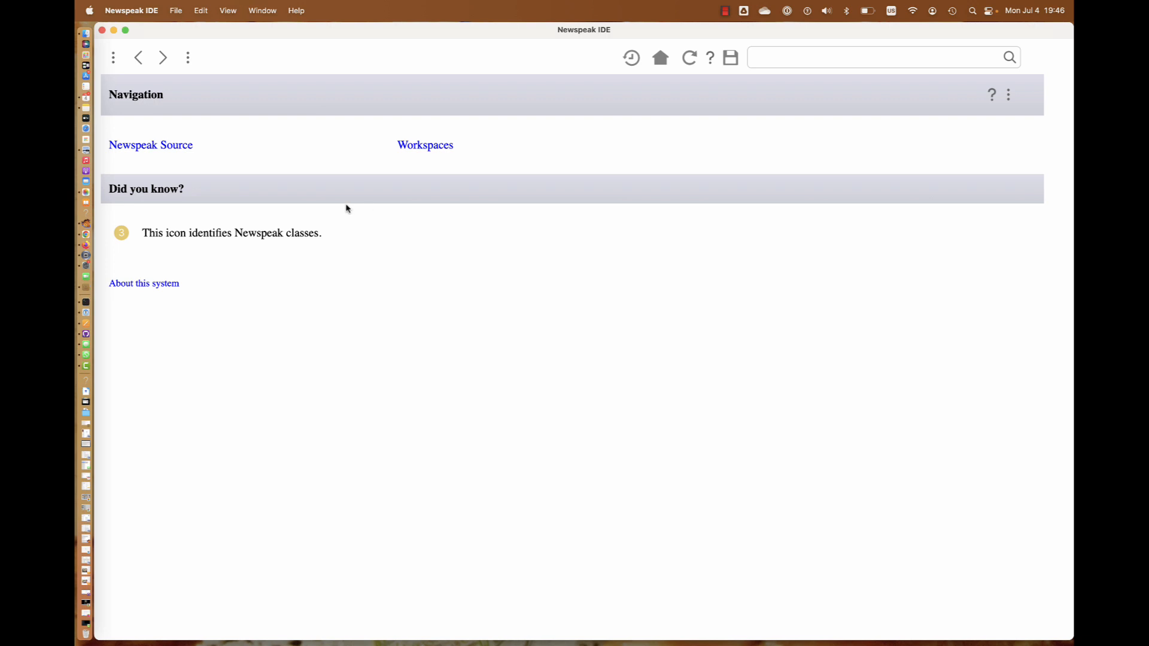
Open the Newspeak Source class list under Root from the Navigation home page
{"action": "left_click", "coordinate": [186, 146]}
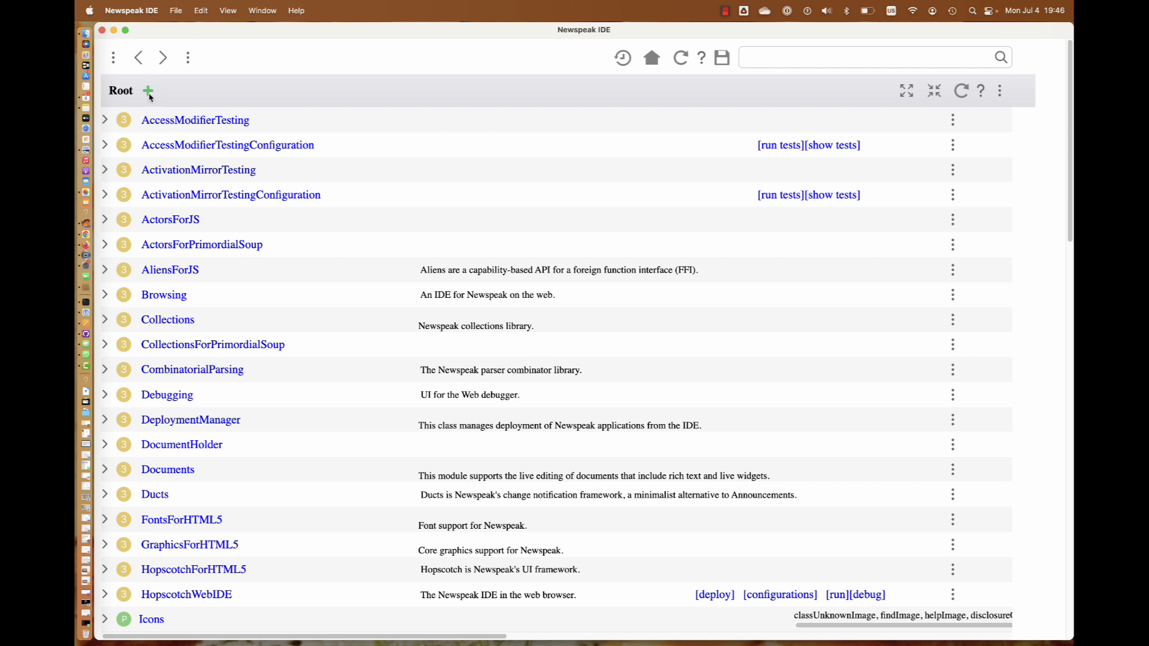
Add a new document named DemoDoc to Root and open its blank instance
{"action": "left_click", "coordinate": [149, 90]}
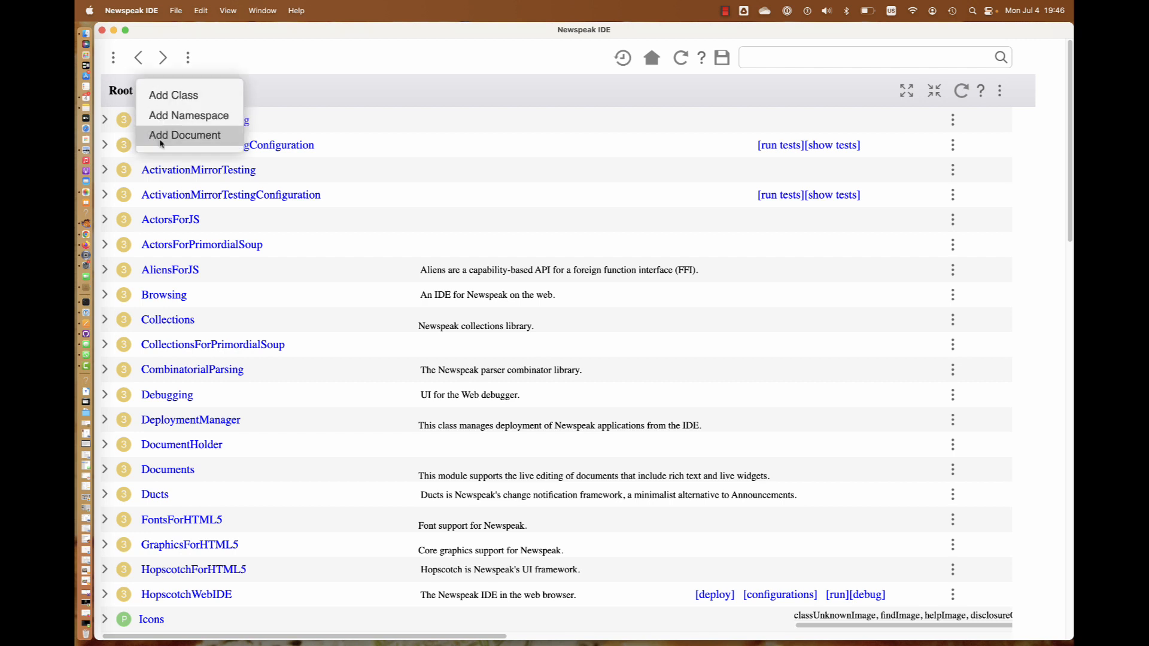
{"action": "left_click", "coordinate": [183, 136]}
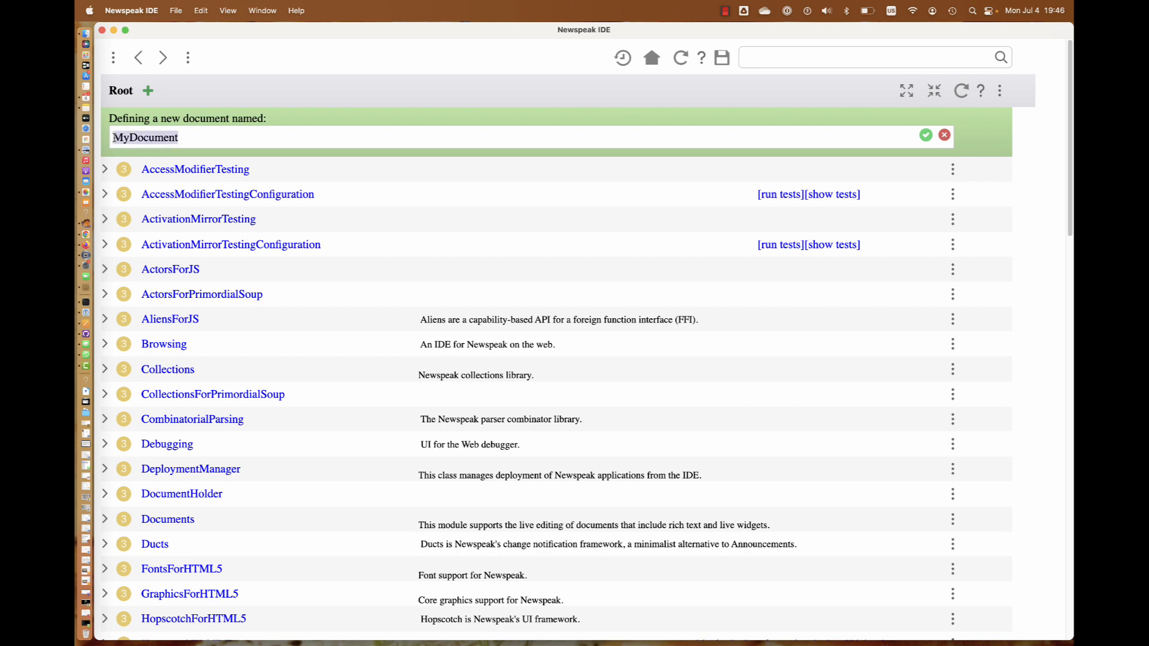
{"action": "type", "text": "Dem"}
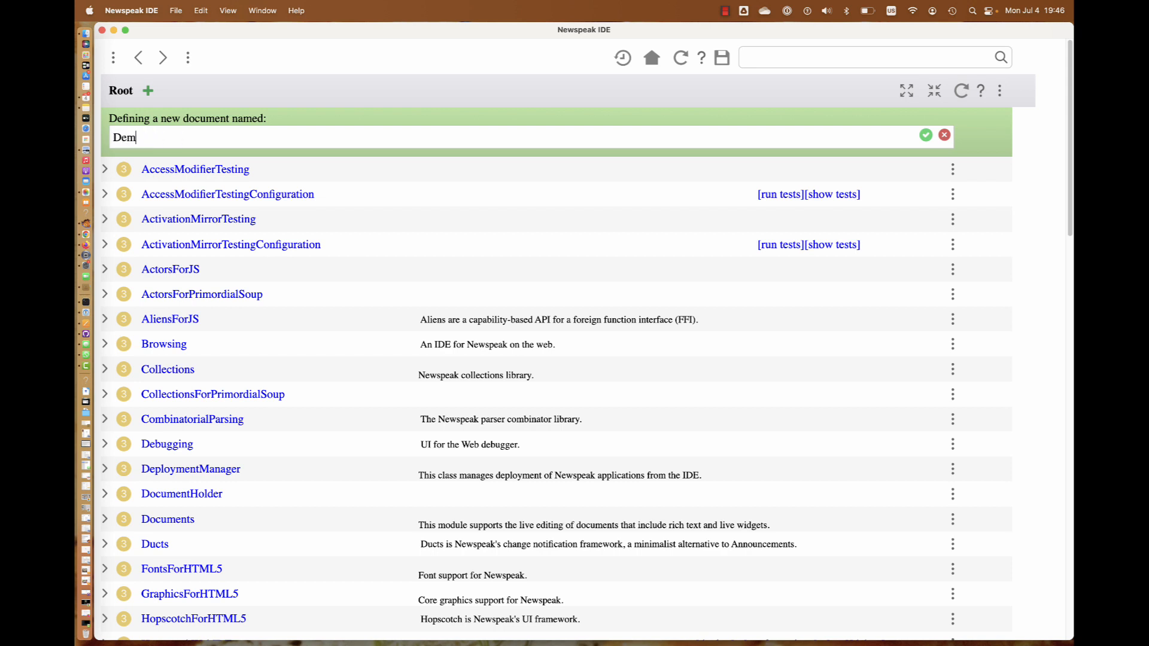
{"action": "type", "text": "oDoc"}
{"action": "key", "text": "Return"}
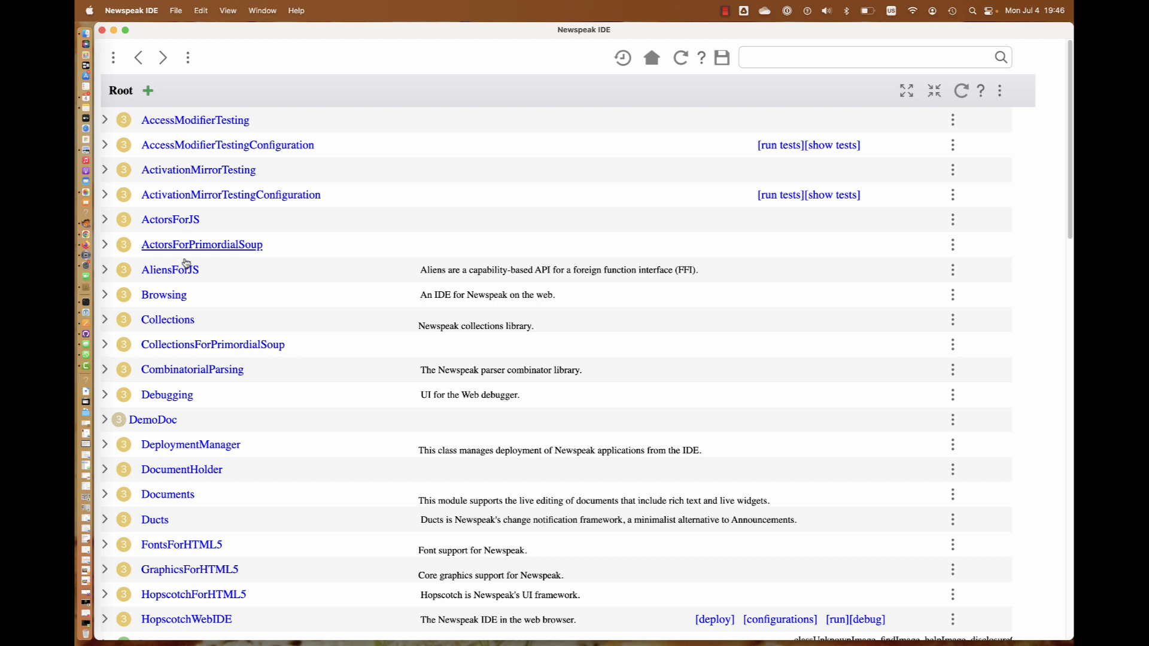
{"action": "left_click", "coordinate": [154, 419]}
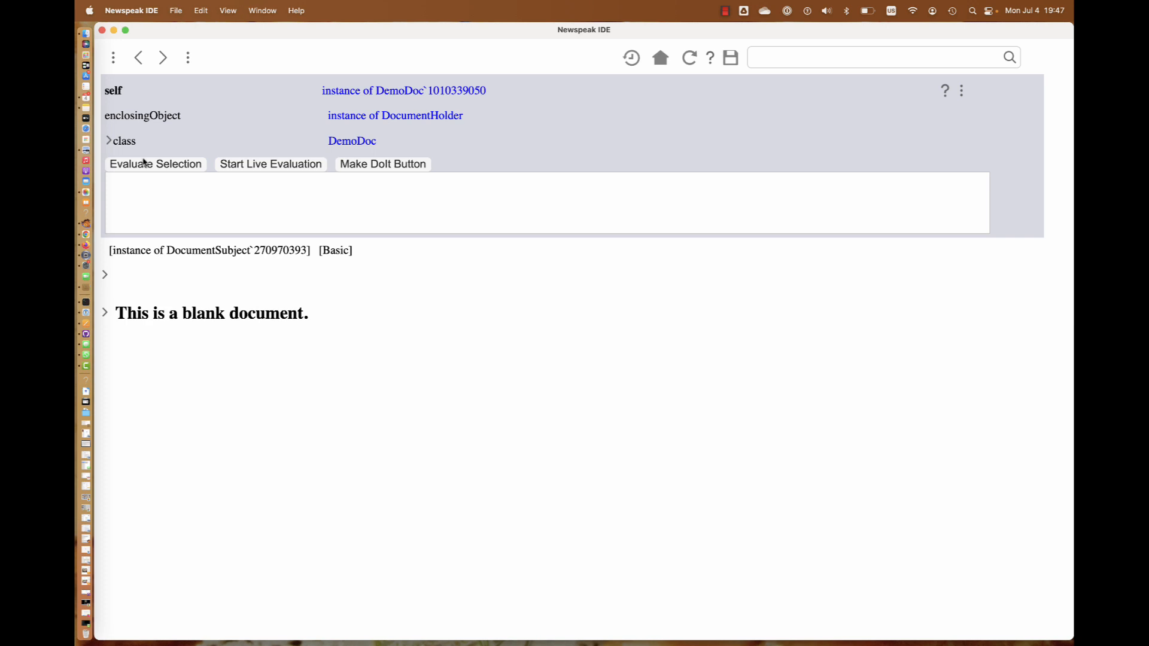
Reveal the document source and change the heading to <h1>Demo Document</h1>
{"action": "left_click", "coordinate": [105, 314]}
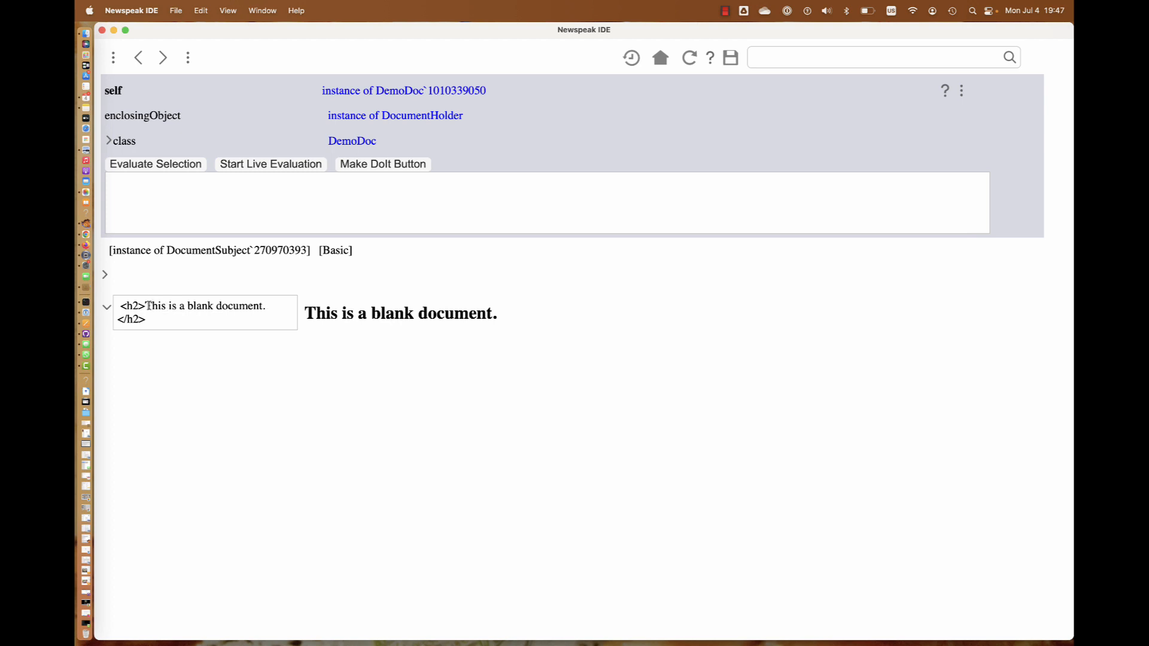
{"action": "left_click_drag", "start_coordinate": [146, 306], "coordinate": [269, 310]}
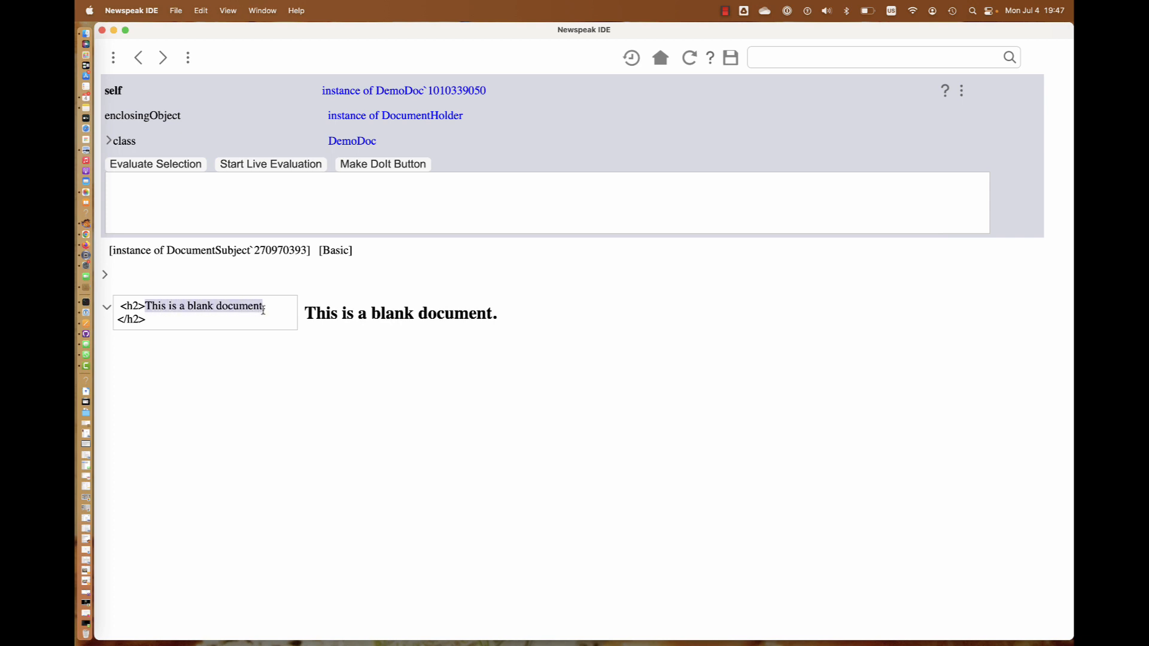
{"action": "type", "text": "Dem"}
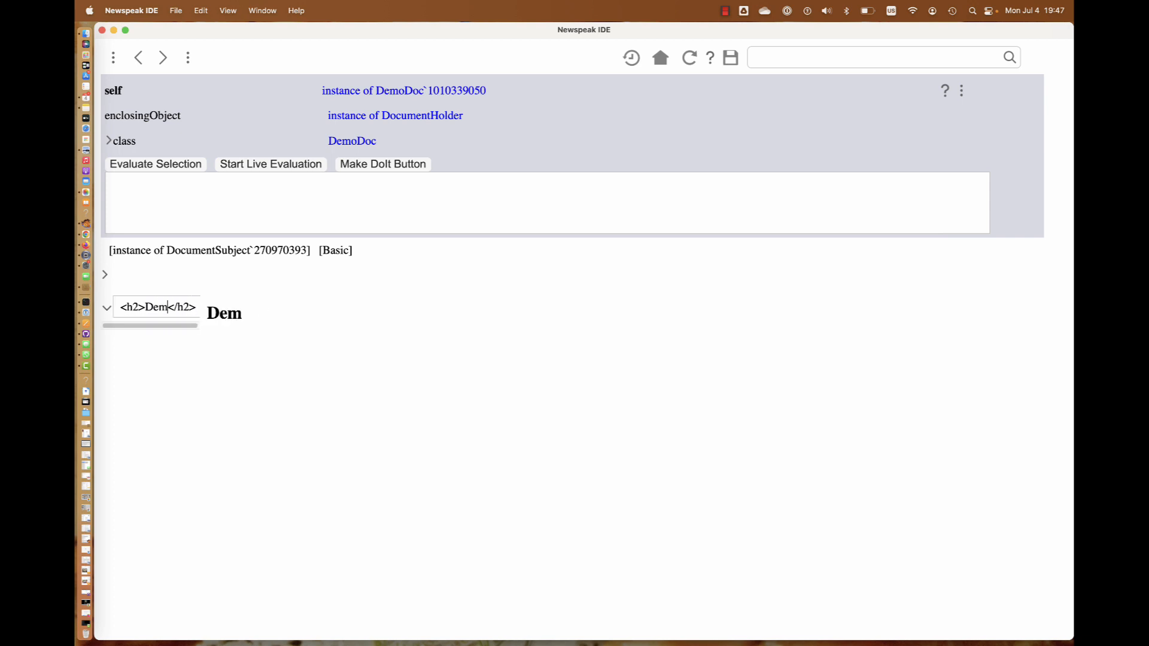
{"action": "type", "text": "o Docume"}
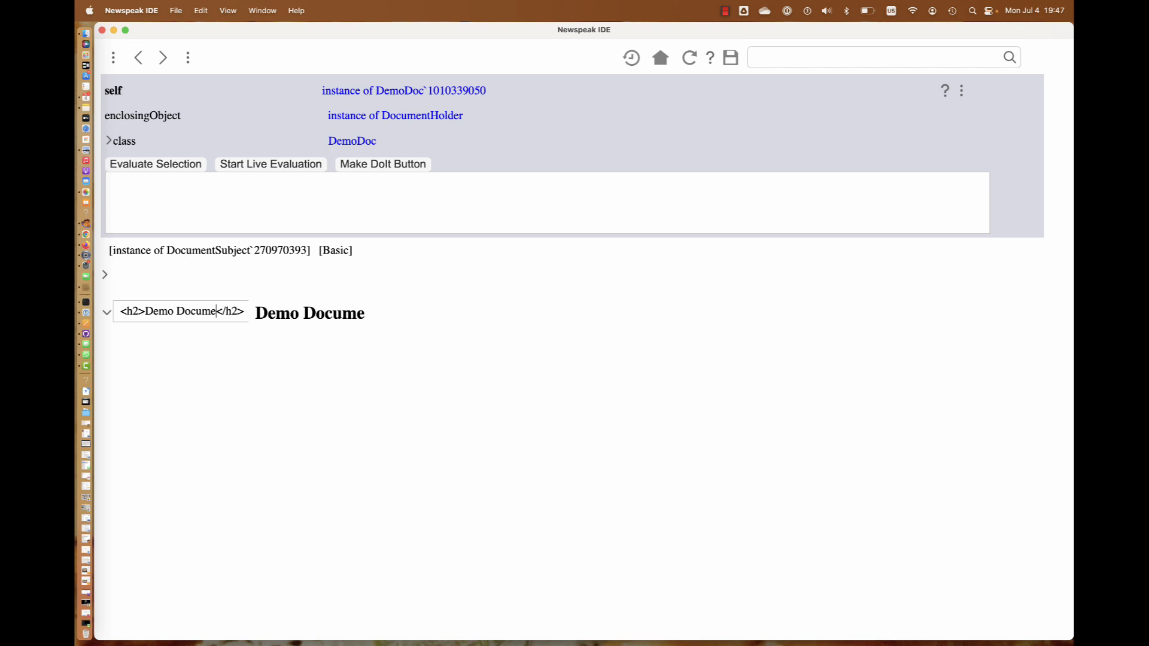
{"action": "type", "text": "nt"}
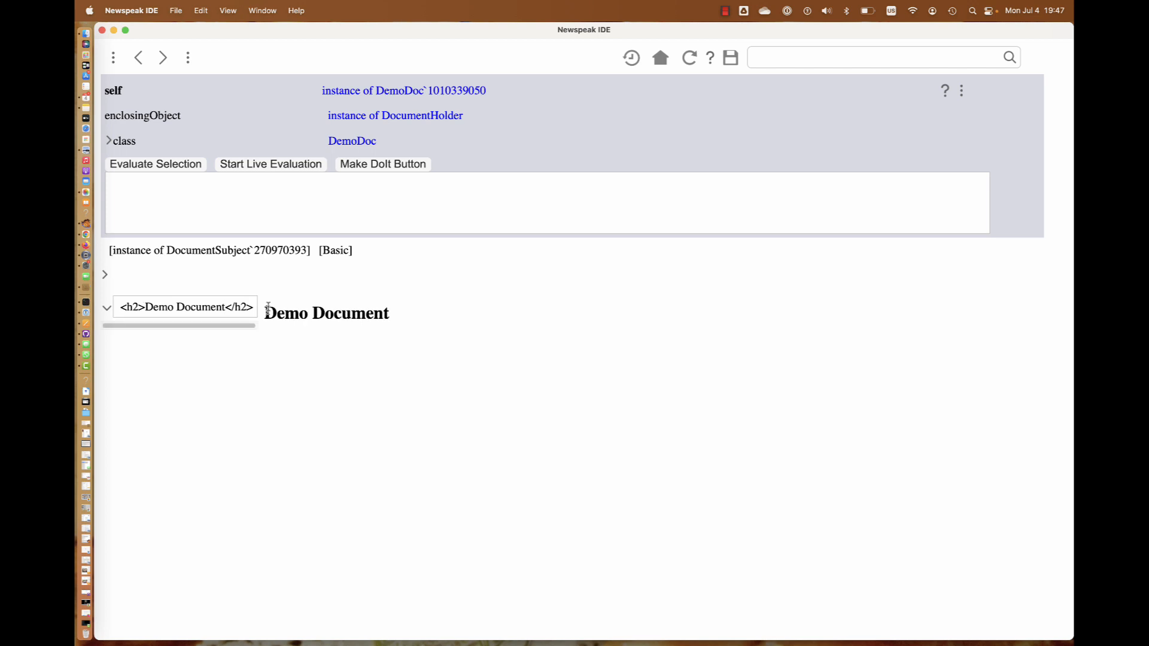
{"action": "left_click", "coordinate": [137, 307]}
{"action": "key", "text": "BackSpace"}
{"action": "type", "text": "1"}
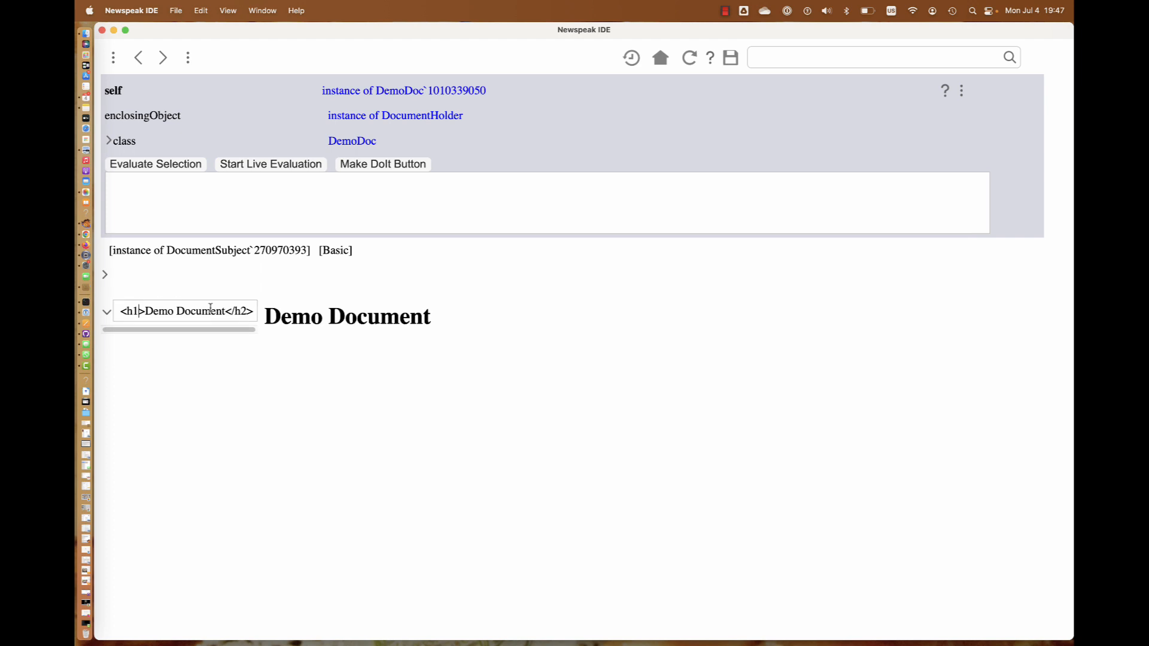
{"action": "left_click", "coordinate": [246, 311]}
{"action": "key", "text": "BackSpace"}
{"action": "type", "text": "1"}
Add the line 'This is a document:' below the heading
{"action": "key", "text": "Return"}
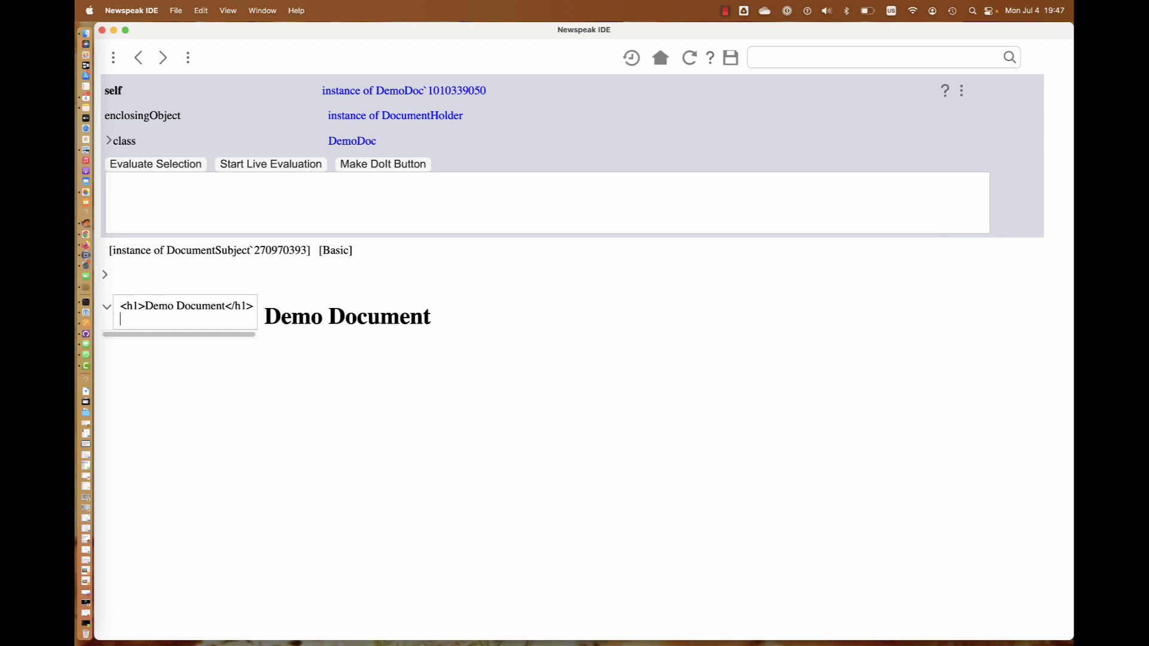
{"action": "type", "text": "THis i"}
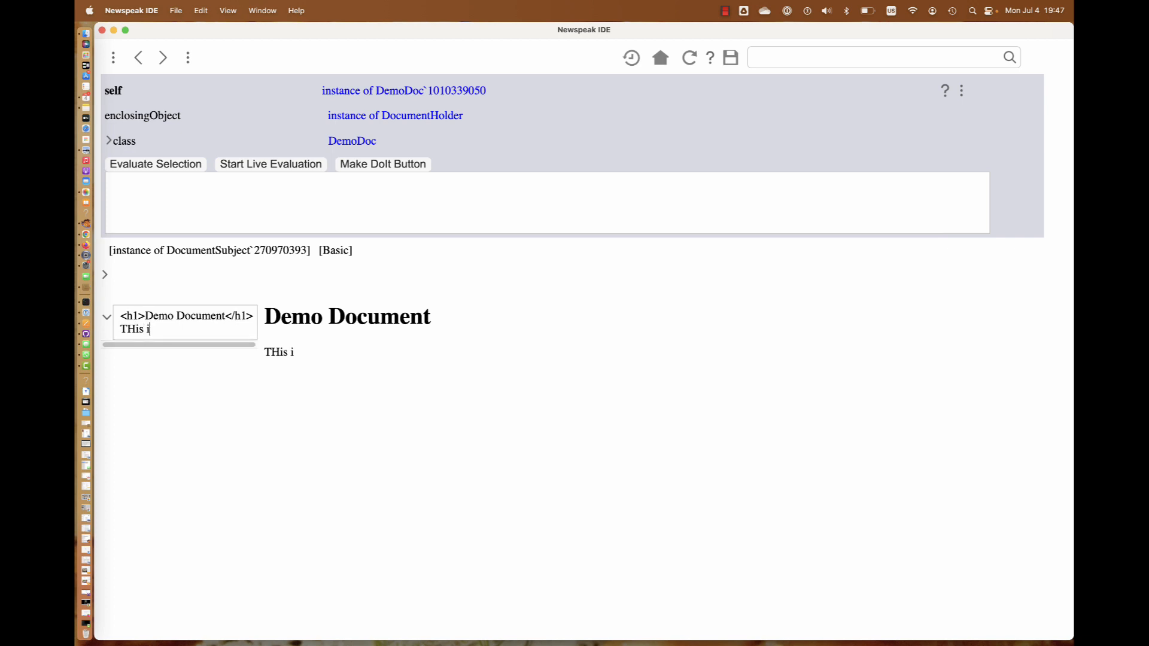
{"action": "key", "text": "BackSpace"}
{"action": "key", "text": "BackSpace"}
{"action": "key", "text": "BackSpace"}
{"action": "key", "text": "BackSpace"}
{"action": "key", "text": "BackSpace"}
{"action": "type", "text": "hi"}
{"action": "type", "text": "s is a doc"}
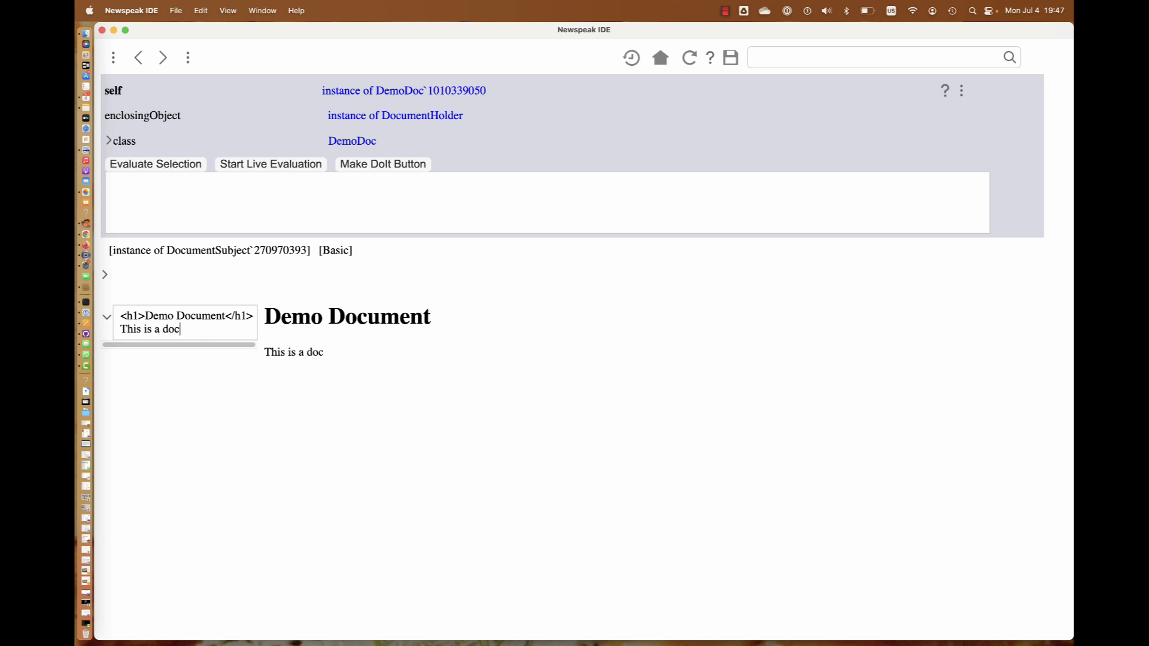
{"action": "type", "text": "ument"}
{"action": "type", "text": ":"}
Start a div with class = "ampleforth" on a new line, fixing the stray plus after class
{"action": "key", "text": "Return"}
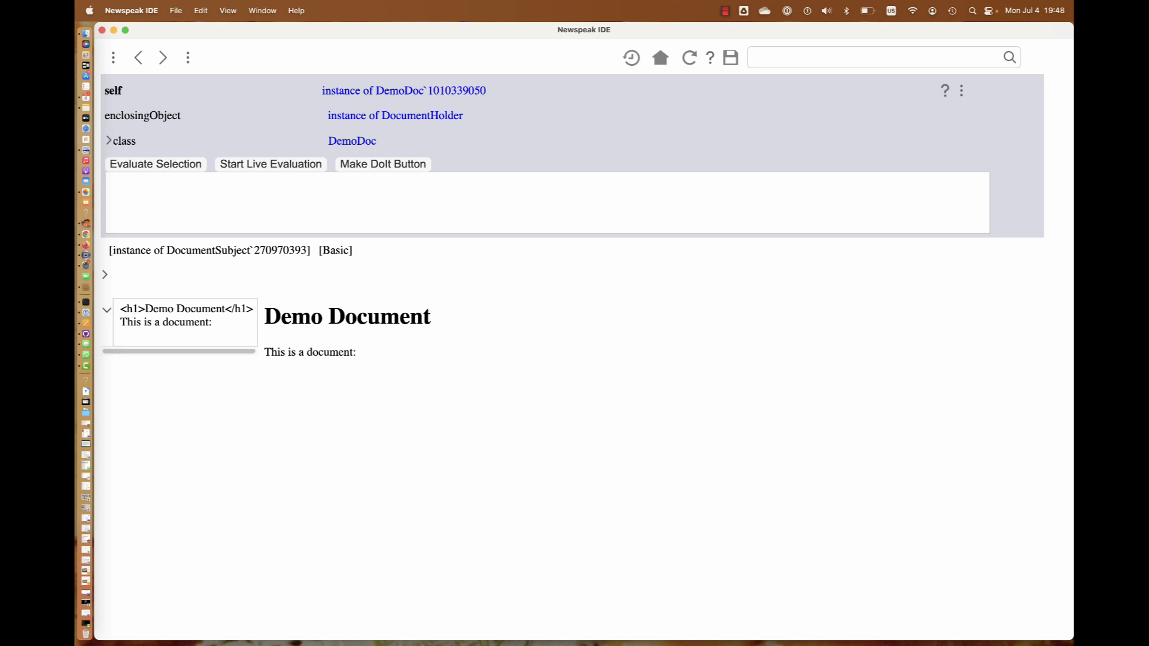
{"action": "type", "text": "<"}
{"action": "type", "text": "div "}
{"action": "type", "text": "class "}
{"action": "type", "text": "+ \""}
{"action": "type", "text": "ampleforth"}
{"action": "type", "text": "\""}
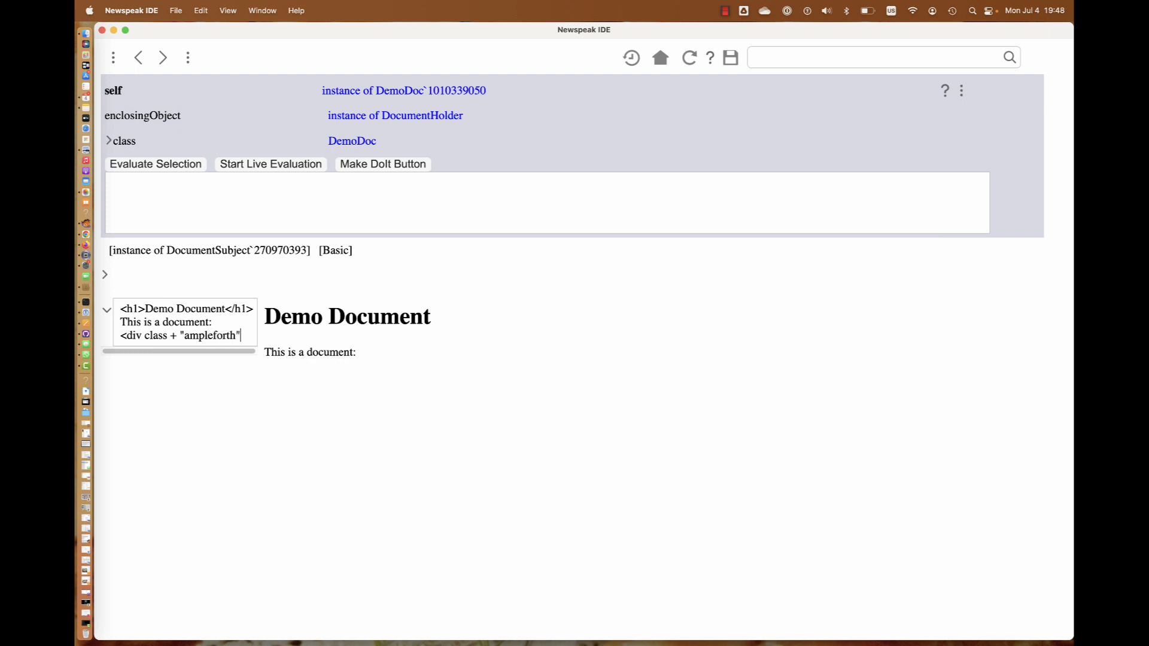
{"action": "key", "text": "Left"}
{"action": "key", "text": "Left"}
{"action": "key", "text": "Left"}
{"action": "key", "text": "Left"}
{"action": "key", "text": "Left"}
{"action": "key", "text": "Left"}
{"action": "key", "text": "Left"}
{"action": "key", "text": "Left"}
{"action": "key", "text": "Left"}
{"action": "key", "text": "Left"}
{"action": "key", "text": "BackSpace"}
{"action": "type", "text": "="}
{"action": "left_click", "coordinate": [243, 334]}
{"action": "type", "text": "name "}
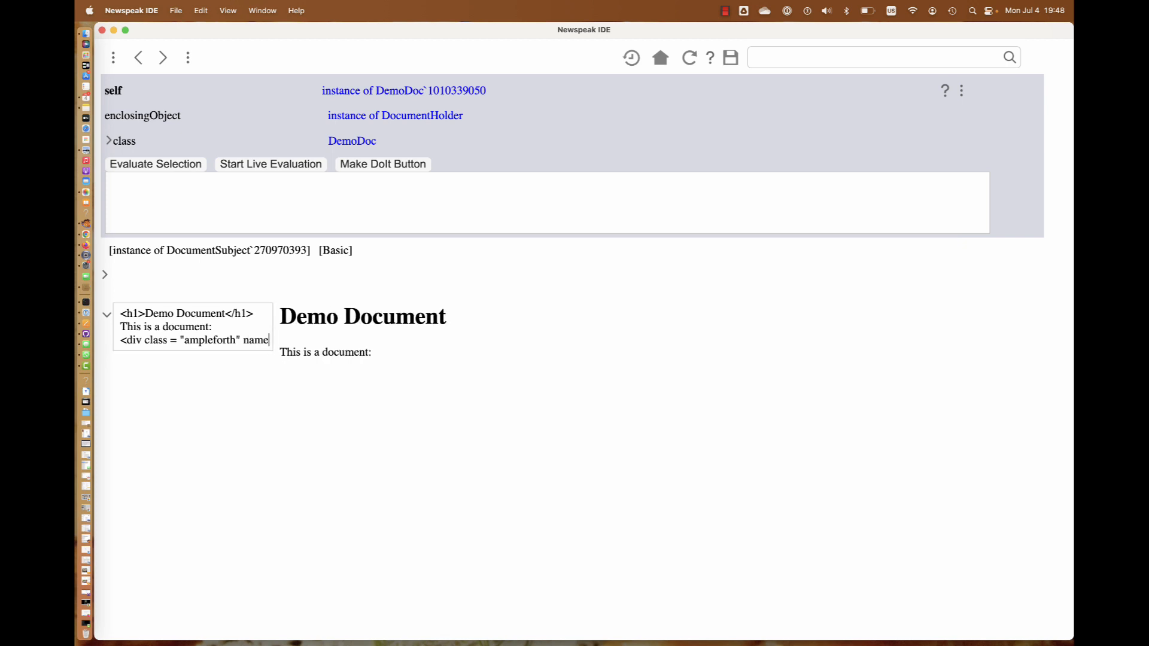
{"action": "type", "text": "= \""}
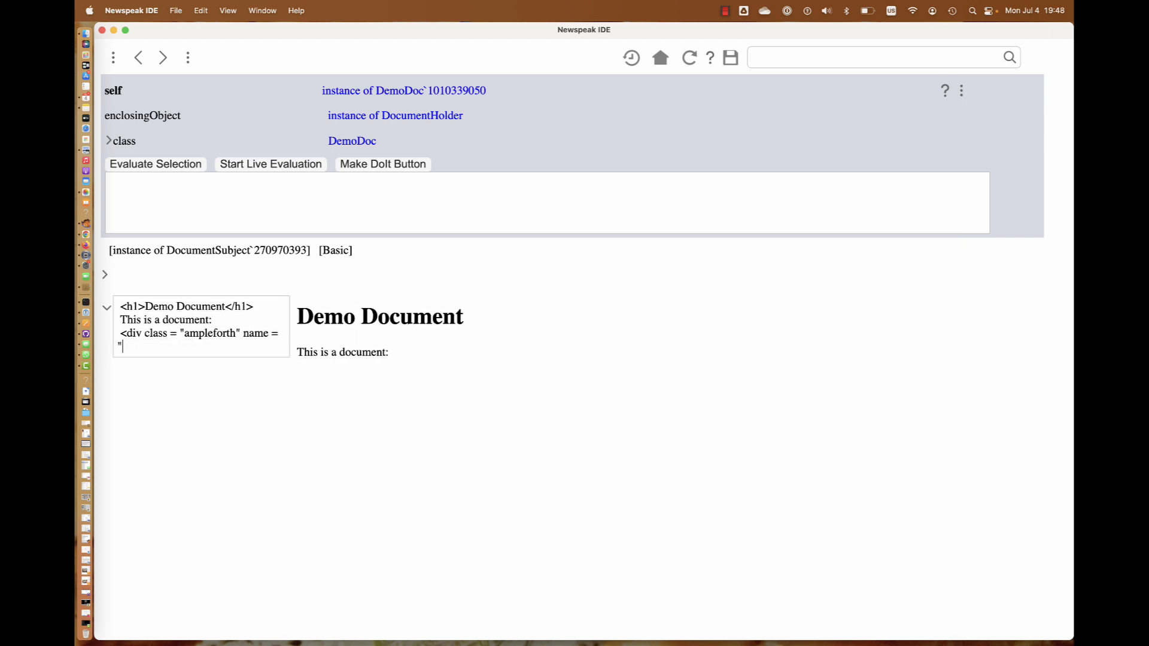
{"action": "type", "text": "anAL"}
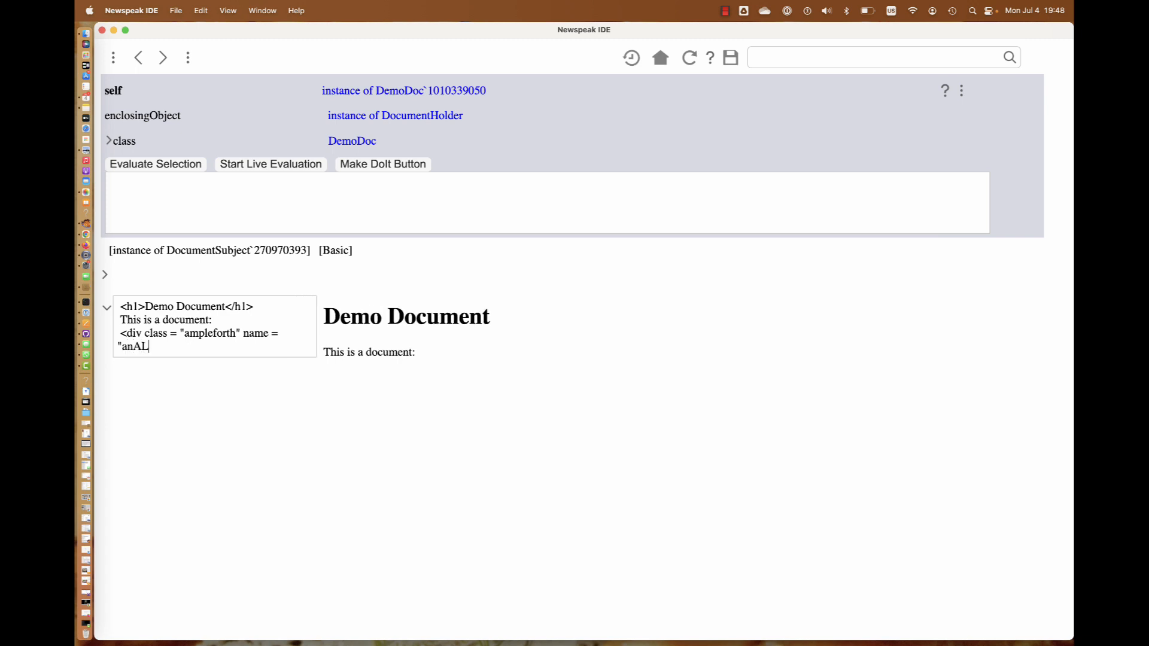
{"action": "type", "text": "ert\">"}
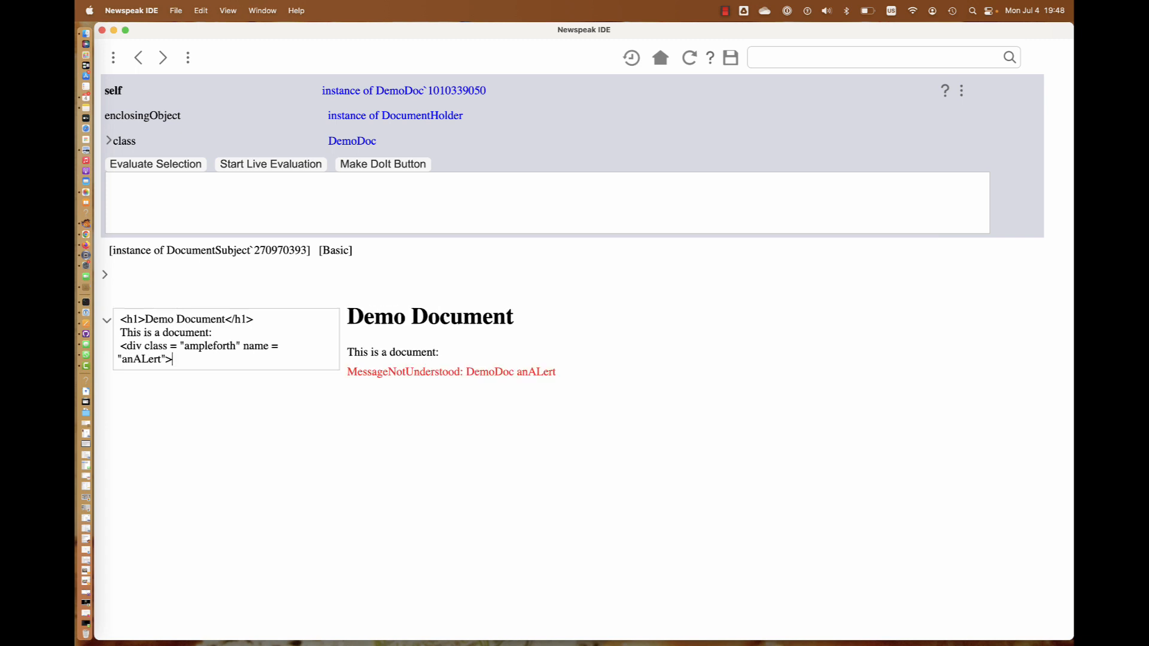
Add name = "anAlert"> to the div, correcting the miscapitalised L
{"action": "key", "text": "Left"}
{"action": "key", "text": "Left"}
{"action": "key", "text": "Left"}
{"action": "key", "text": "Left"}
{"action": "key", "text": "BackSpace"}
{"action": "type", "text": "l"}
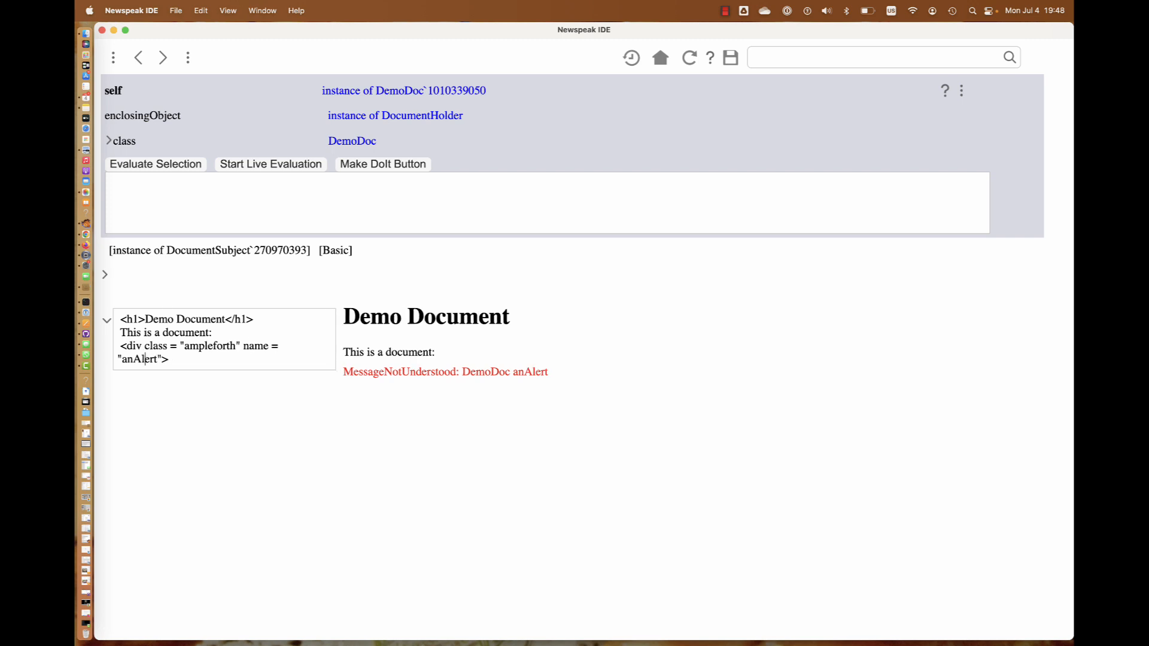
{"action": "left_click", "coordinate": [194, 357]}
Close the anAlert div with </div> and expand the DemoDoc class details
{"action": "key", "text": "Return"}
{"action": "type", "text": "</di"}
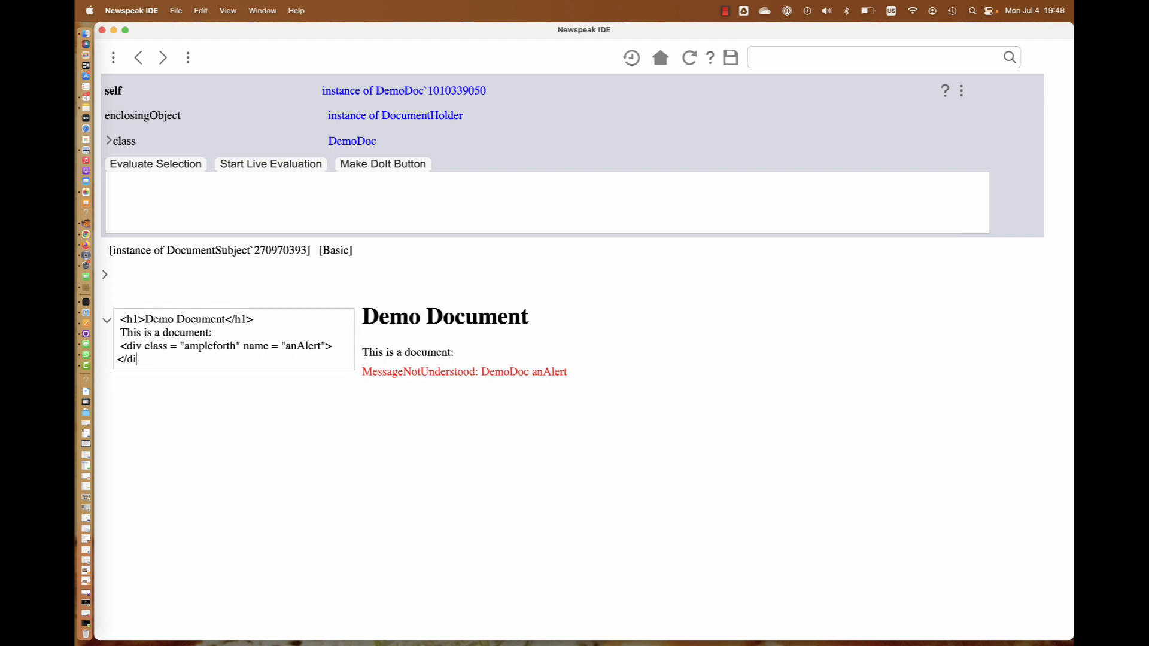
{"action": "type", "text": "v>"}
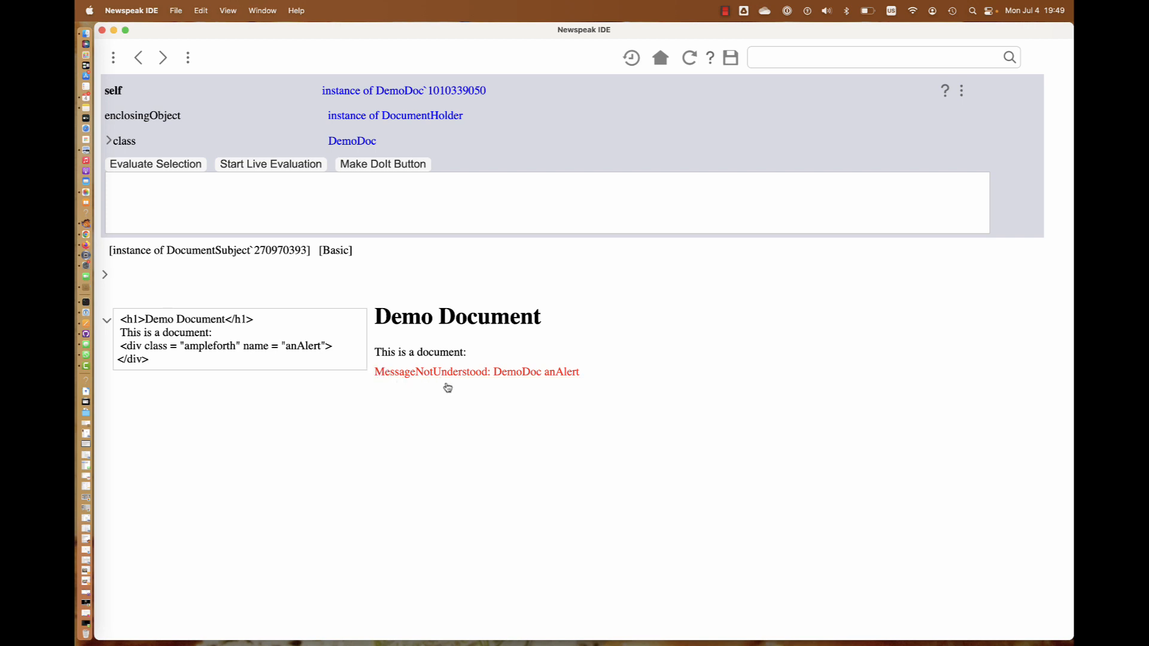
{"action": "left_click", "coordinate": [109, 140]}
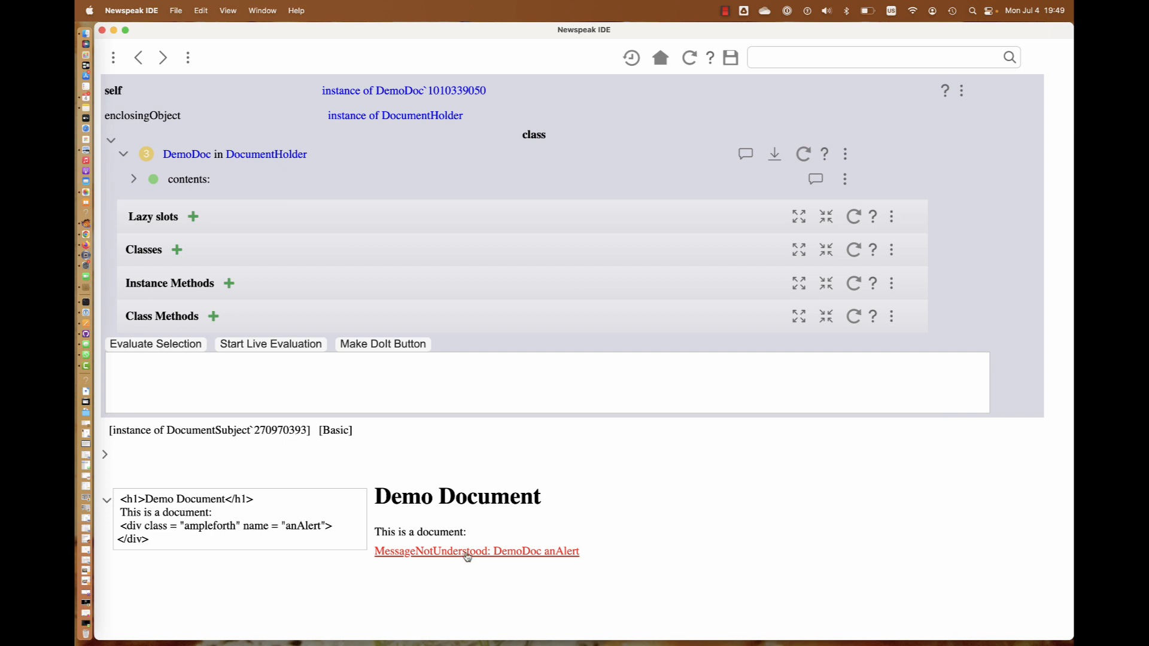
From the debugger on the anAlert error, create the missing anAlert method in DemoDoc
{"action": "left_click", "coordinate": [468, 555]}
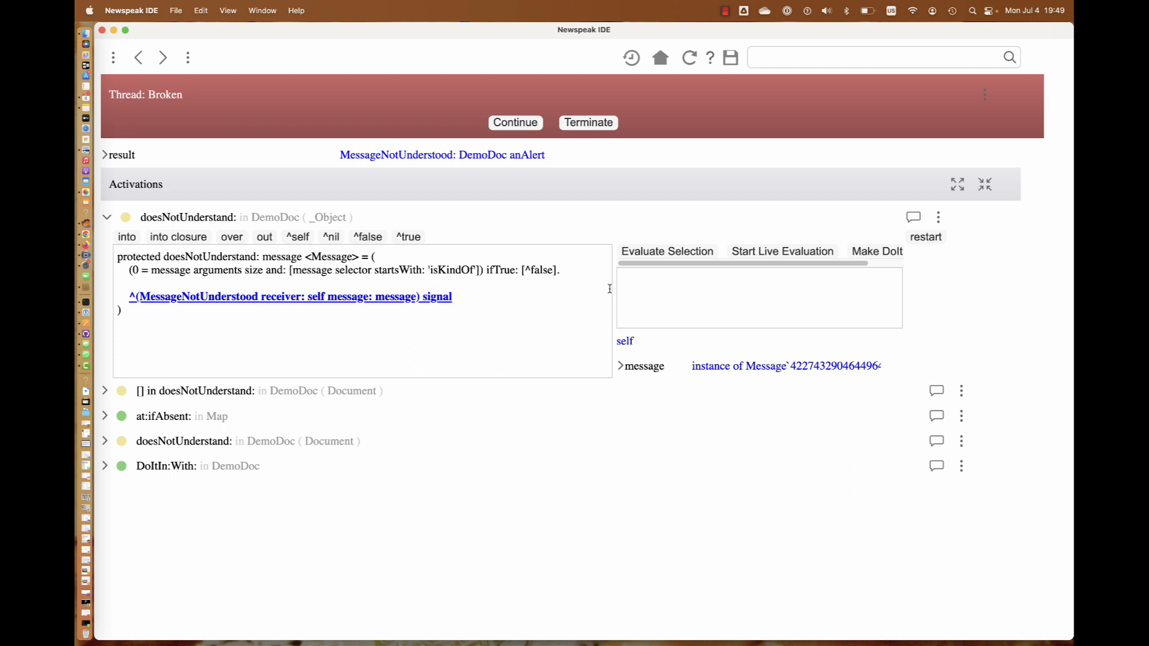
{"action": "left_click", "coordinate": [936, 219]}
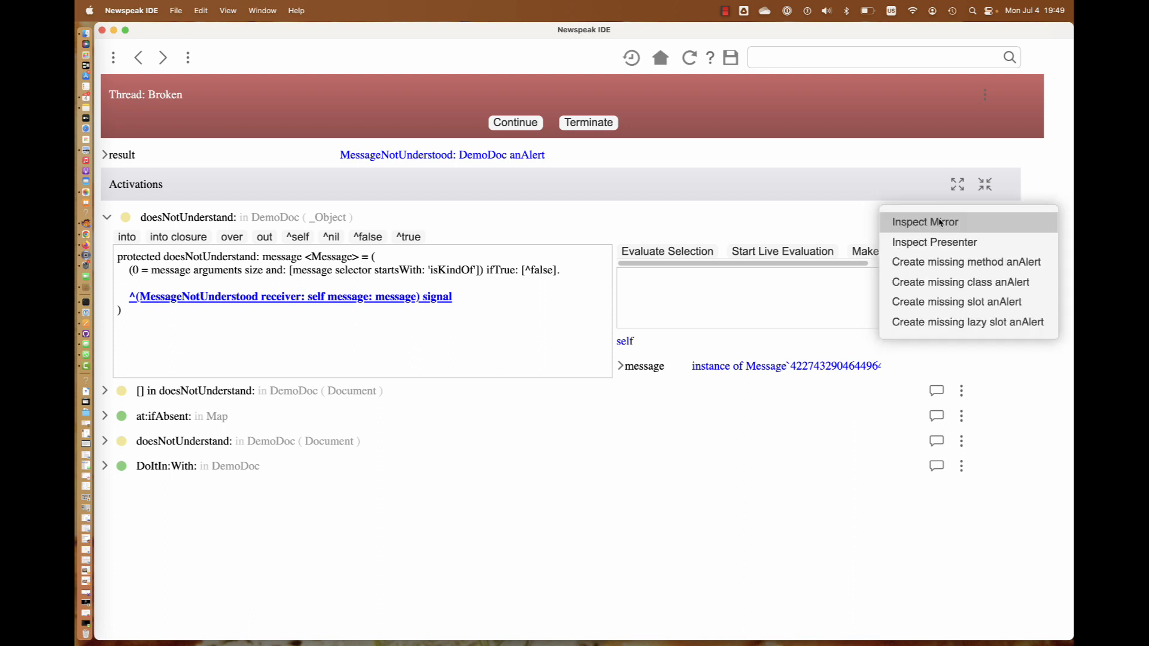
{"action": "left_click", "coordinate": [934, 263]}
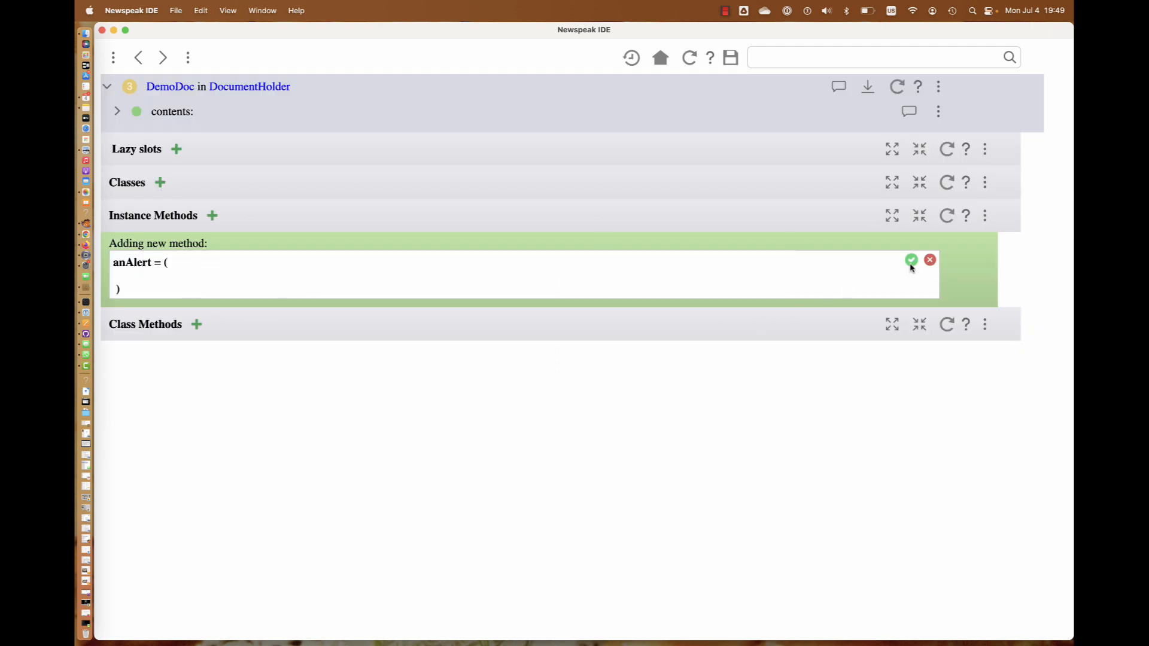
Write ^button: 'An Alert' action: [alert: 'This is an alert!!!'] as anAlert's body and accept it
{"action": "left_click", "coordinate": [147, 273]}
{"action": "type", "text": "^but"}
{"action": "type", "text": "ton"}
{"action": "type", "text": ": "}
{"action": "type", "text": "'An A"}
{"action": "type", "text": "lert' act"}
{"action": "type", "text": "ion: ["}
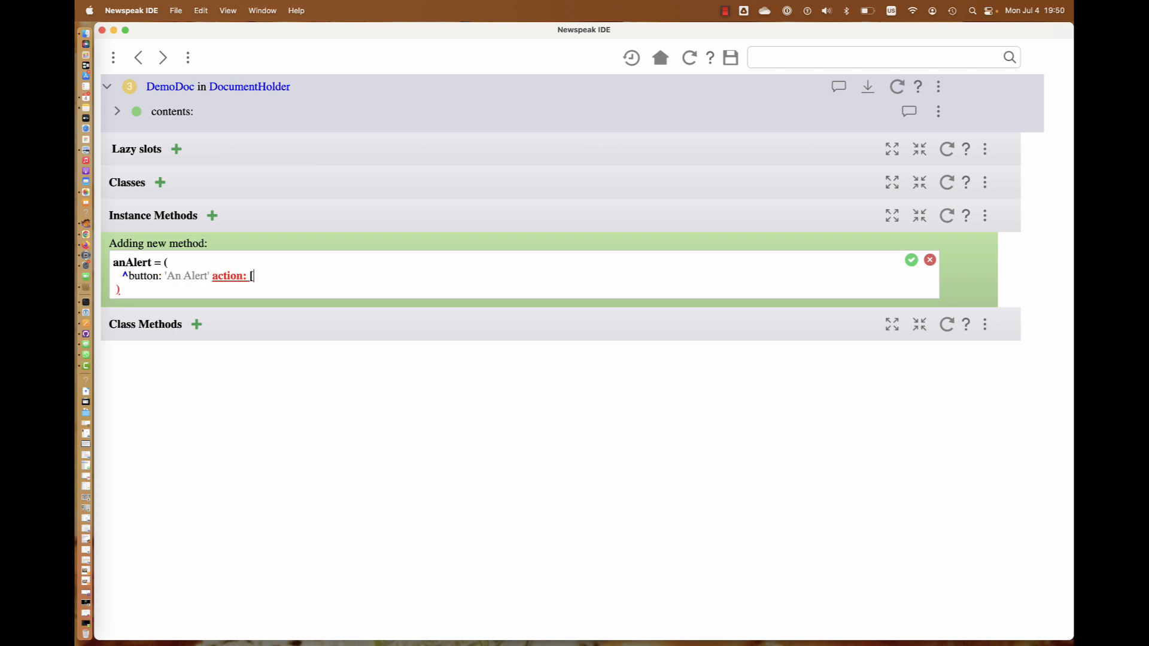
{"action": "type", "text": "'"}
{"action": "type", "text": "as"}
{"action": "key", "text": "BackSpace"}
{"action": "type", "text": "lert: "}
{"action": "type", "text": "'"}
{"action": "type", "text": "This "}
{"action": "type", "text": "is an al"}
{"action": "type", "text": "ert!!!"}
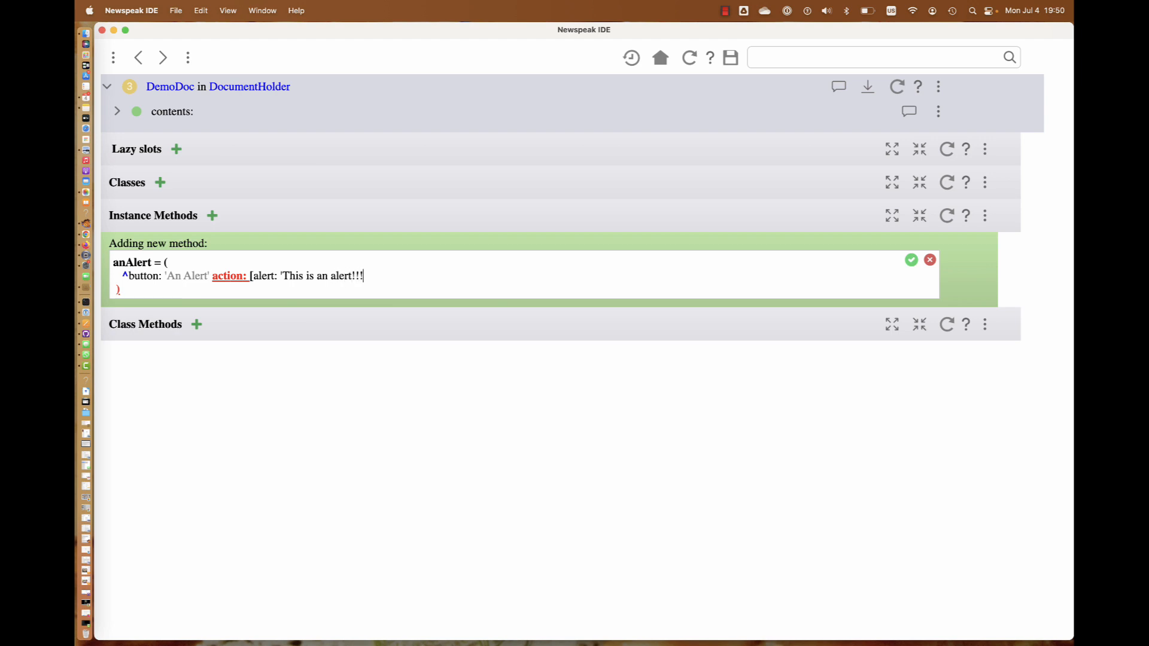
{"action": "type", "text": "']"}
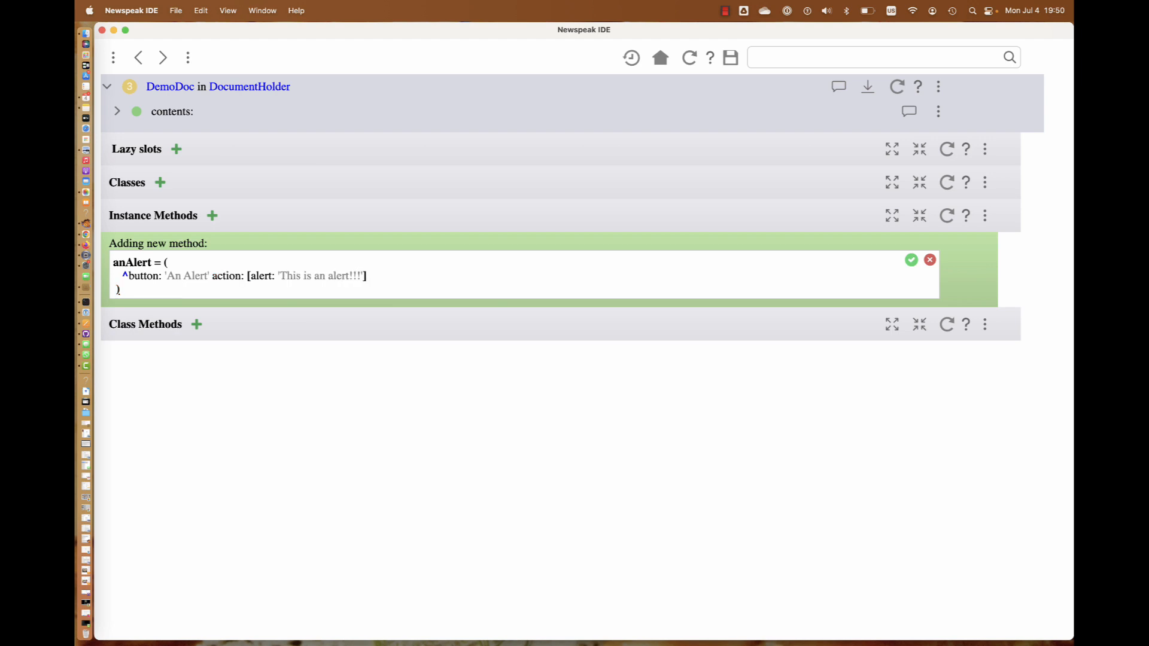
{"action": "key", "text": "super+Return"}
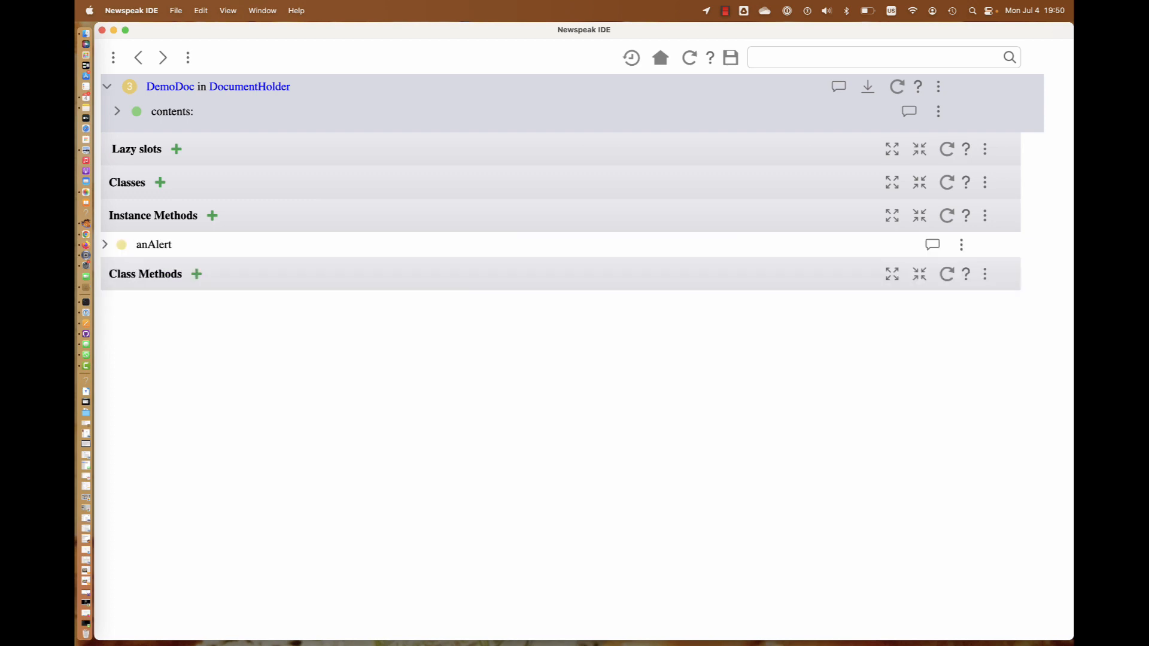
Return to the DemoDoc instance, try the An Alert button and dismiss its alert
{"action": "left_click", "coordinate": [139, 59]}
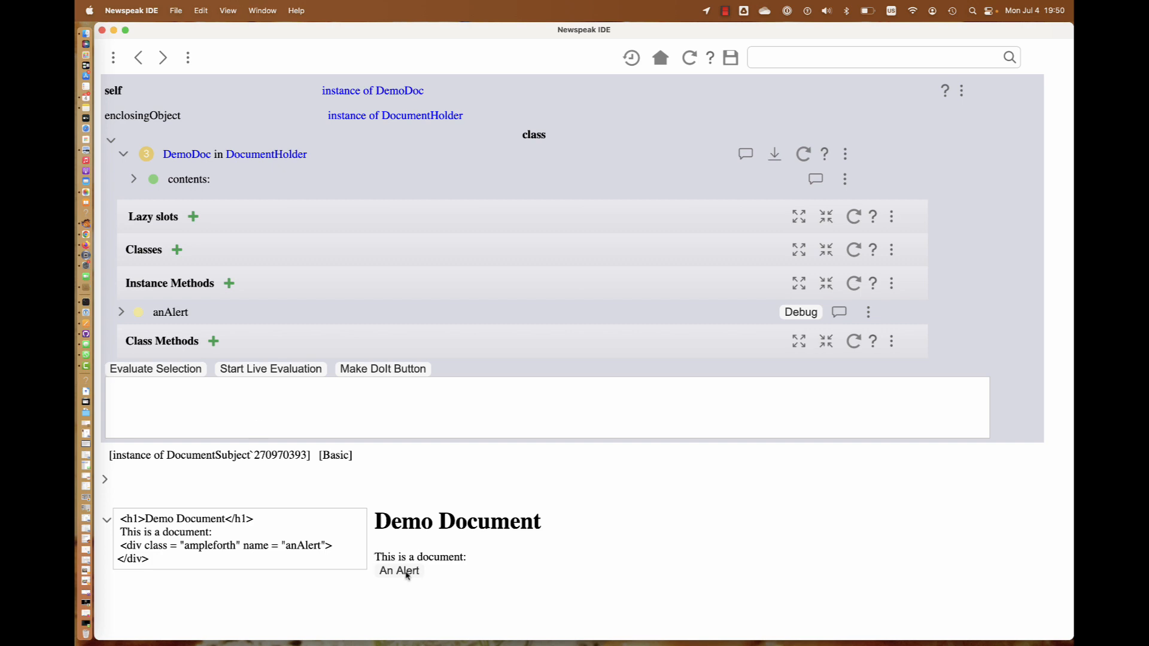
{"action": "left_click", "coordinate": [407, 573]}
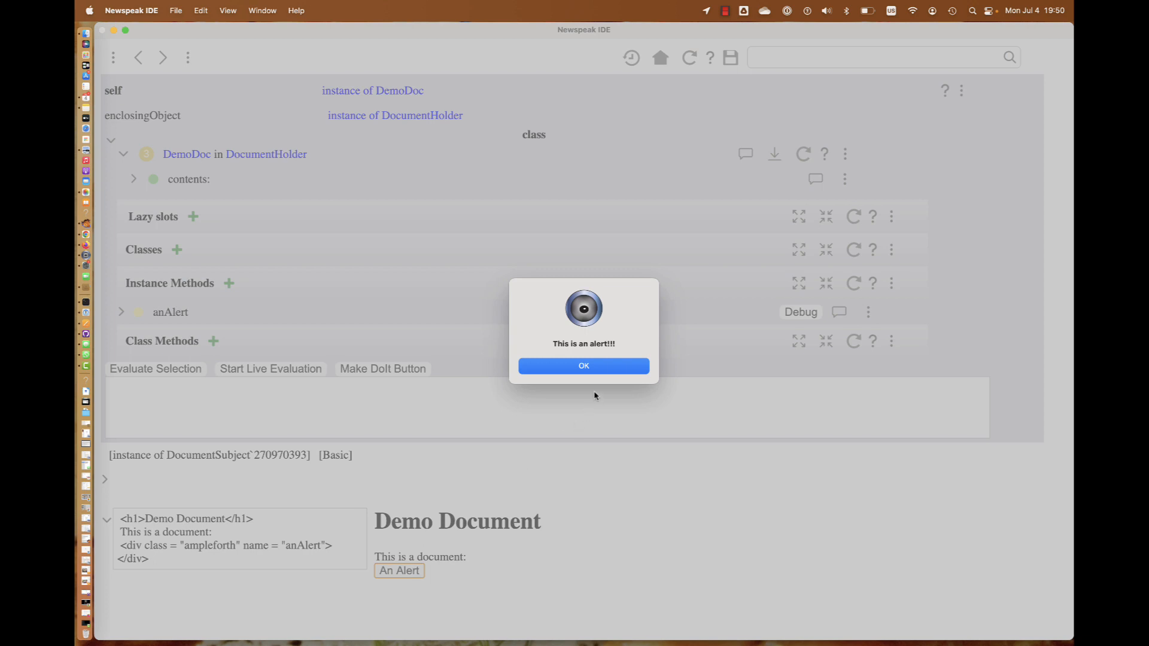
{"action": "left_click", "coordinate": [584, 366]}
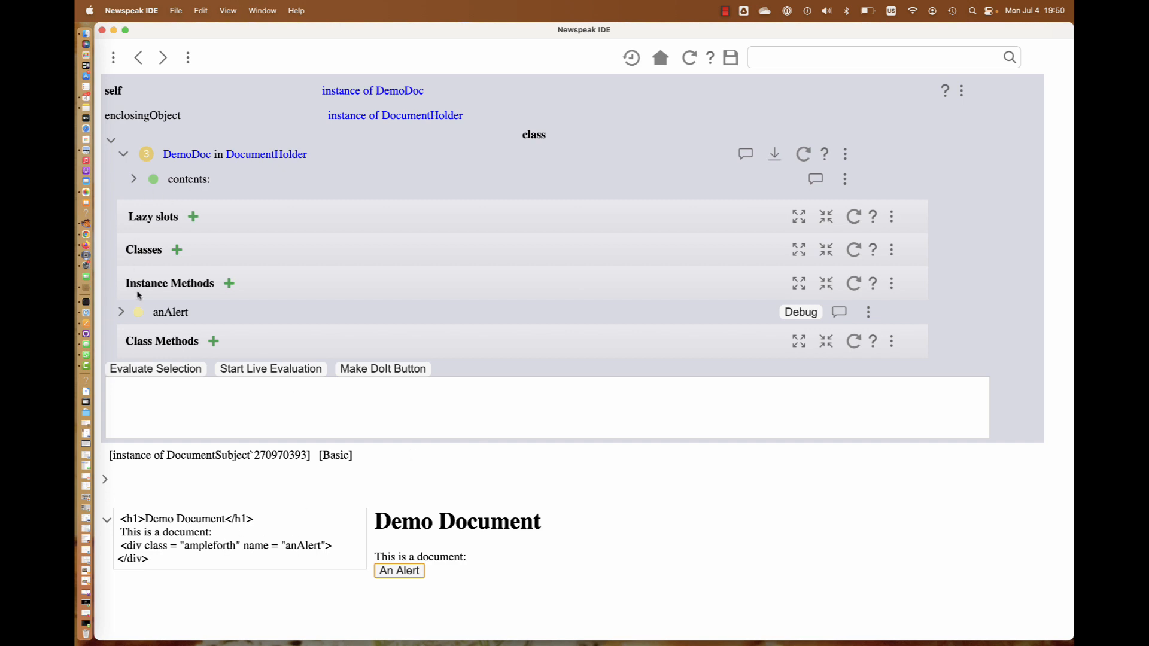
Rename the div's widget reference to anotherAlert and edit the method header to anotherAlert
{"action": "left_click", "coordinate": [171, 313]}
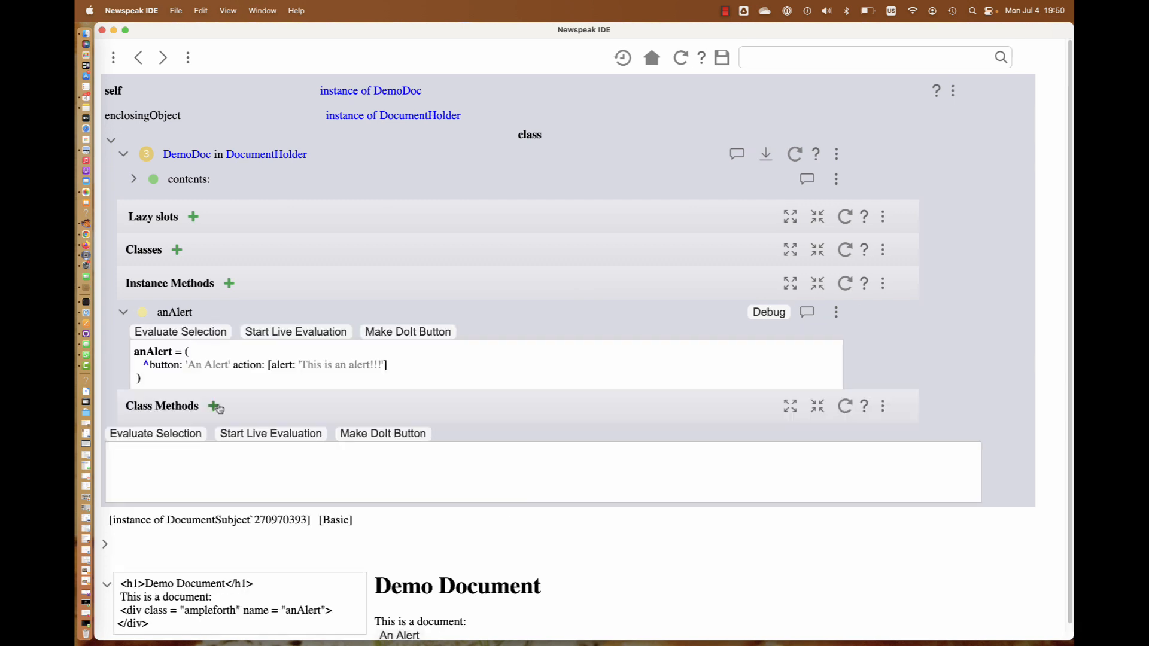
{"action": "scroll", "coordinate": [252, 455], "scroll_direction": "down", "scroll_amount": 1}
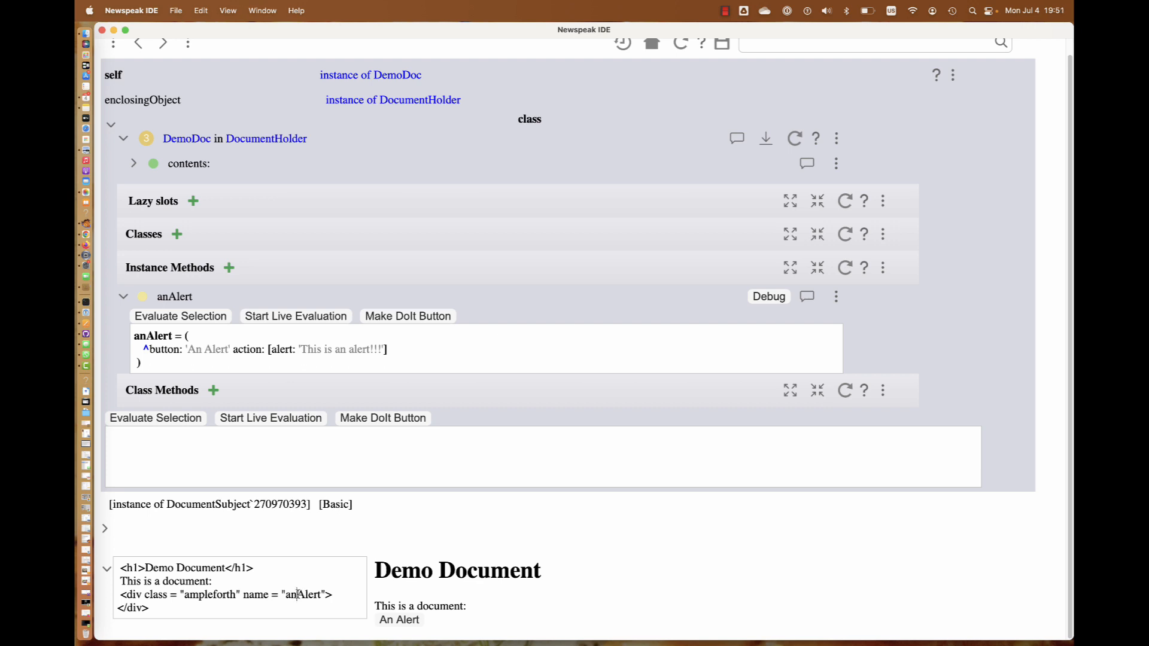
{"action": "type", "text": "other"}
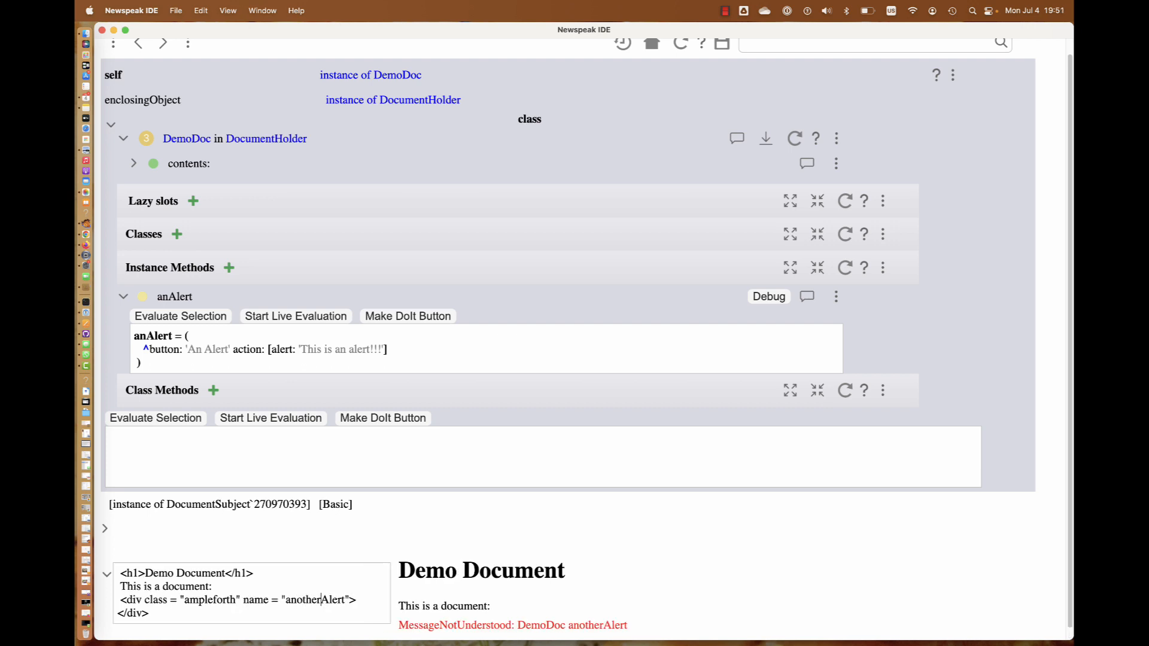
{"action": "scroll", "coordinate": [638, 604], "scroll_direction": "down", "scroll_amount": 1}
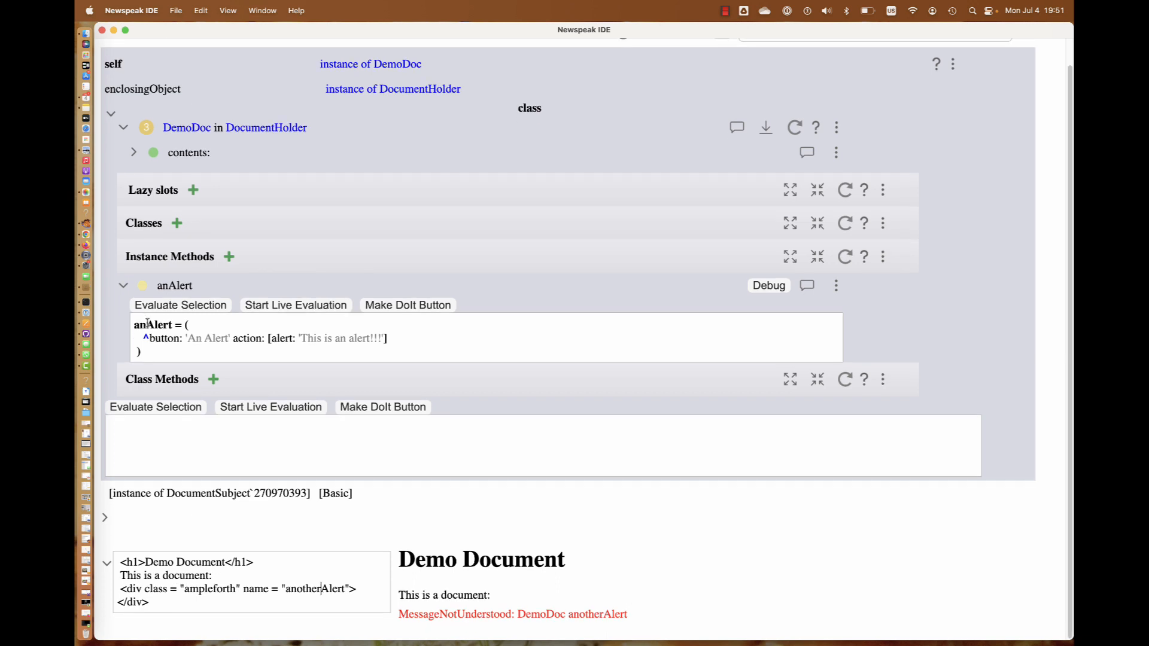
{"action": "left_click", "coordinate": [147, 326]}
{"action": "type", "text": "other"}
Evaluate the selected alert: expression and dismiss the resulting alert
{"action": "left_click_drag", "start_coordinate": [273, 339], "coordinate": [385, 338]}
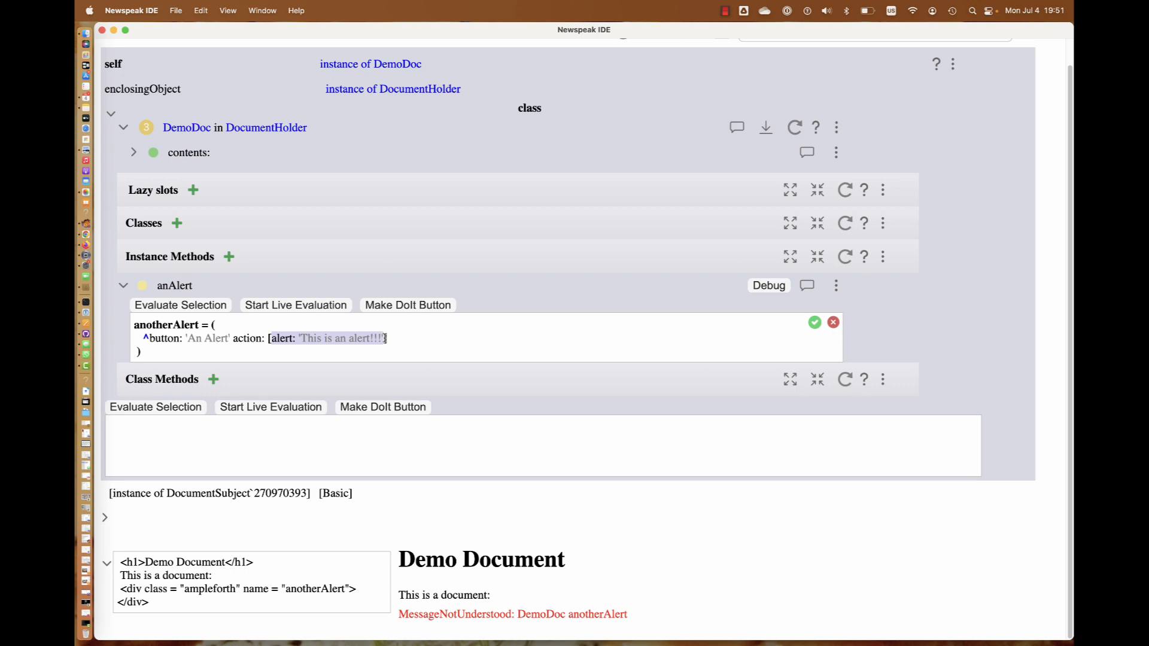
{"action": "left_click", "coordinate": [203, 305]}
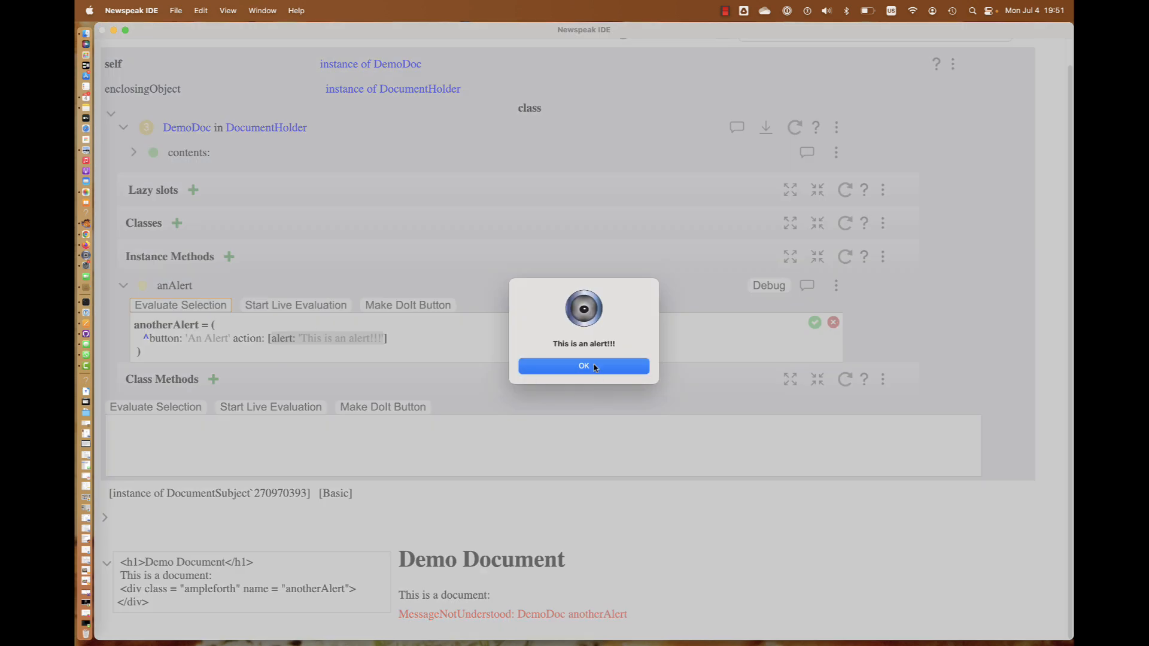
{"action": "left_click", "coordinate": [593, 367]}
Evaluate the whole button expression, then accept the edit as a new anotherAlert method
{"action": "left_click", "coordinate": [148, 339]}
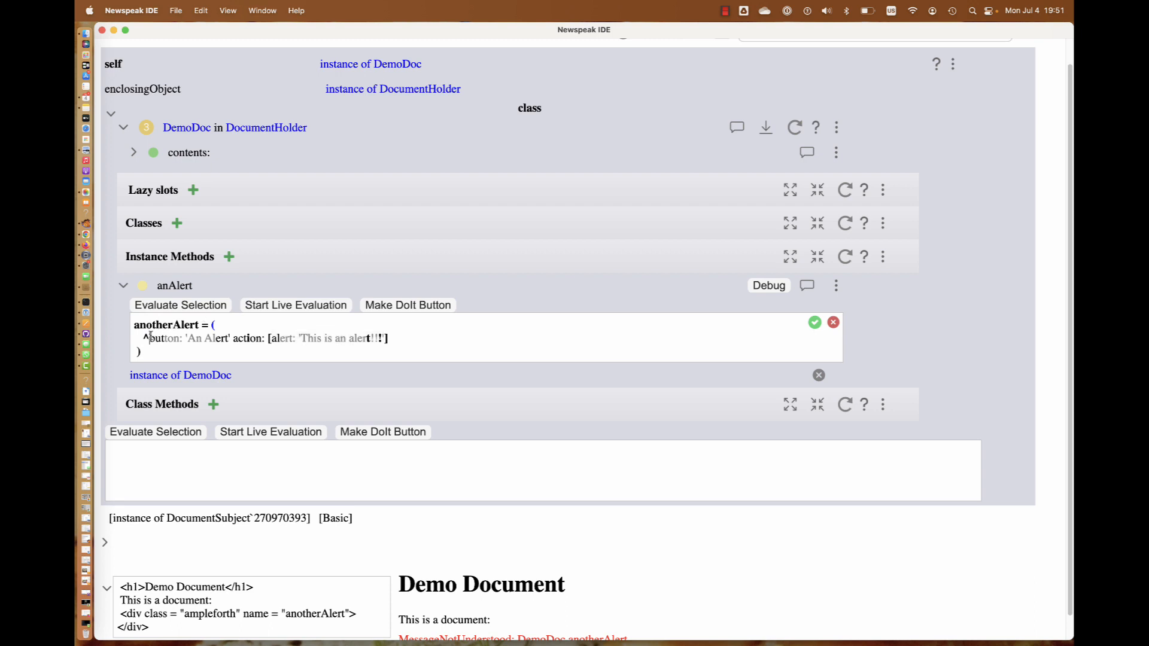
{"action": "left_click_drag", "start_coordinate": [148, 338], "coordinate": [388, 339]}
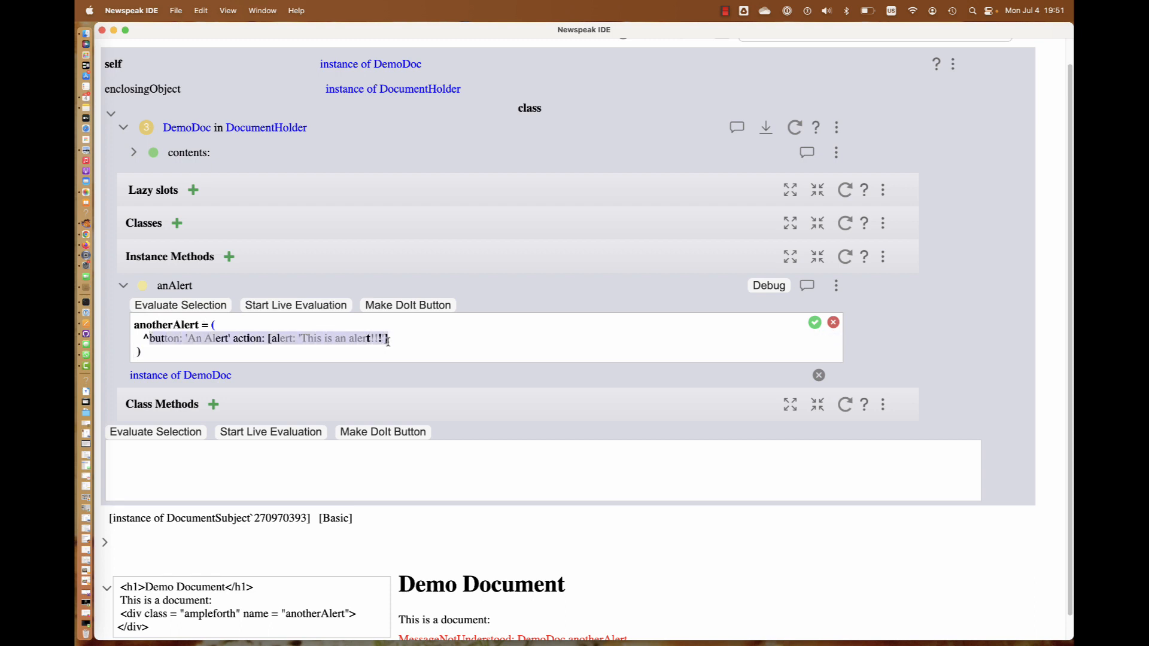
{"action": "left_click", "coordinate": [181, 306]}
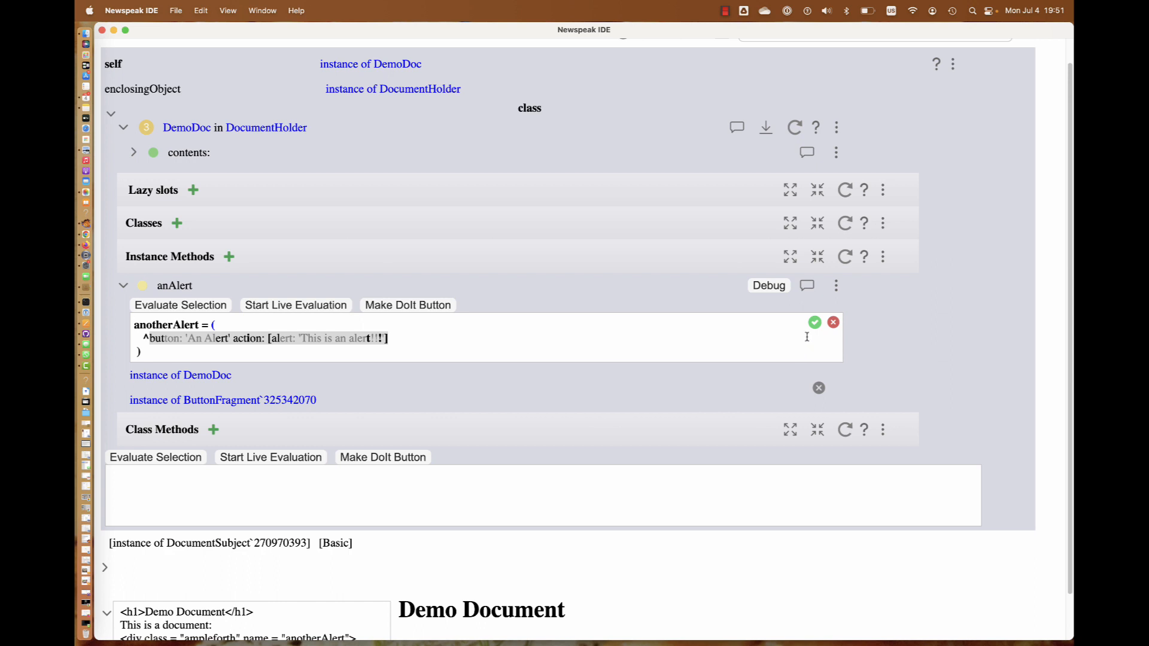
{"action": "scroll", "coordinate": [806, 336], "scroll_direction": "down", "scroll_amount": 2}
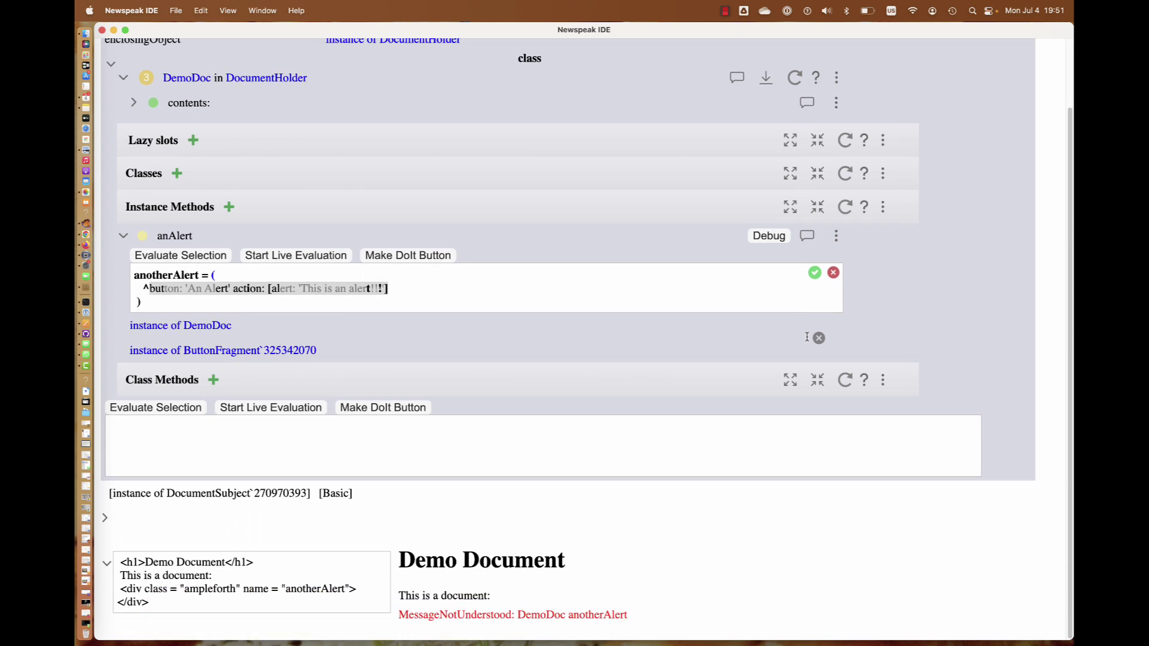
{"action": "left_click", "coordinate": [814, 273]}
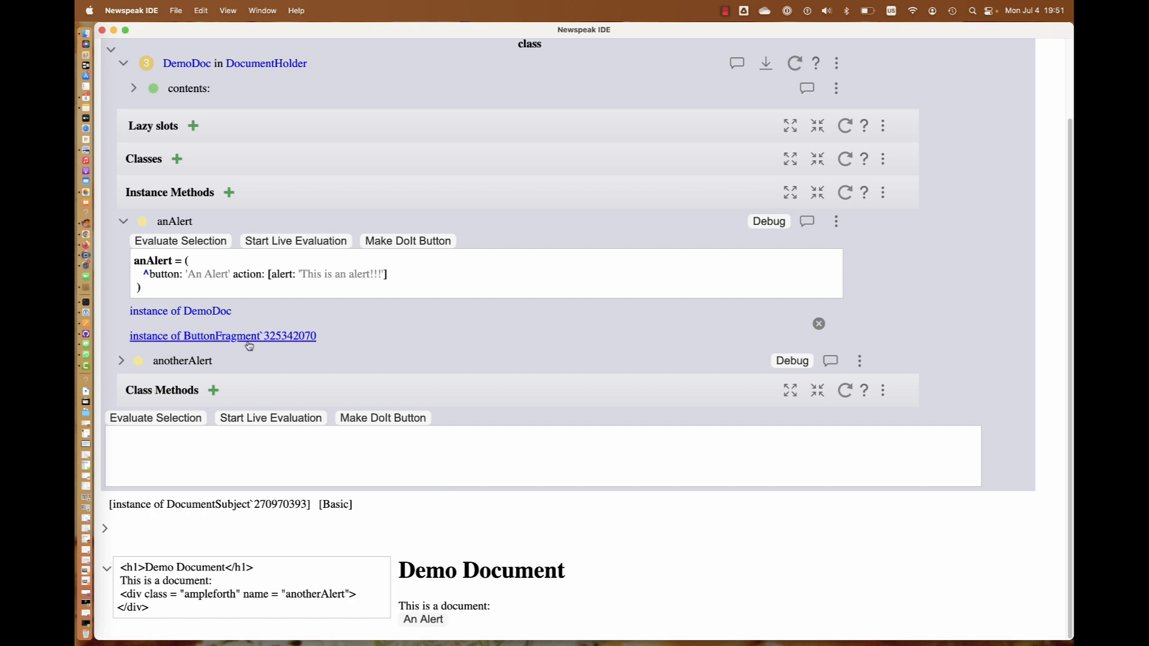
Relabel anAlert's button to 'Another Alert' and save the method
{"action": "left_click", "coordinate": [201, 273]}
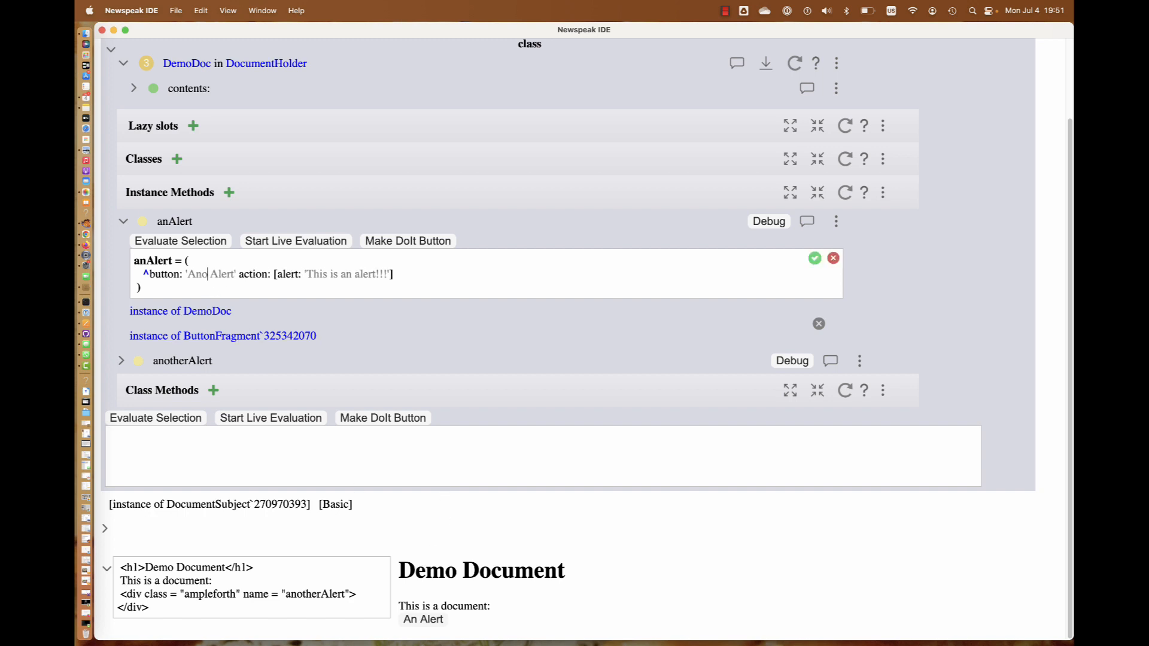
{"action": "type", "text": "other"}
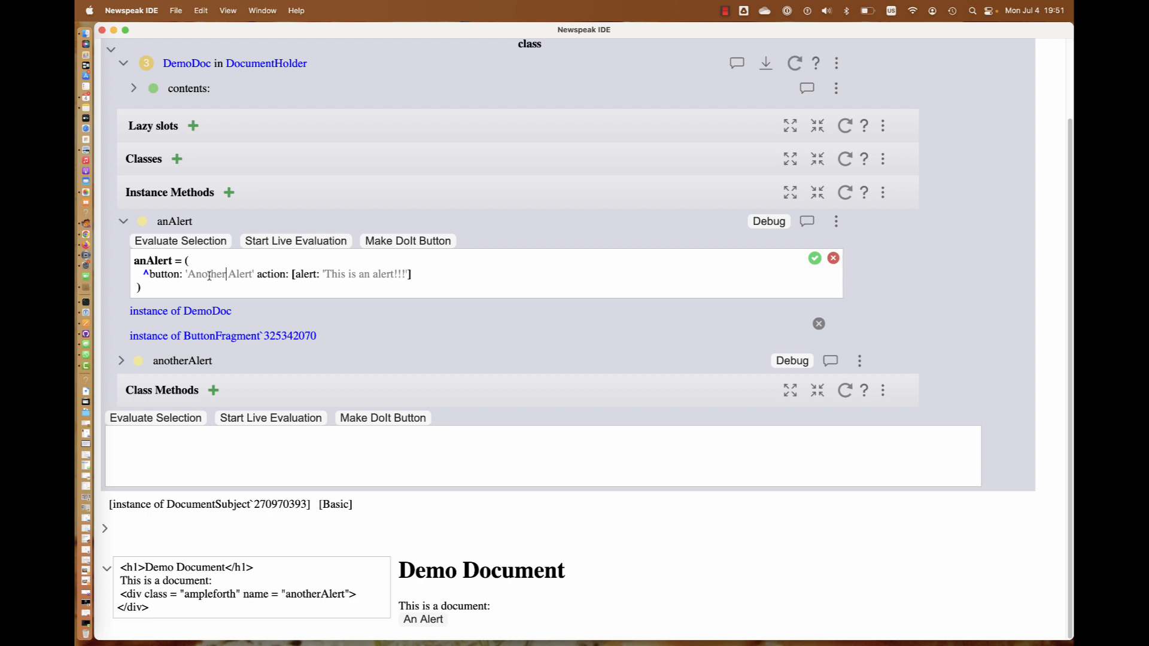
{"action": "key", "text": "ctrl+s"}
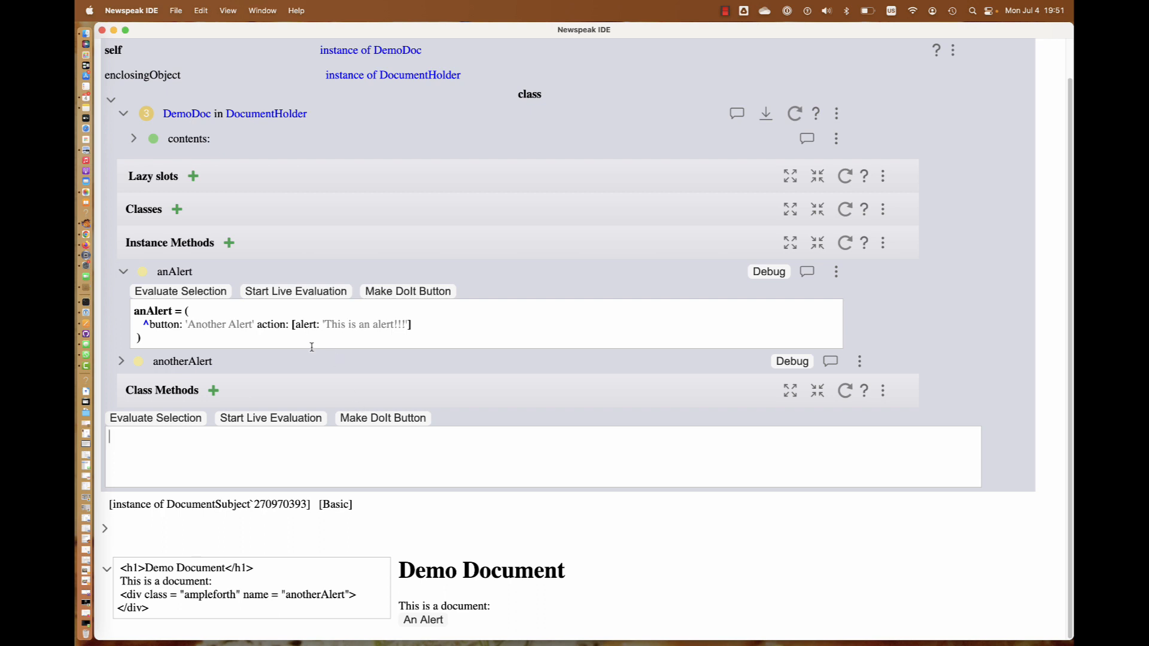
Give anotherAlert the label 'Another Alert' and message 'This is another alert!!!', then save
{"action": "left_click", "coordinate": [182, 362]}
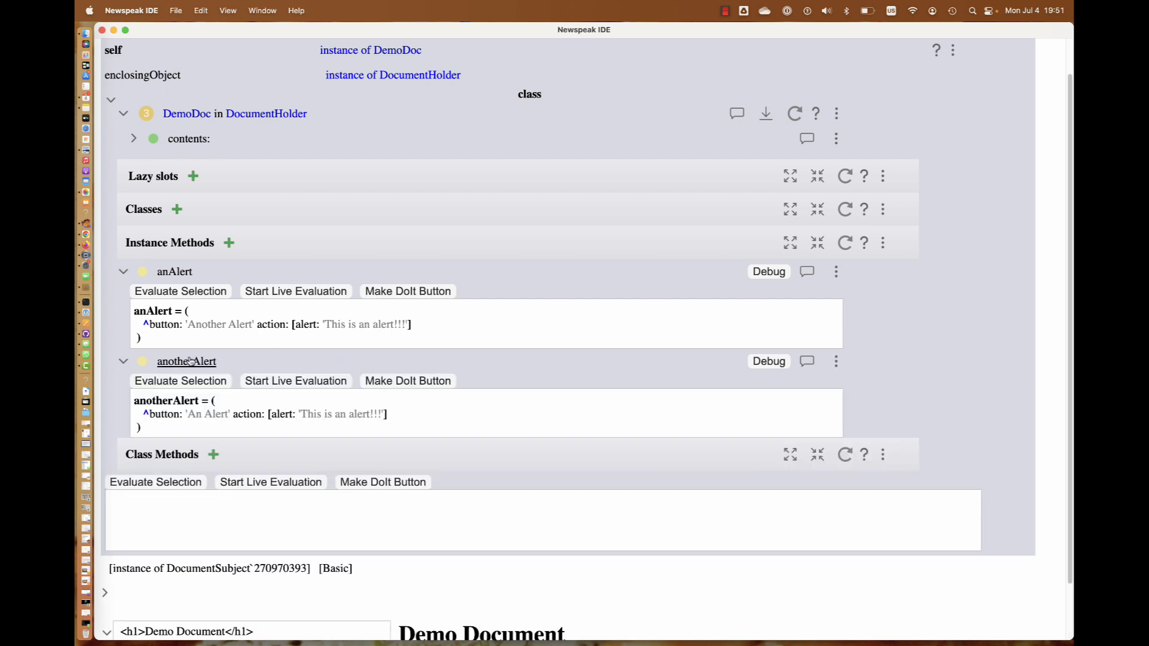
{"action": "scroll", "coordinate": [202, 376], "scroll_direction": "down", "scroll_amount": 2}
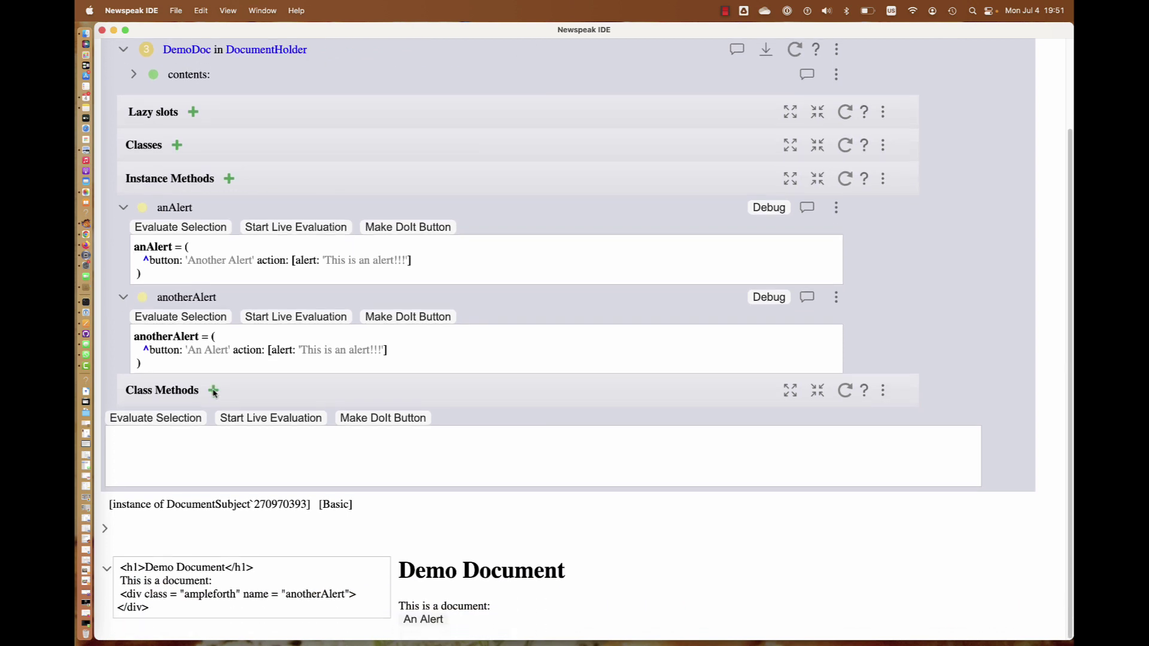
{"action": "left_click", "coordinate": [204, 350]}
{"action": "type", "text": "otheer"}
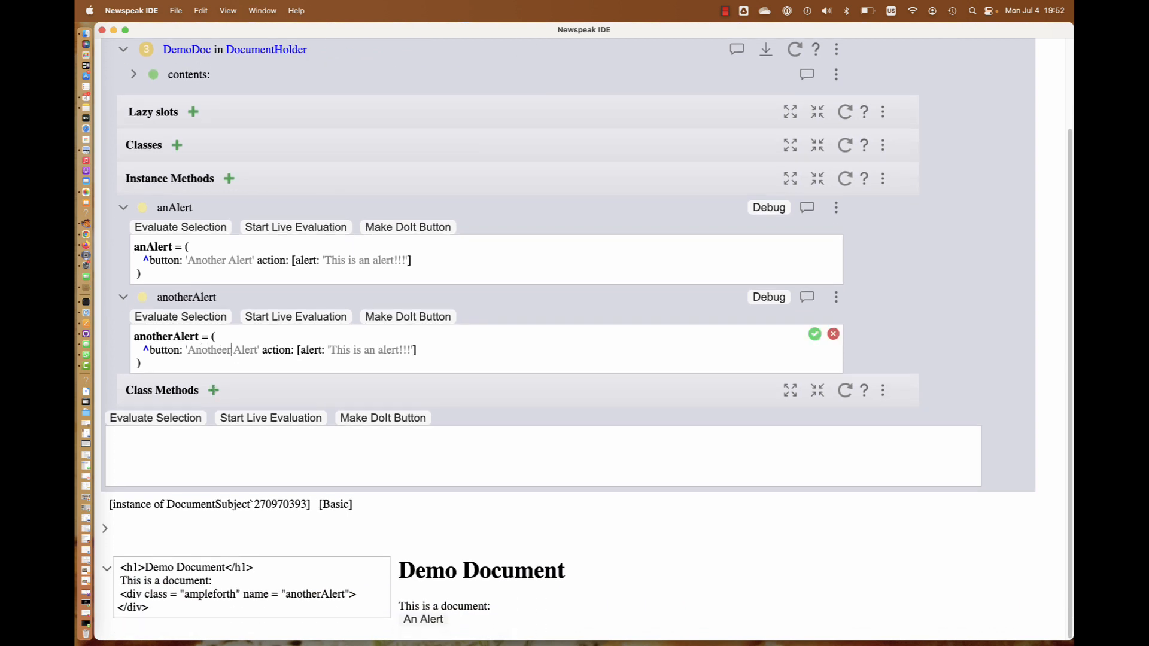
{"action": "key", "text": "BackSpace"}
{"action": "key", "text": "BackSpace"}
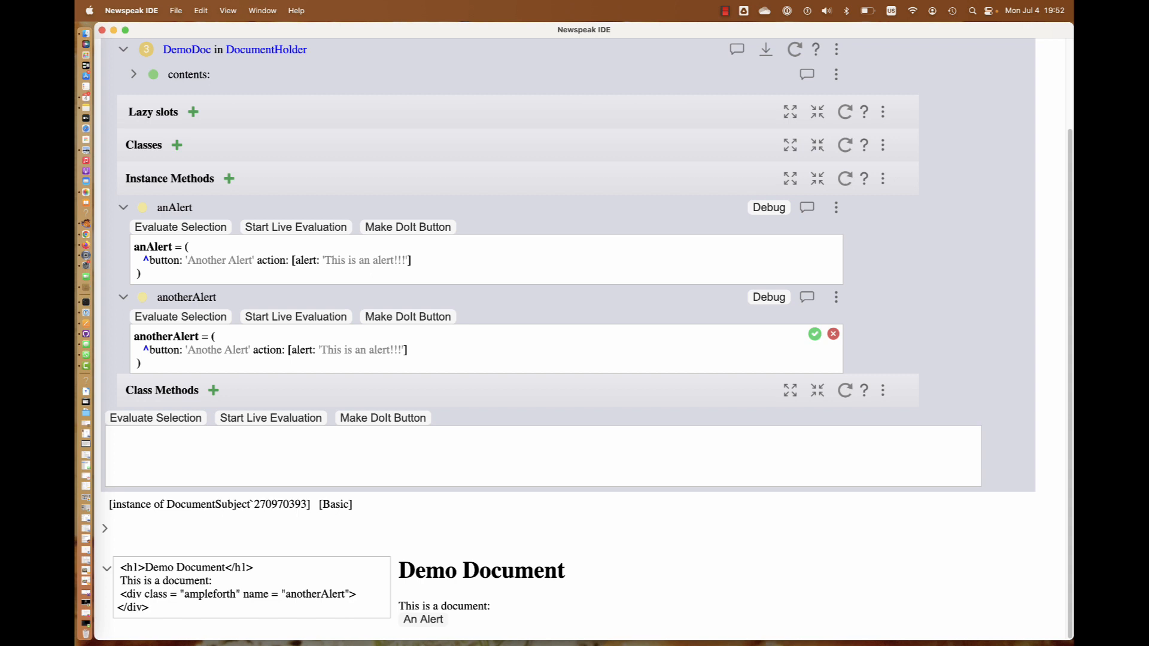
{"action": "type", "text": "r"}
{"action": "key", "text": "ctrl+s"}
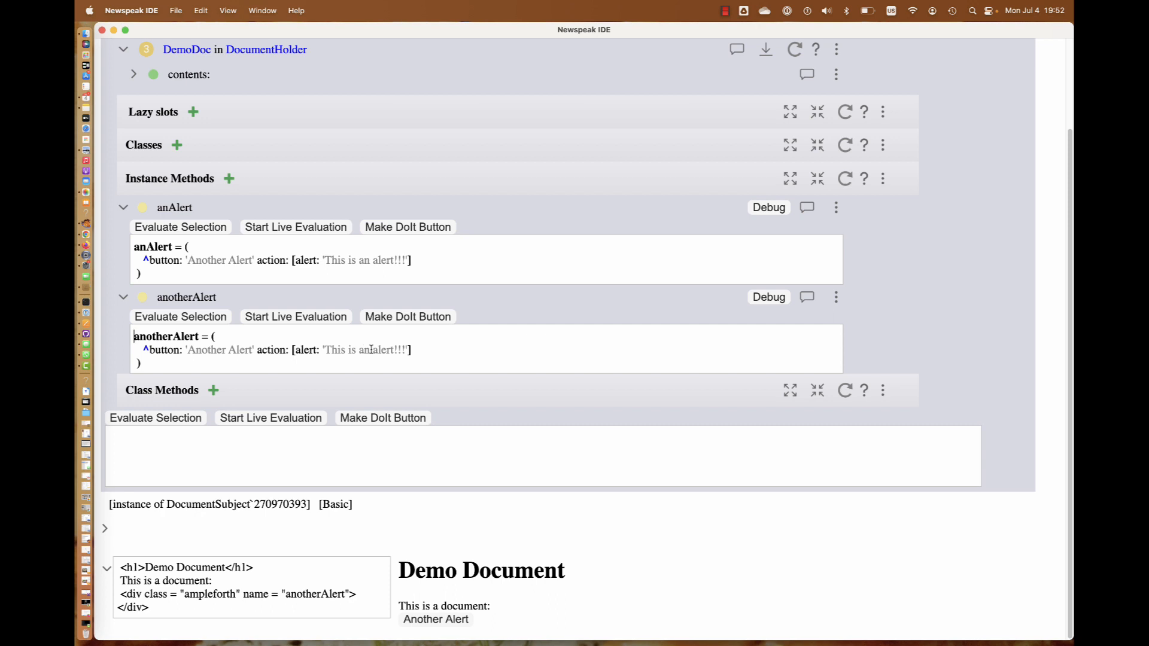
{"action": "type", "text": "other"}
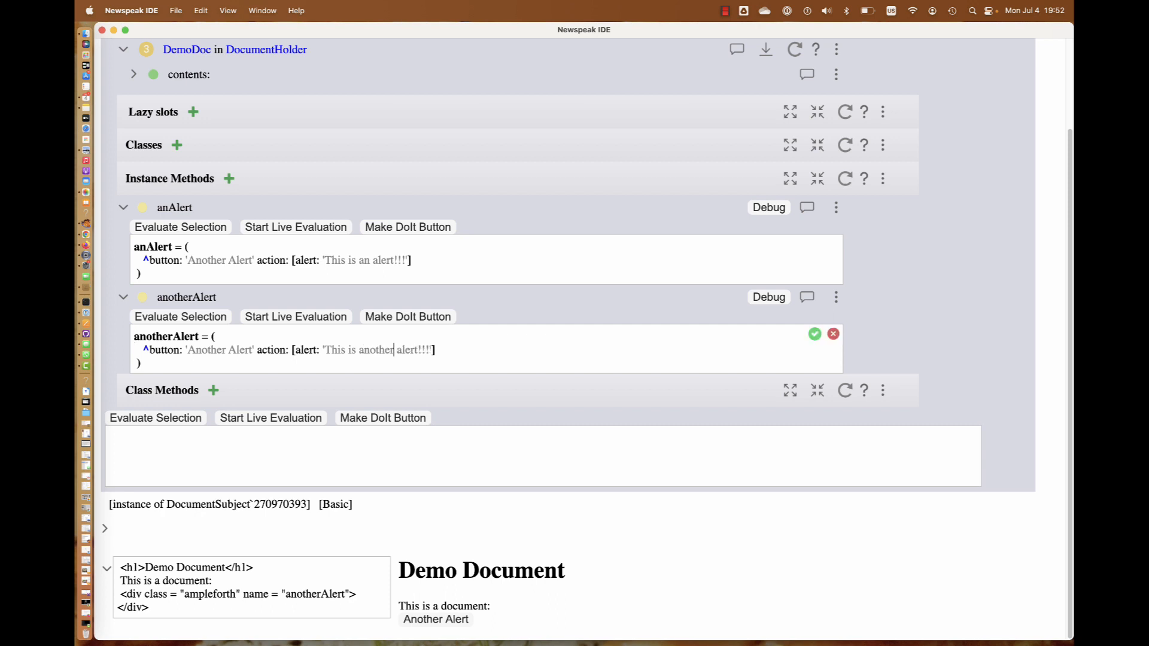
Accept the edited method, trigger Another Alert to see 'This is another alert!!!' and dismiss it
{"action": "key", "text": "Return"}
{"action": "left_click", "coordinate": [436, 620]}
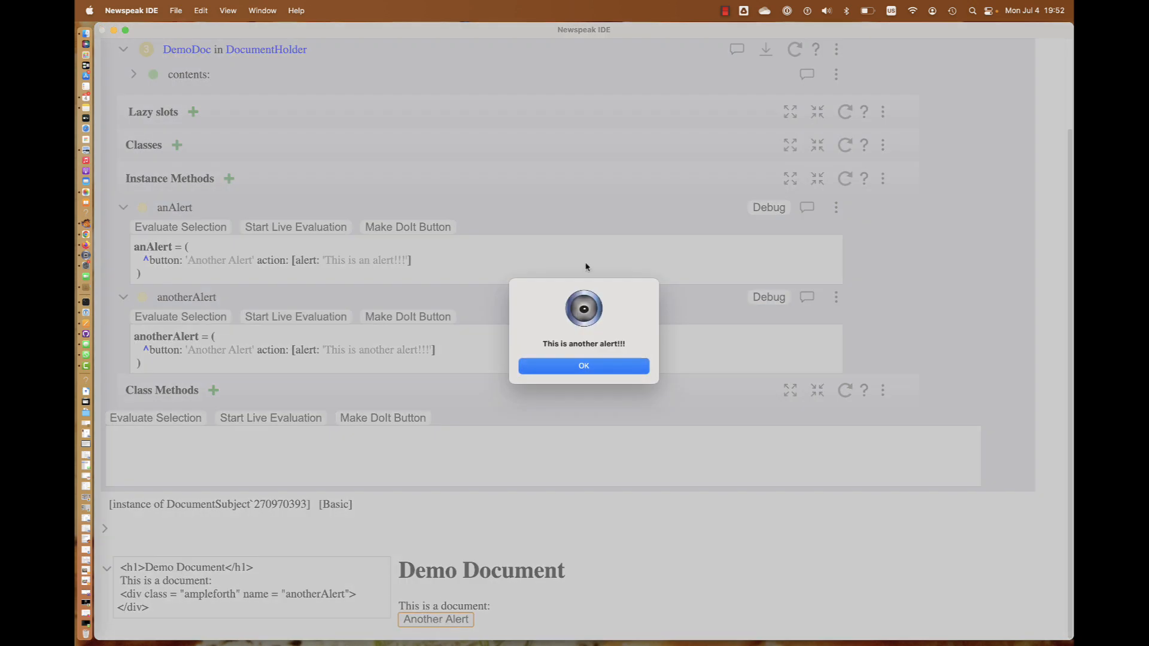
{"action": "left_click", "coordinate": [584, 366]}
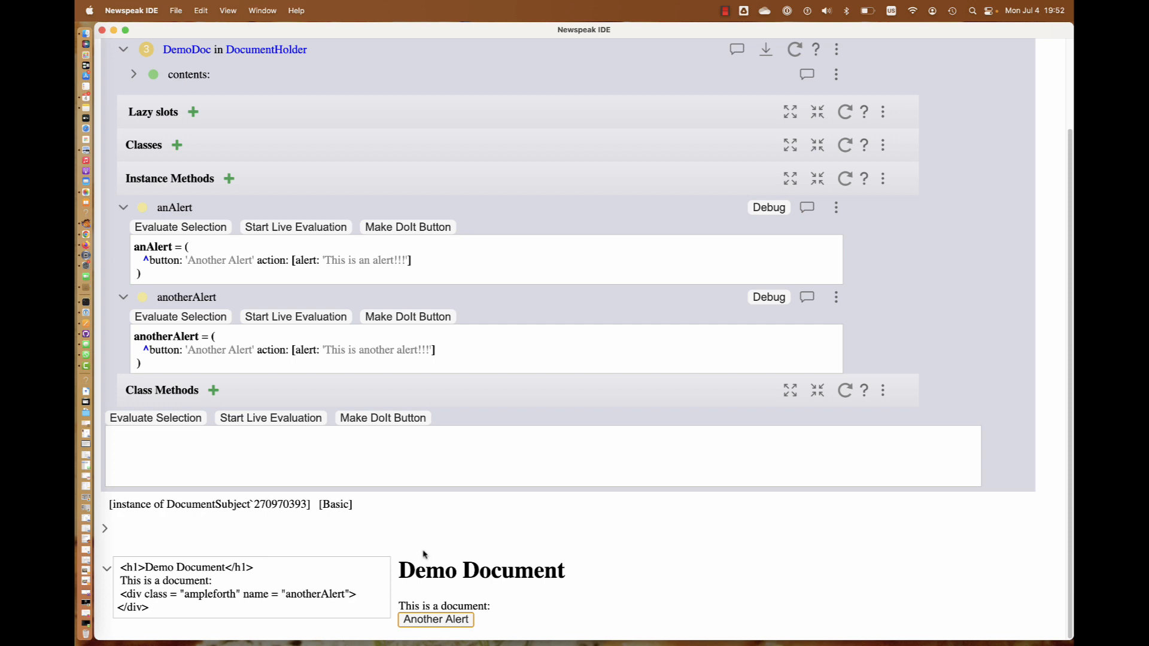
{"action": "scroll", "coordinate": [340, 252], "scroll_direction": "up", "scroll_amount": 5}
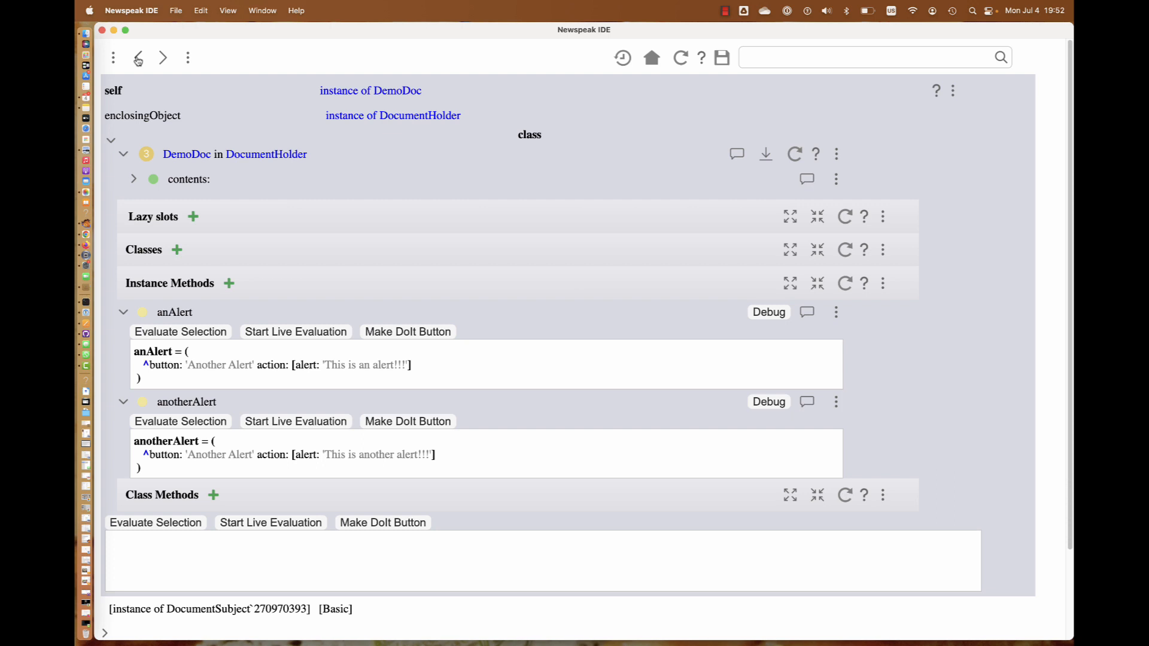
Return to Root and compile CounterUI.ns from the newspeak folder via Compile File(s)
{"action": "left_click", "coordinate": [138, 58]}
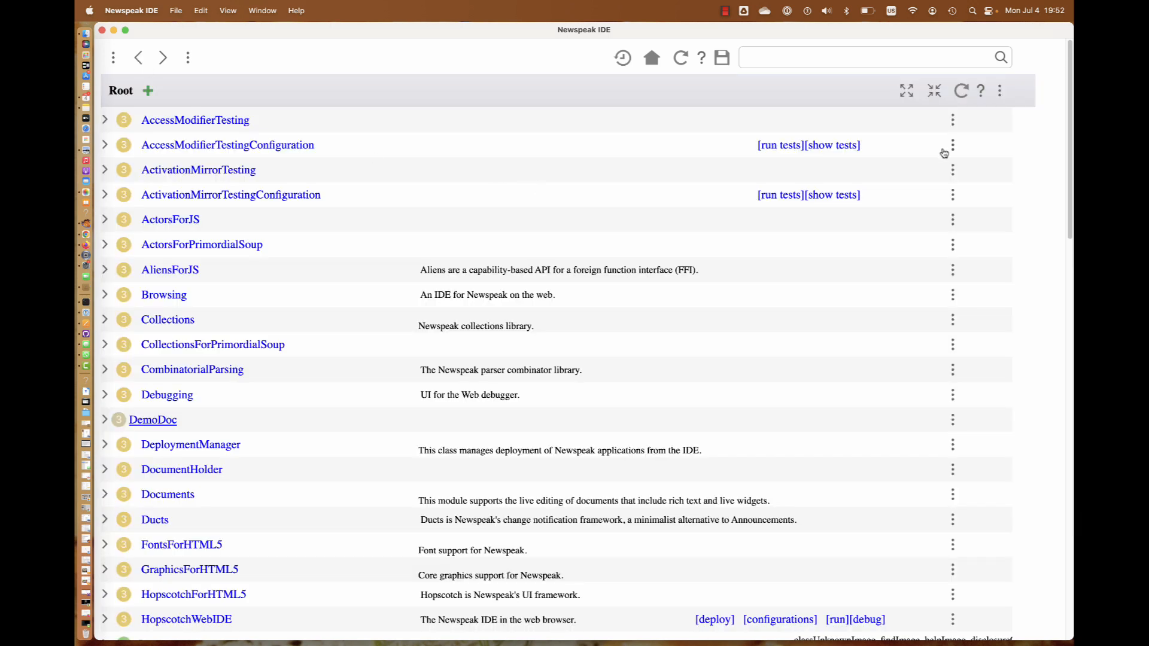
{"action": "left_click", "coordinate": [999, 91]}
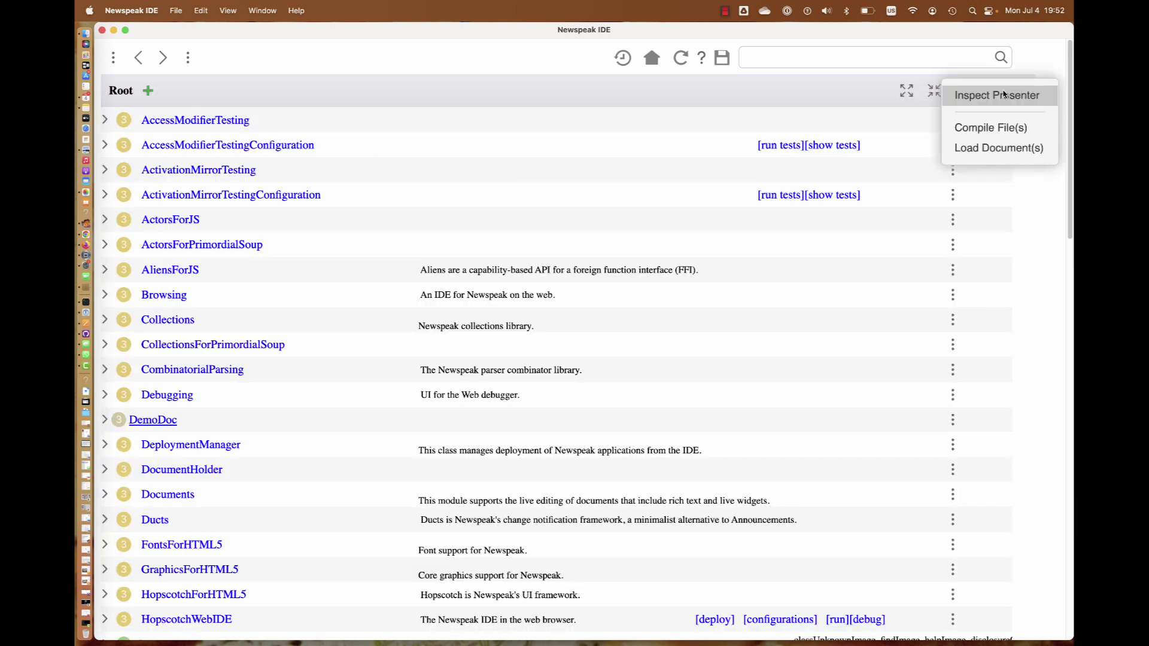
{"action": "left_click", "coordinate": [991, 129]}
{"action": "scroll", "coordinate": [278, 375], "scroll_direction": "down", "scroll_amount": 4}
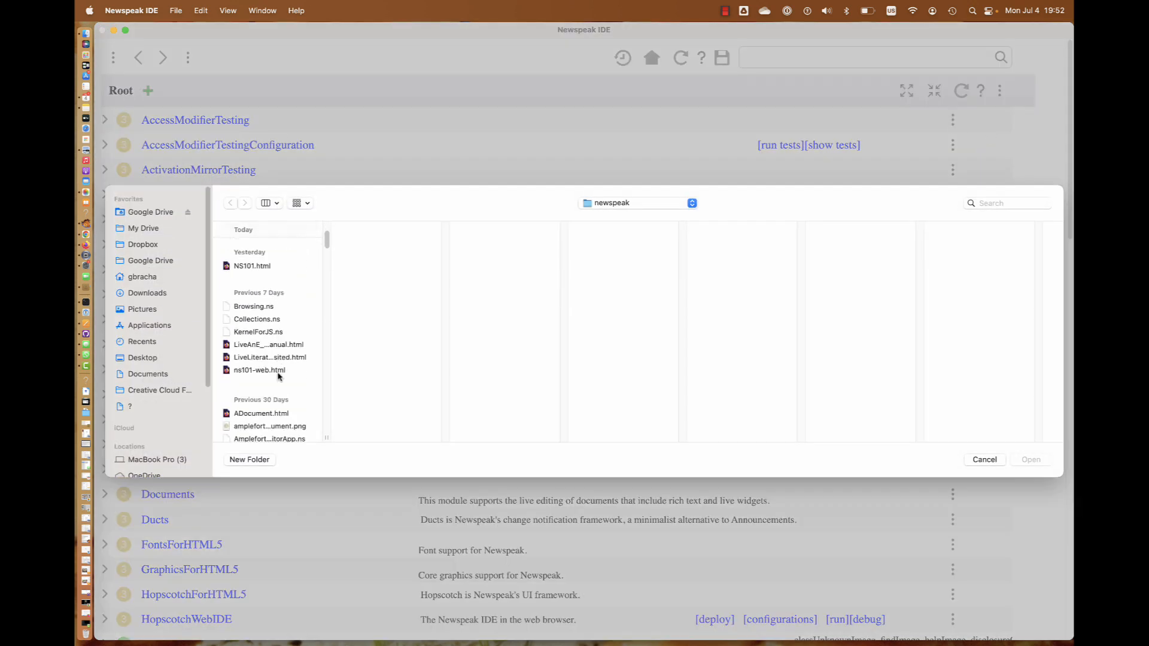
{"action": "scroll", "coordinate": [279, 377], "scroll_direction": "down", "scroll_amount": 5}
{"action": "scroll", "coordinate": [278, 377], "scroll_direction": "down", "scroll_amount": 5}
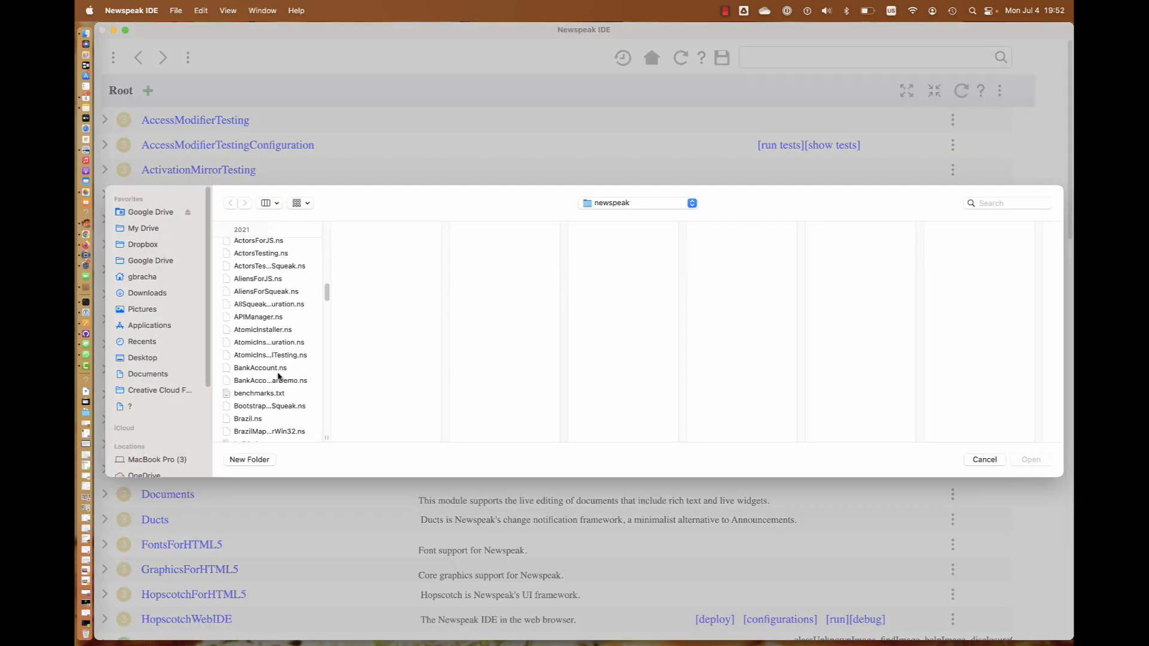
{"action": "scroll", "coordinate": [278, 376], "scroll_direction": "down", "scroll_amount": 3}
{"action": "scroll", "coordinate": [278, 377], "scroll_direction": "down", "scroll_amount": 2}
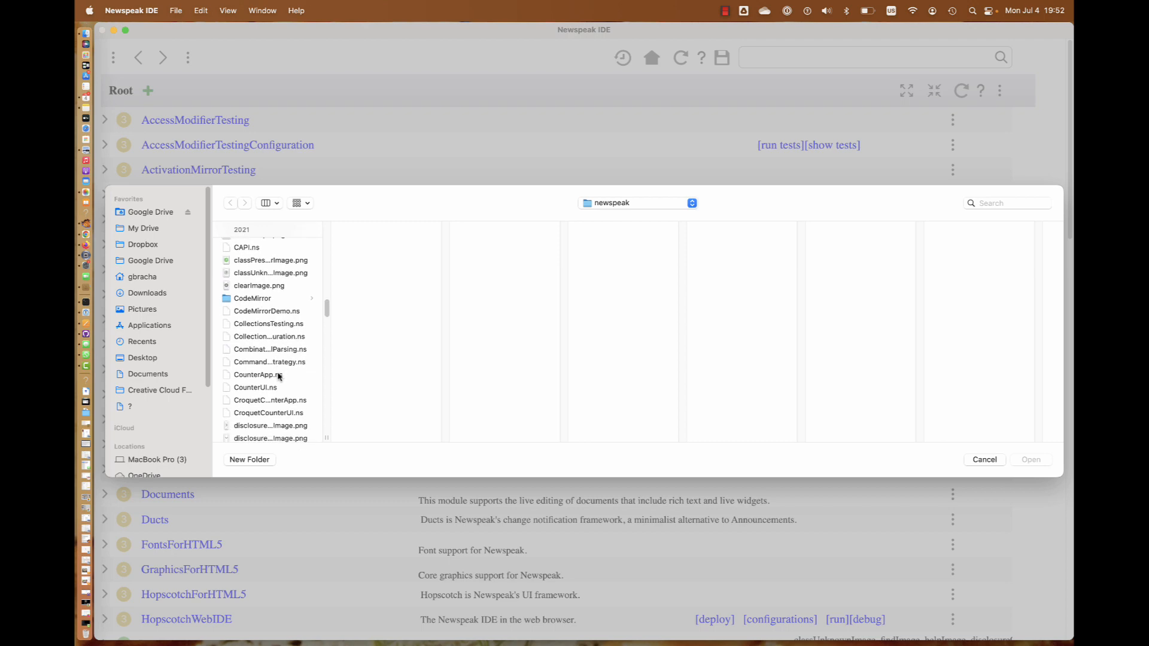
{"action": "left_click", "coordinate": [255, 387]}
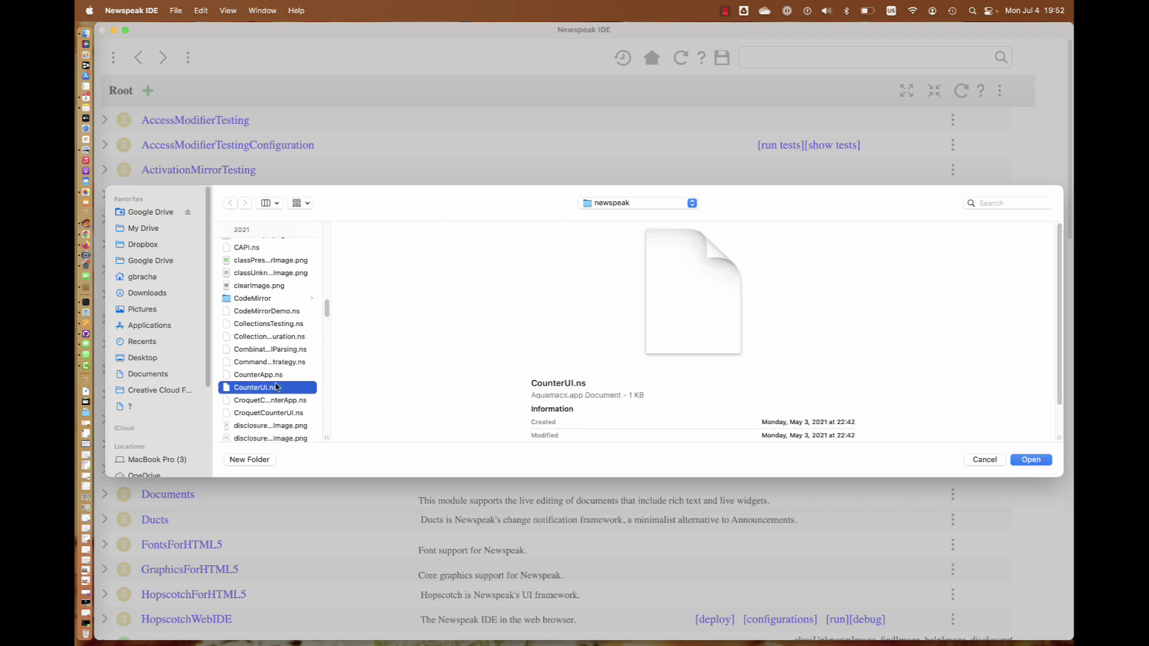
{"action": "left_click", "coordinate": [1031, 460]}
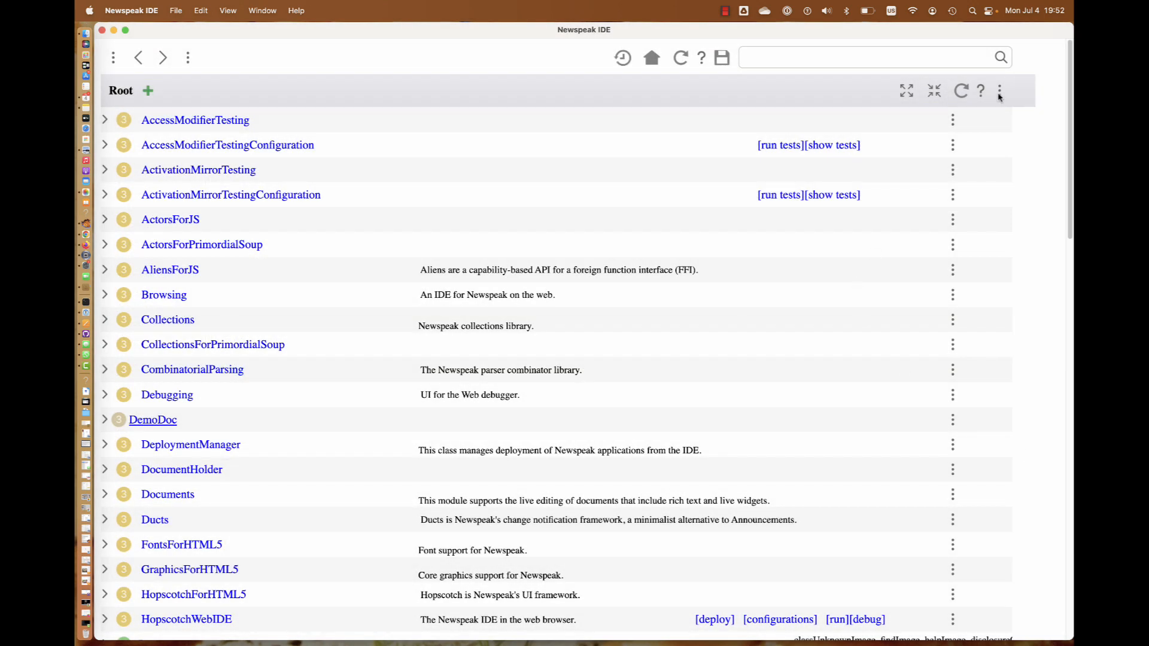
Load LiveAnE_mmanual.html and the LiveLiterateProgrammingRevisited document via Load Document(s)
{"action": "left_click", "coordinate": [1001, 91]}
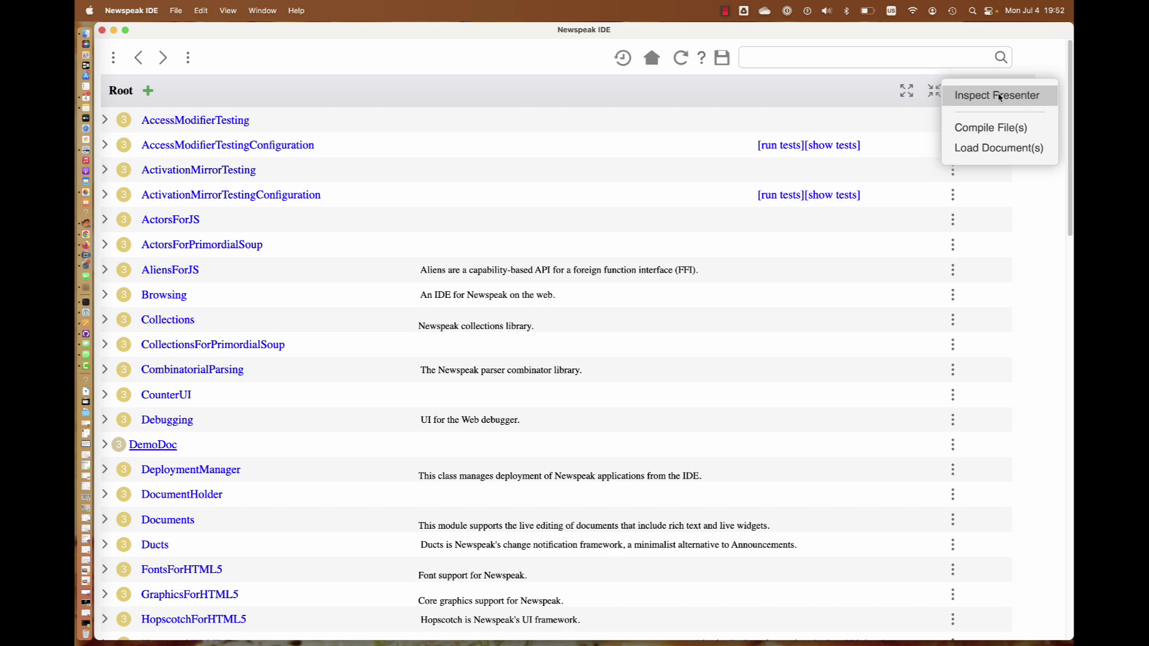
{"action": "left_click", "coordinate": [986, 147]}
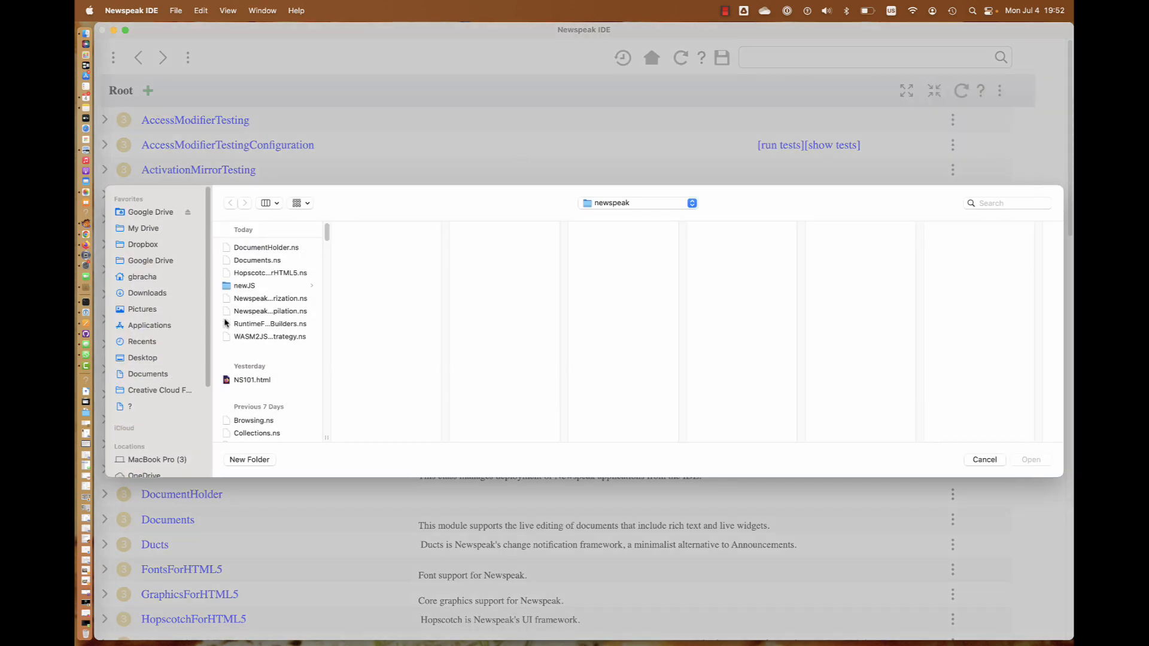
{"action": "scroll", "coordinate": [227, 324], "scroll_direction": "down", "scroll_amount": 4}
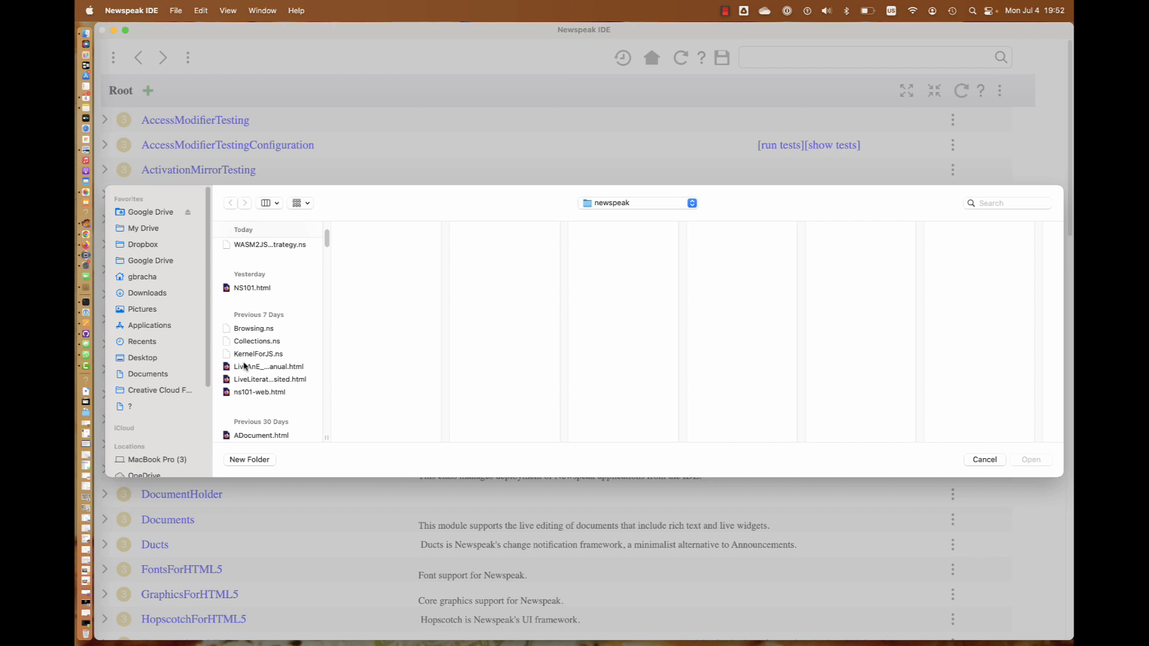
{"action": "left_click", "coordinate": [246, 367]}
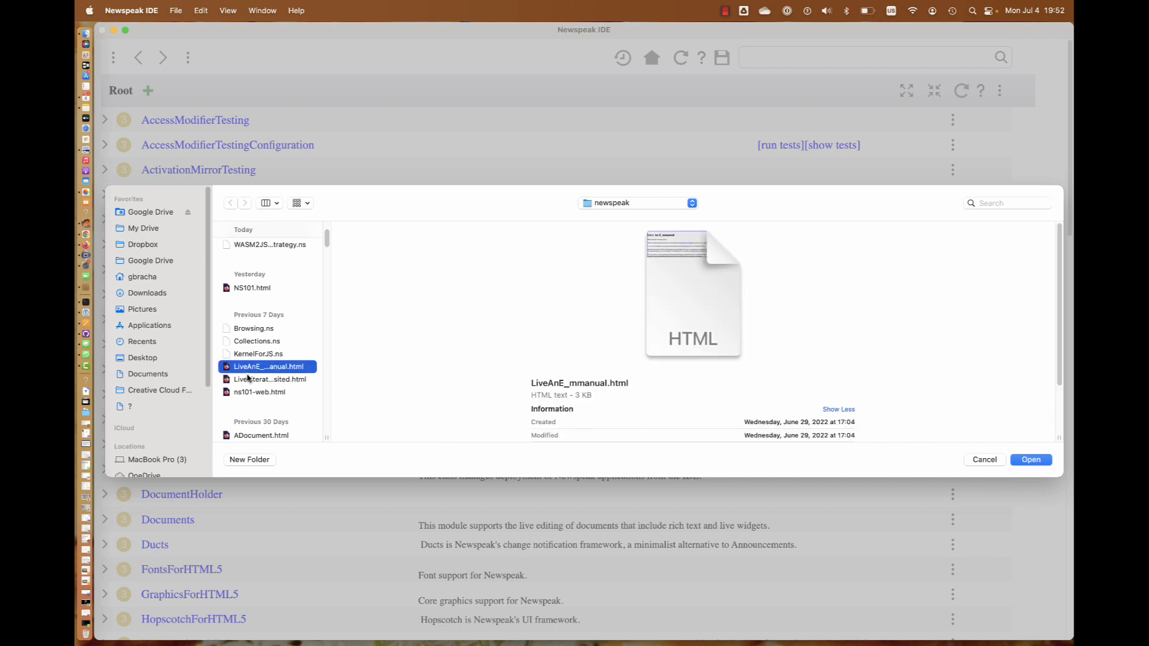
{"action": "left_click", "coordinate": [249, 379], "text": "super"}
{"action": "left_click", "coordinate": [1033, 461]}
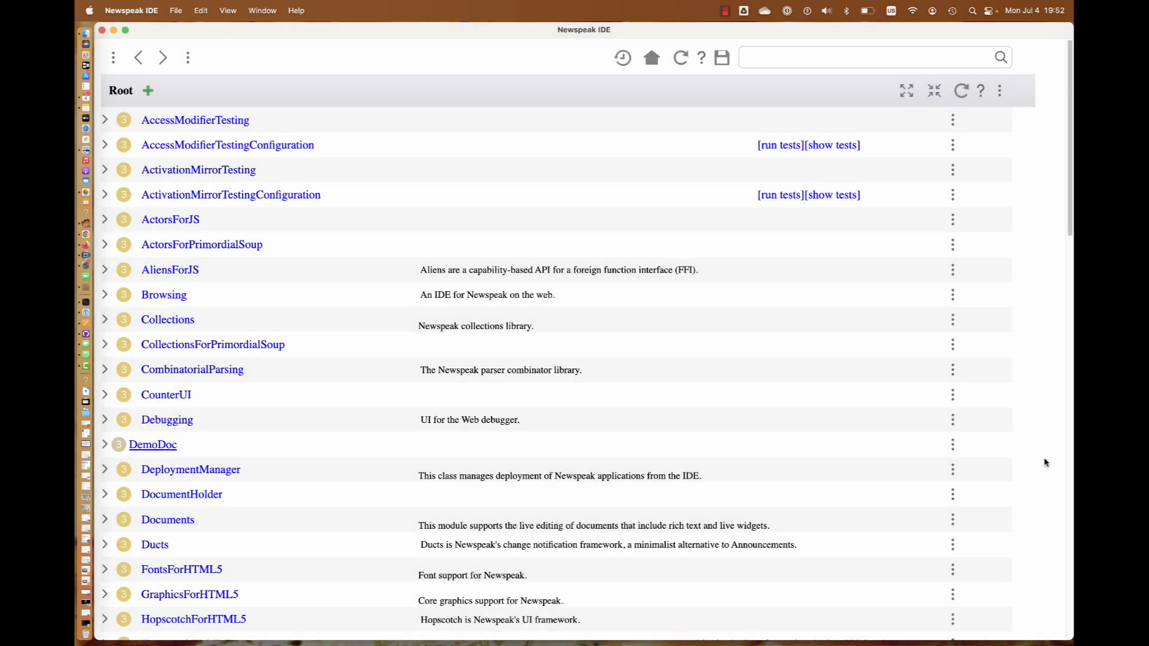
{"action": "scroll", "coordinate": [555, 322], "scroll_direction": "down", "scroll_amount": 8}
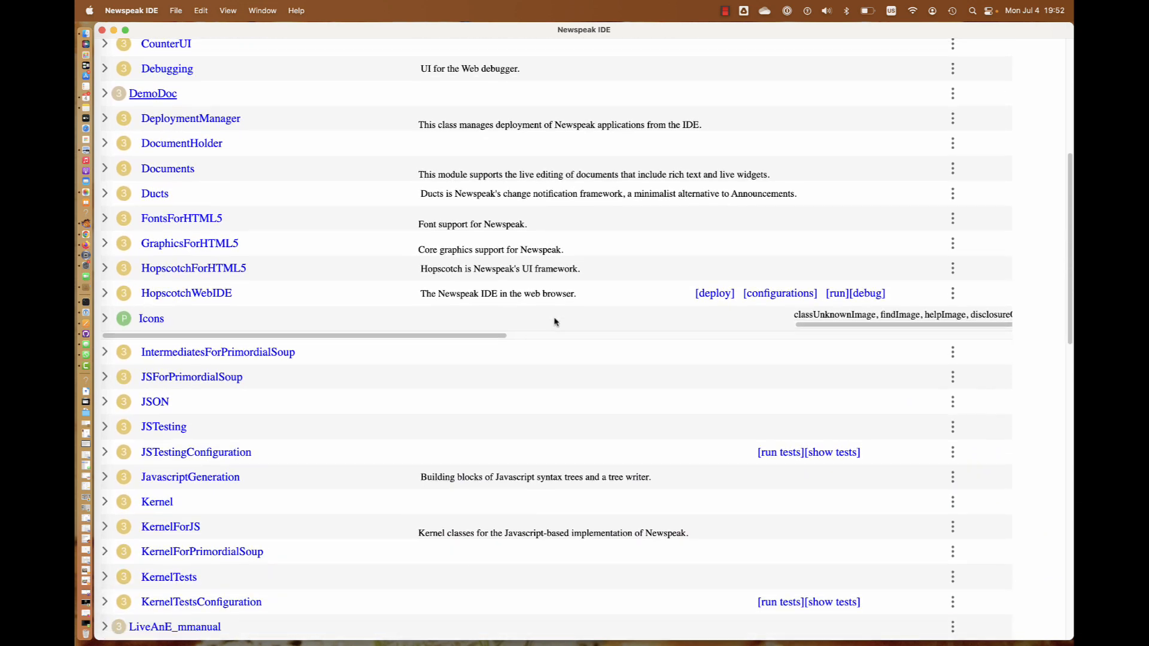
{"action": "scroll", "coordinate": [555, 321], "scroll_direction": "down", "scroll_amount": 5}
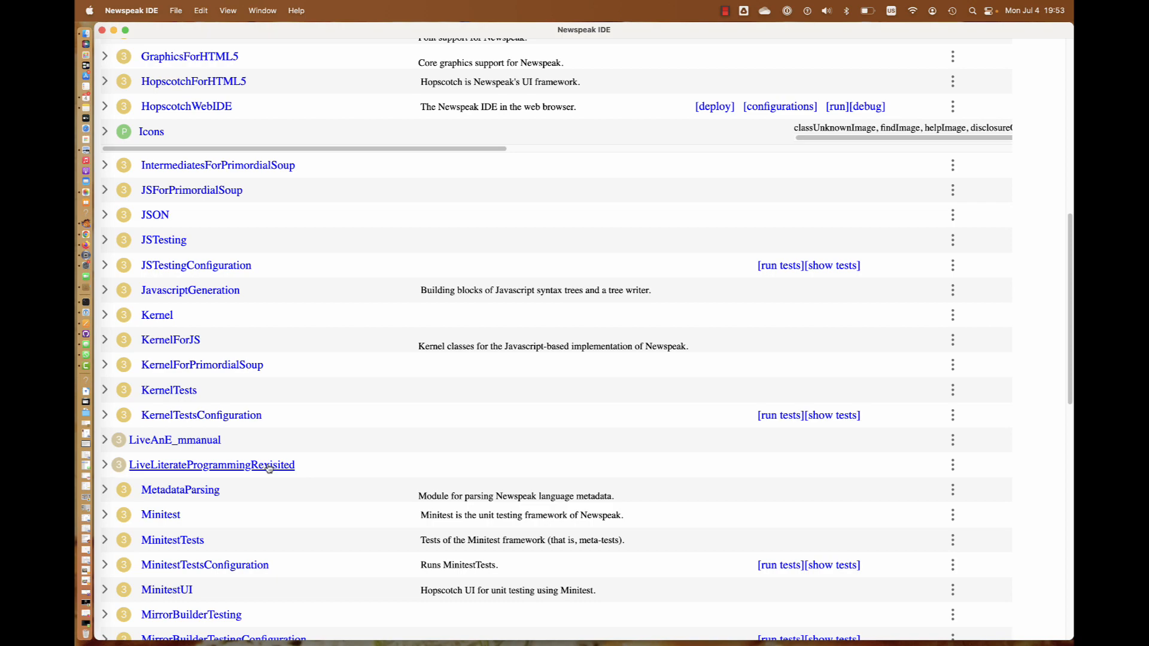
Enter LiveLiterateProgrammingRevisited, increment its counter to 2 and expand the counter's definition
{"action": "left_click", "coordinate": [266, 464]}
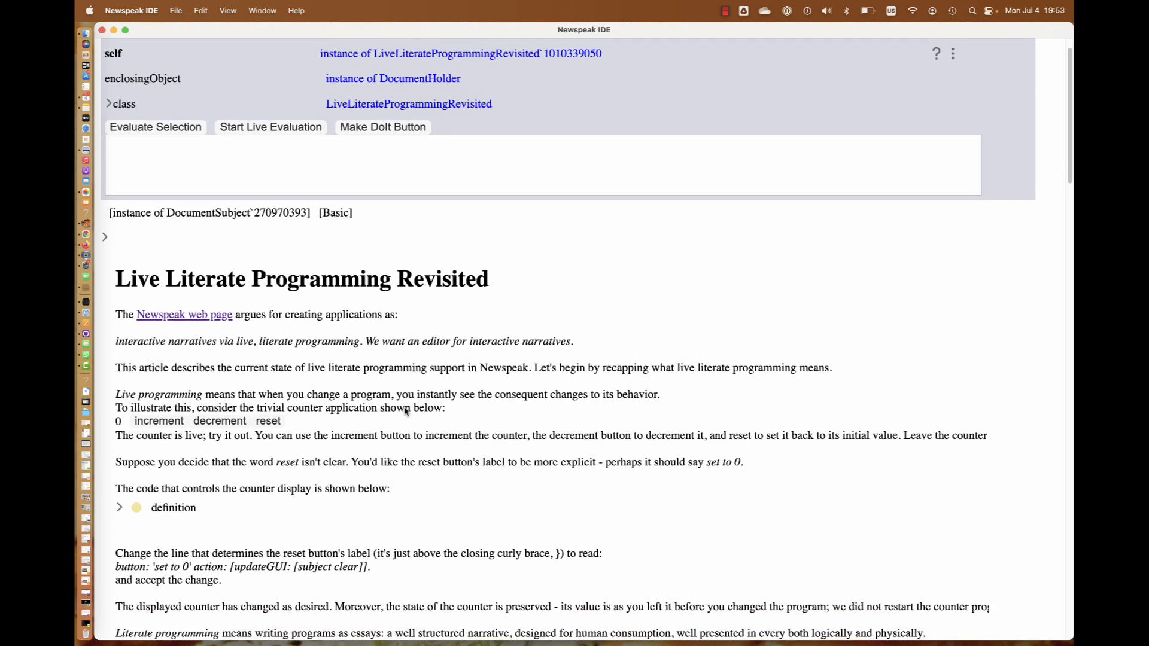
{"action": "scroll", "coordinate": [400, 399], "scroll_direction": "down", "scroll_amount": 3}
{"action": "scroll", "coordinate": [208, 299], "scroll_direction": "down", "scroll_amount": 3}
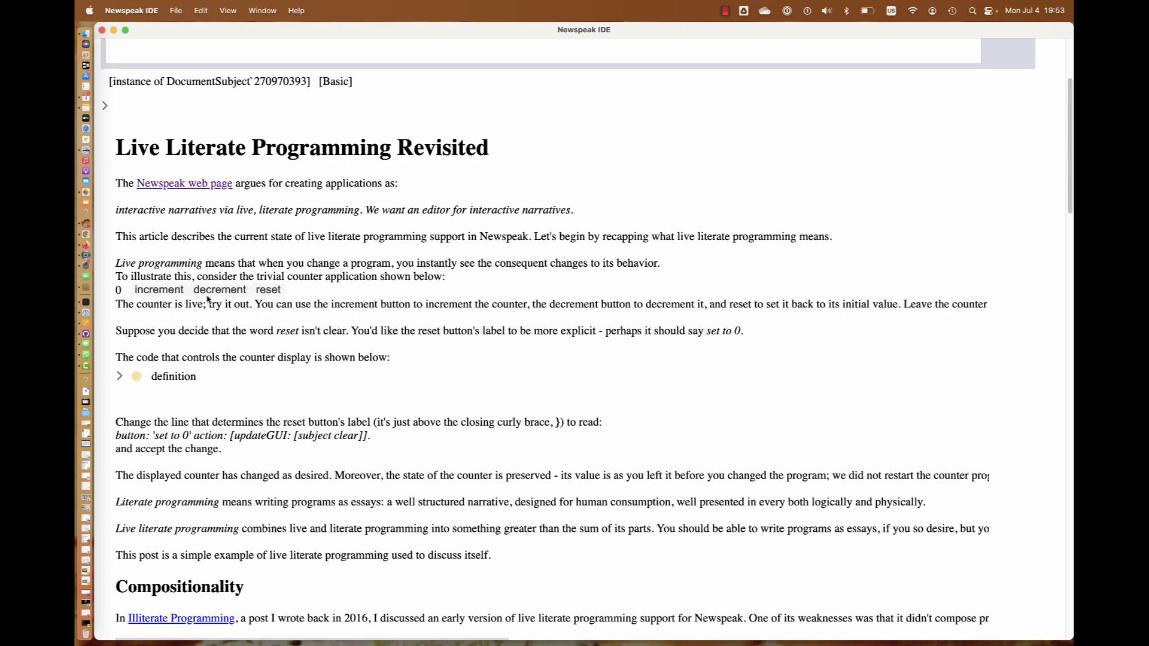
{"action": "scroll", "coordinate": [163, 300], "scroll_direction": "down", "scroll_amount": 2}
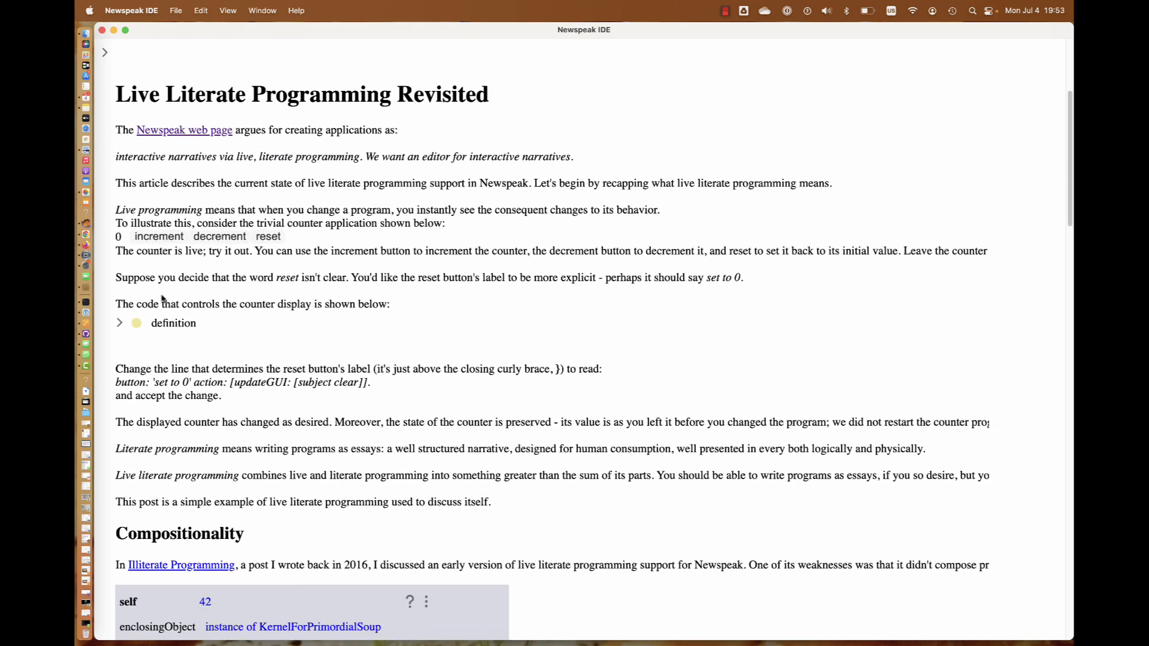
{"action": "scroll", "coordinate": [163, 300], "scroll_direction": "up", "scroll_amount": 3}
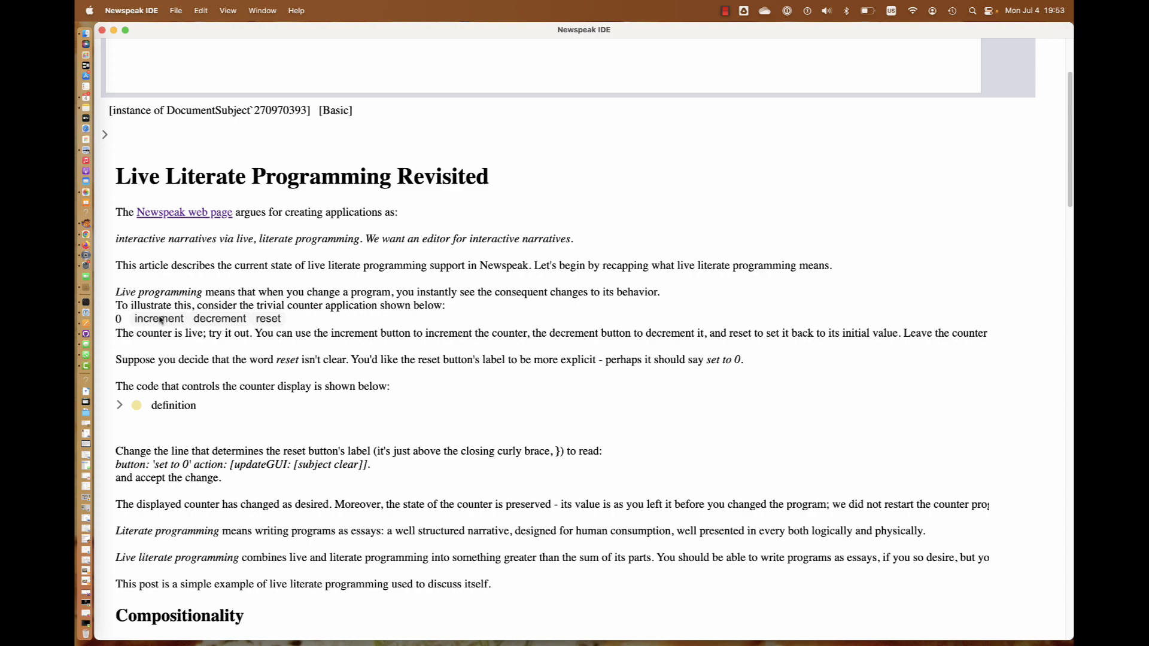
{"action": "left_click", "coordinate": [159, 320]}
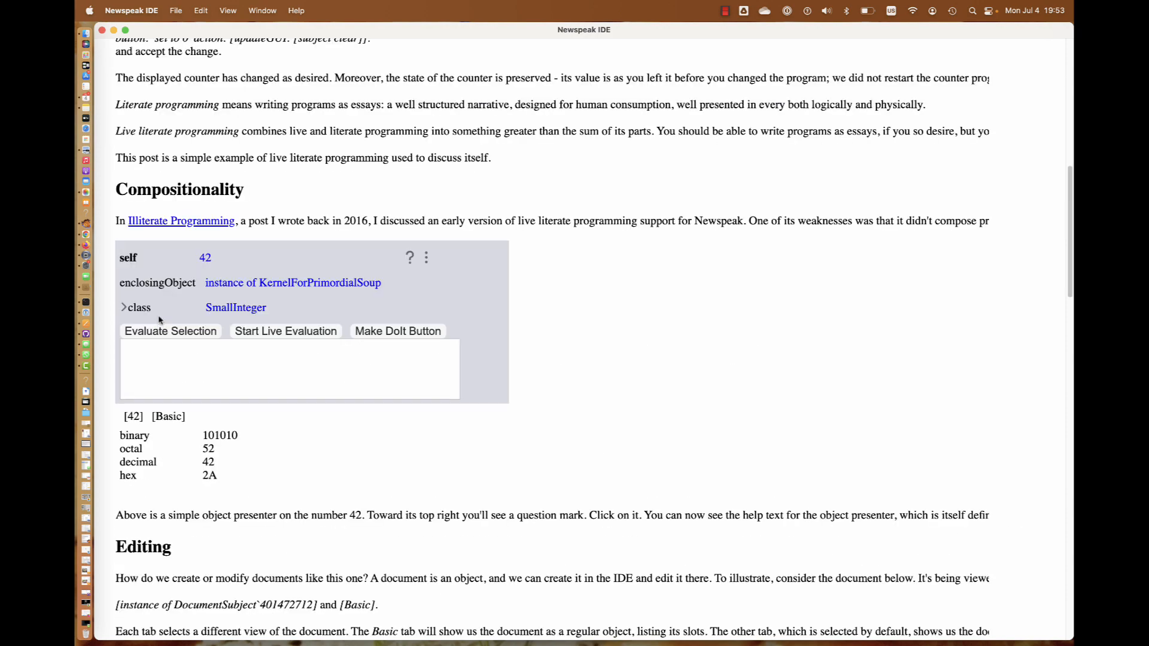
{"action": "scroll", "coordinate": [159, 316], "scroll_direction": "up", "scroll_amount": 5}
{"action": "scroll", "coordinate": [158, 316], "scroll_direction": "up", "scroll_amount": 3}
{"action": "scroll", "coordinate": [159, 314], "scroll_direction": "up", "scroll_amount": 5}
{"action": "scroll", "coordinate": [159, 314], "scroll_direction": "up", "scroll_amount": 3}
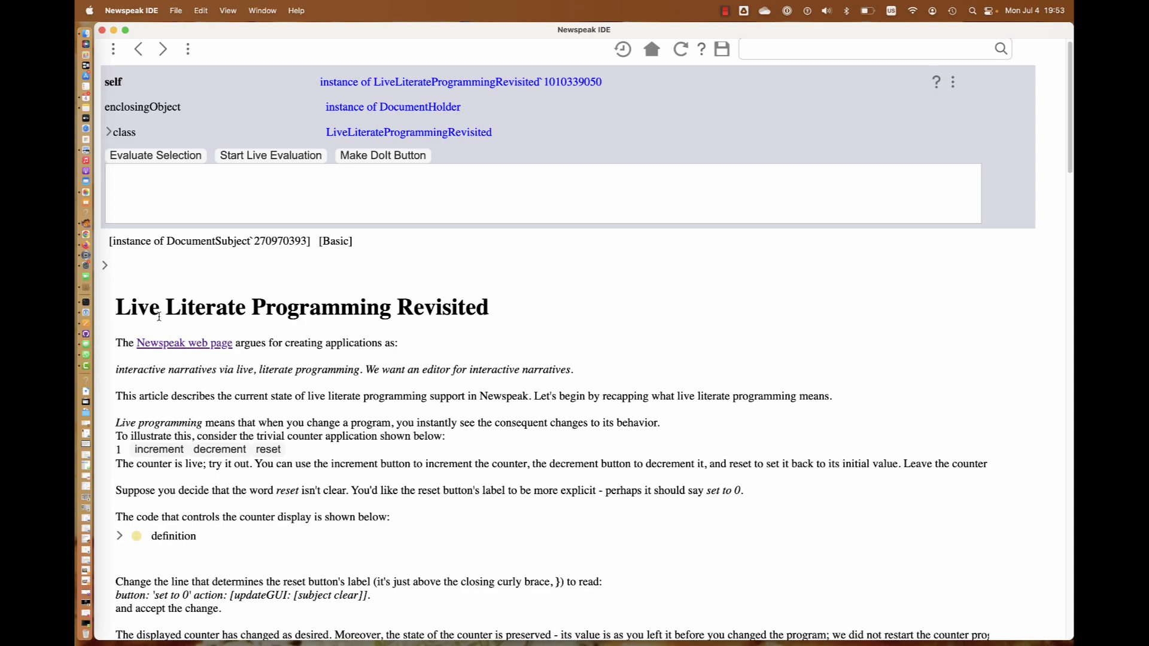
{"action": "left_click", "coordinate": [159, 450]}
{"action": "scroll", "coordinate": [148, 454], "scroll_direction": "up", "scroll_amount": 3}
{"action": "scroll", "coordinate": [148, 453], "scroll_direction": "up", "scroll_amount": 5}
{"action": "scroll", "coordinate": [148, 454], "scroll_direction": "up", "scroll_amount": 3}
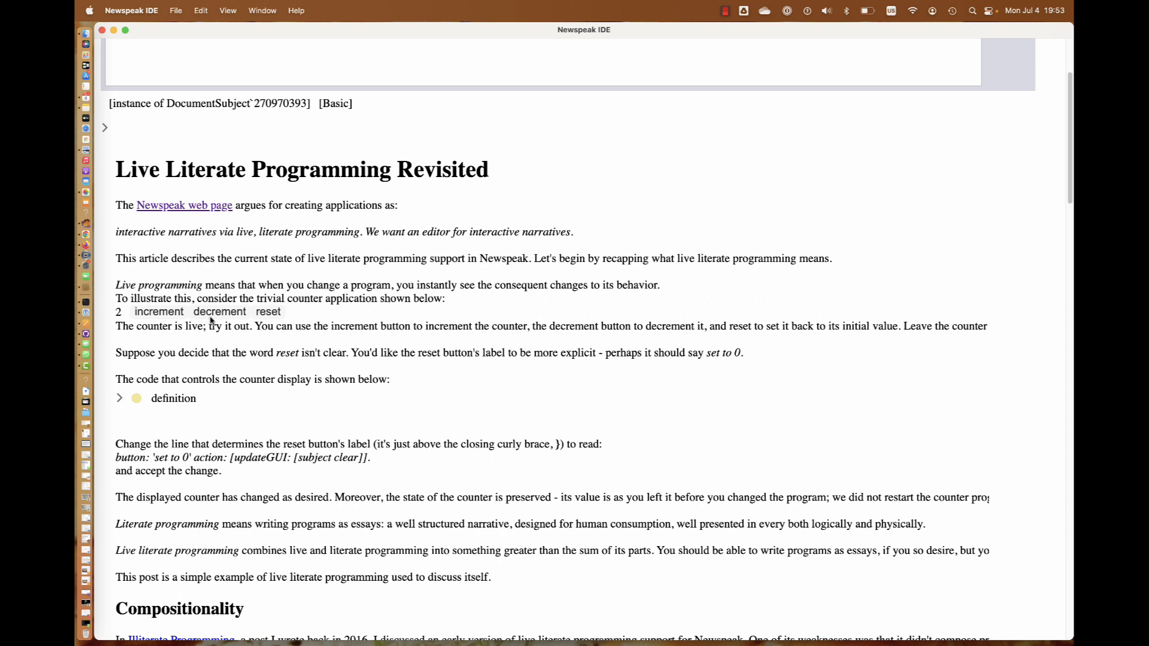
{"action": "left_click", "coordinate": [119, 400]}
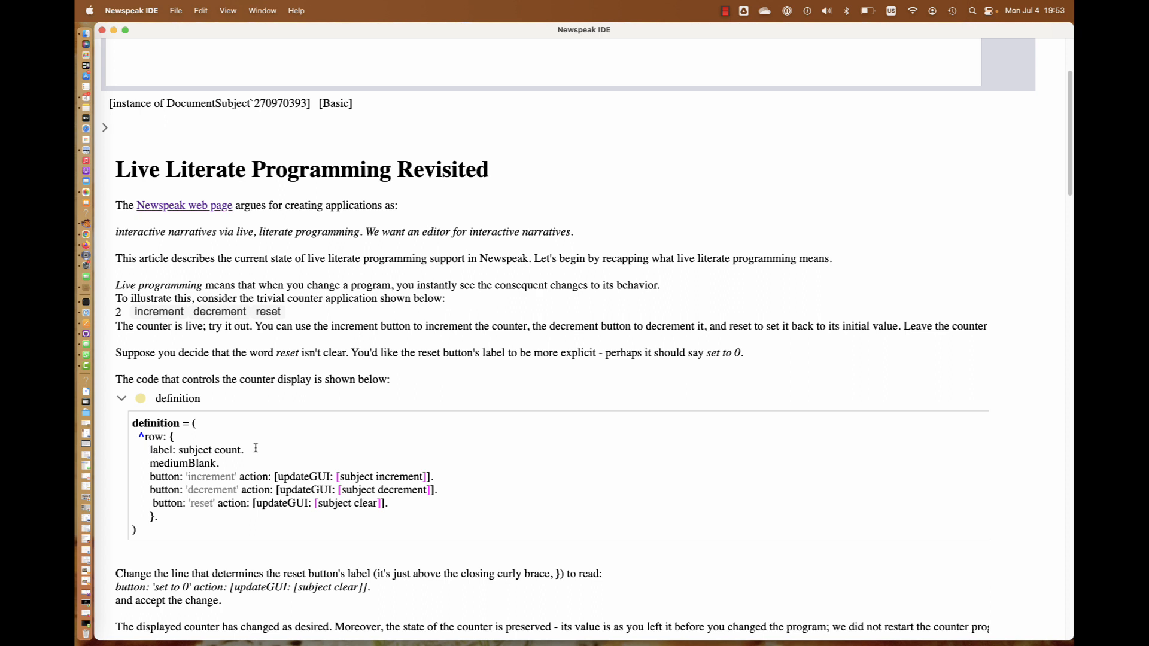
Replace the increment, decrement and reset labels with '+1', '-1' and 'set to 0'
{"action": "double_click", "coordinate": [221, 475]}
{"action": "type", "text": "+1"}
{"action": "double_click", "coordinate": [212, 490]}
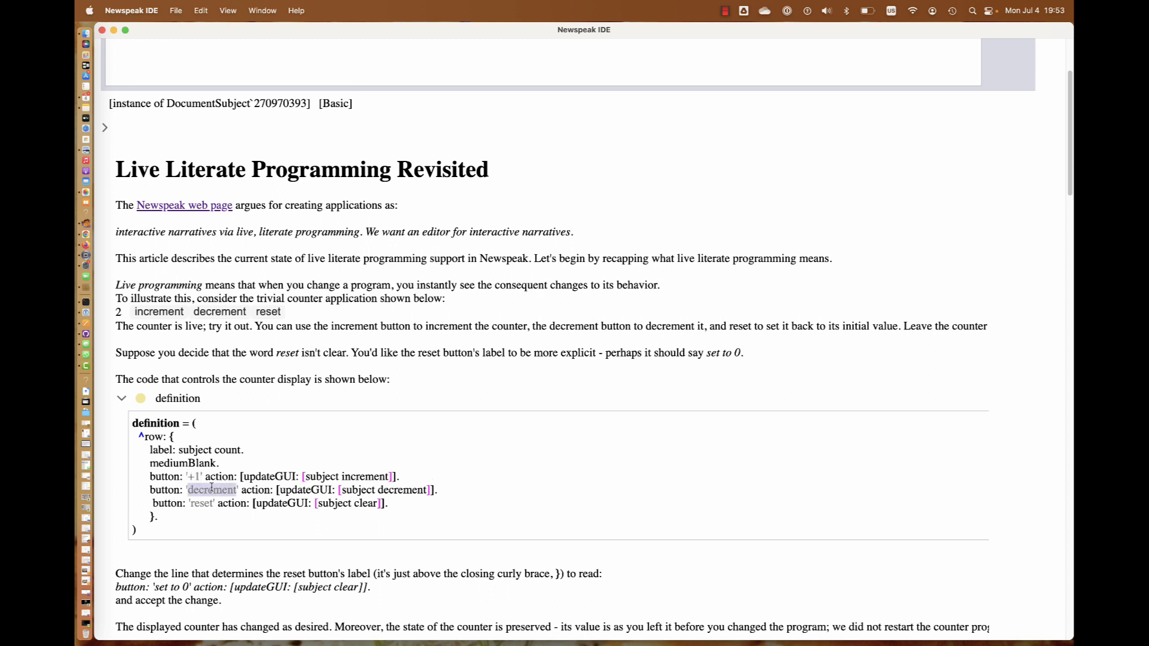
{"action": "type", "text": "-1"}
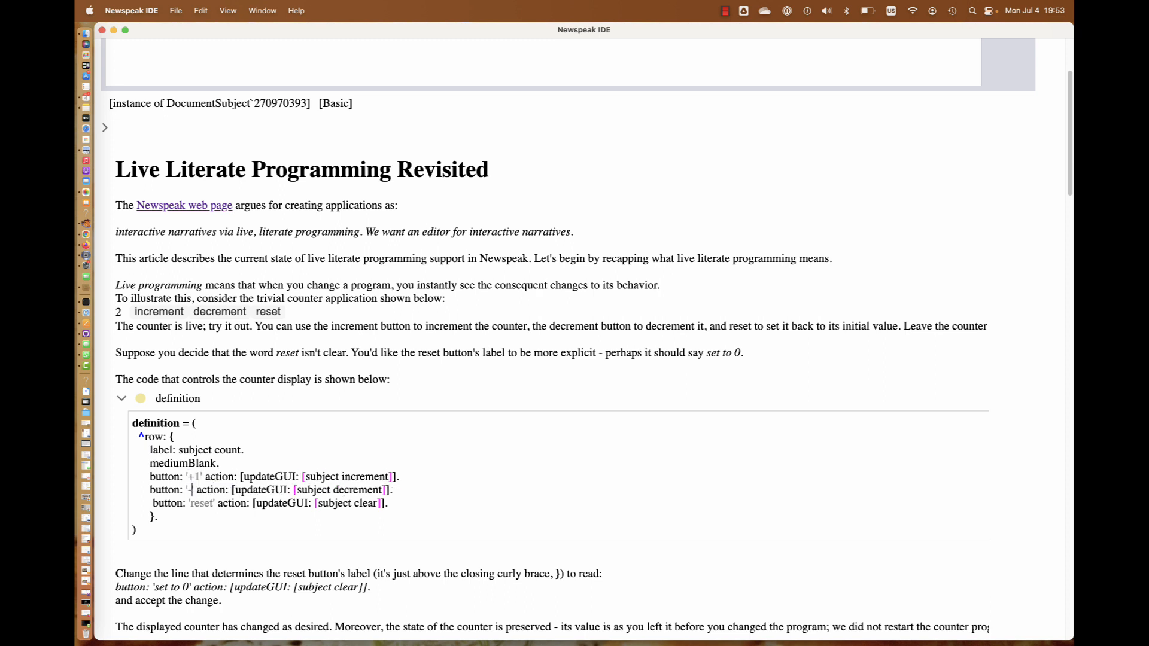
{"action": "type", "text": "1"}
{"action": "double_click", "coordinate": [201, 504]}
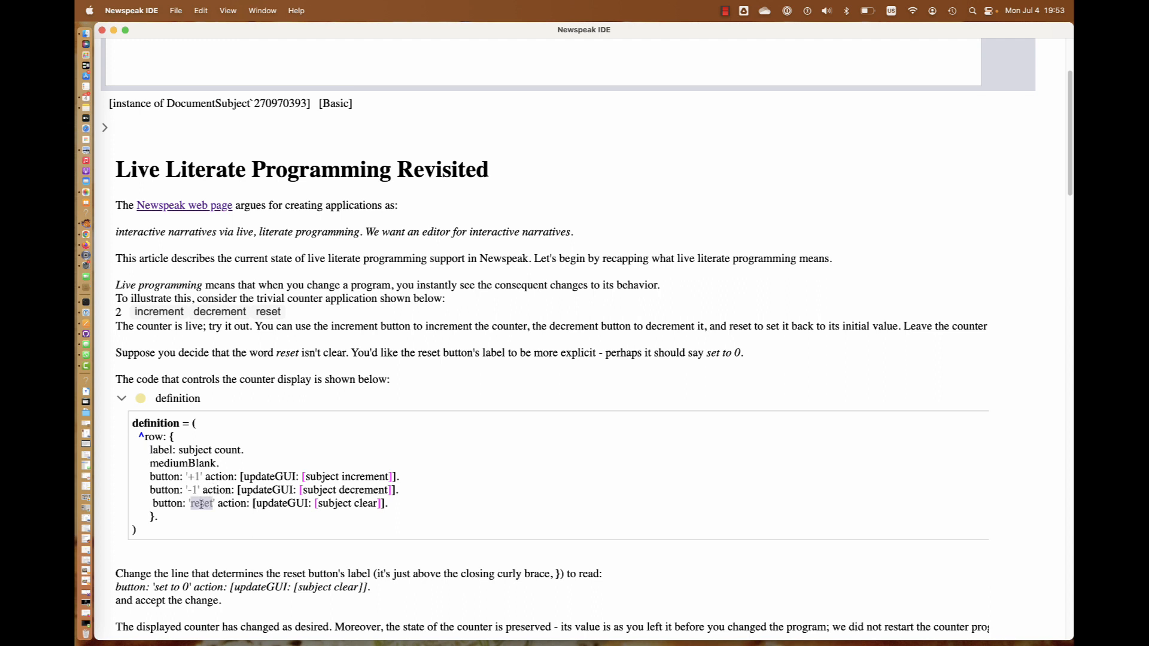
{"action": "type", "text": "set to "}
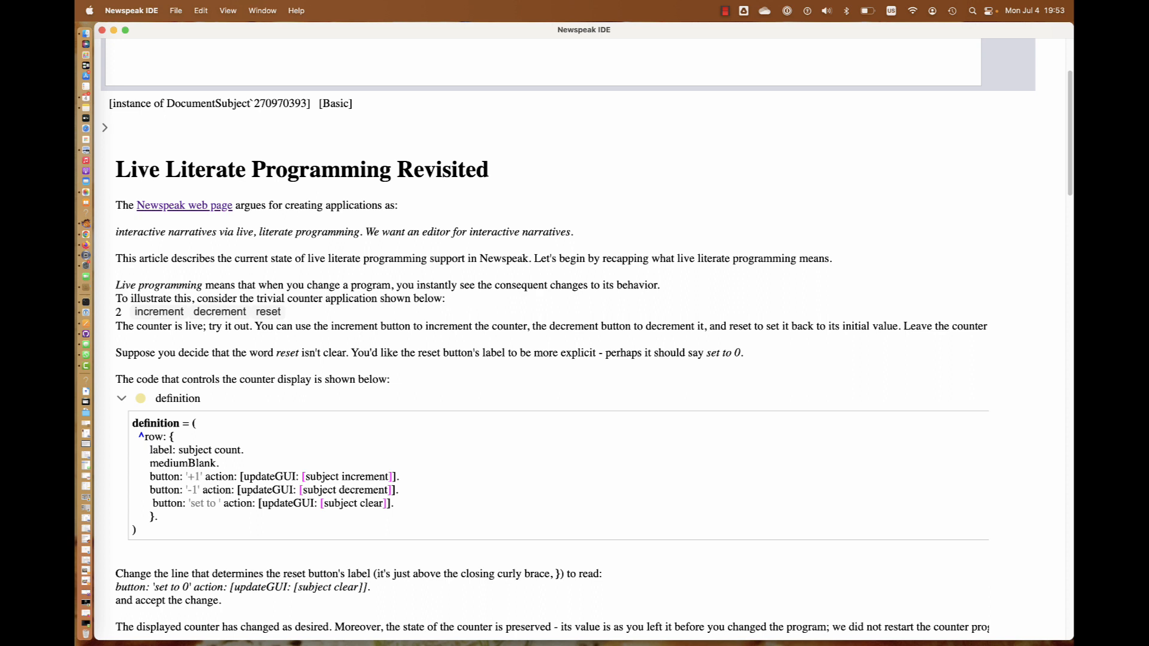
{"action": "type", "text": "0"}
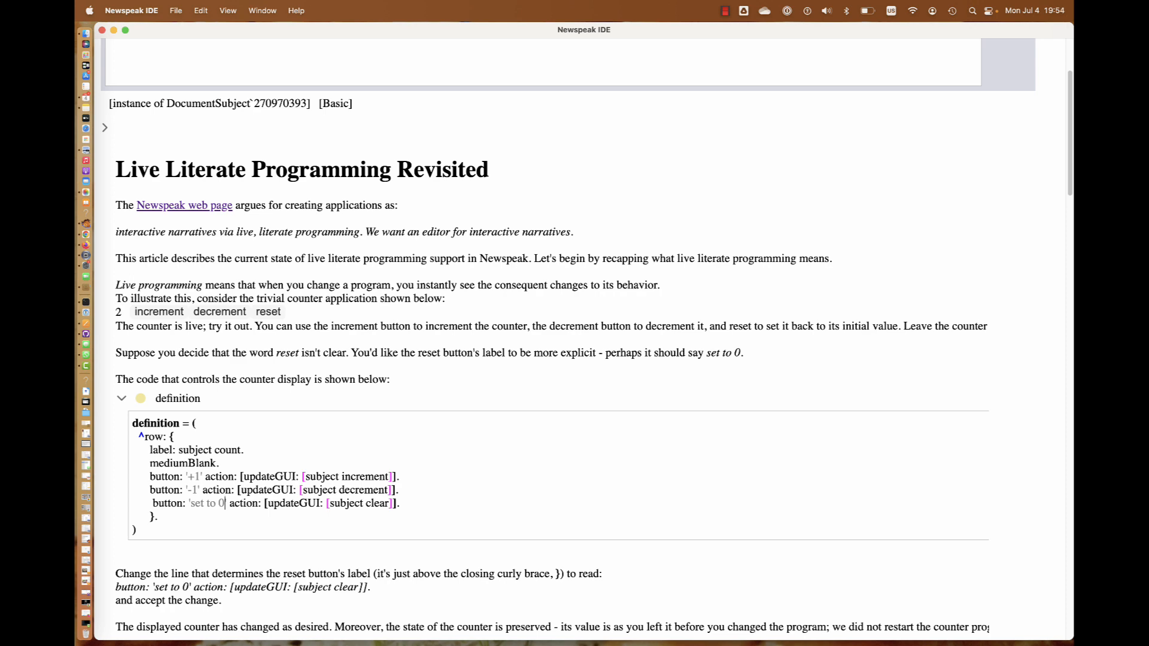
{"action": "scroll", "coordinate": [214, 389], "scroll_direction": "down", "scroll_amount": 10}
{"action": "scroll", "coordinate": [213, 389], "scroll_direction": "up", "scroll_amount": 3}
{"action": "scroll", "coordinate": [214, 389], "scroll_direction": "up", "scroll_amount": 3}
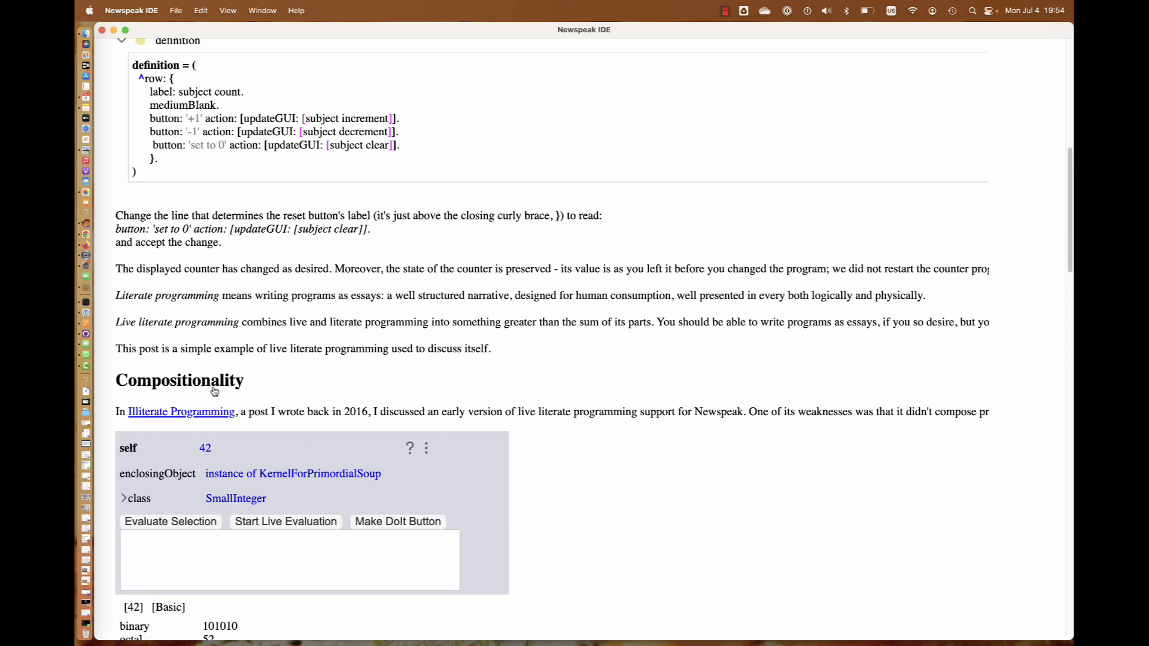
{"action": "scroll", "coordinate": [214, 388], "scroll_direction": "up", "scroll_amount": 5}
{"action": "scroll", "coordinate": [214, 389], "scroll_direction": "up", "scroll_amount": 5}
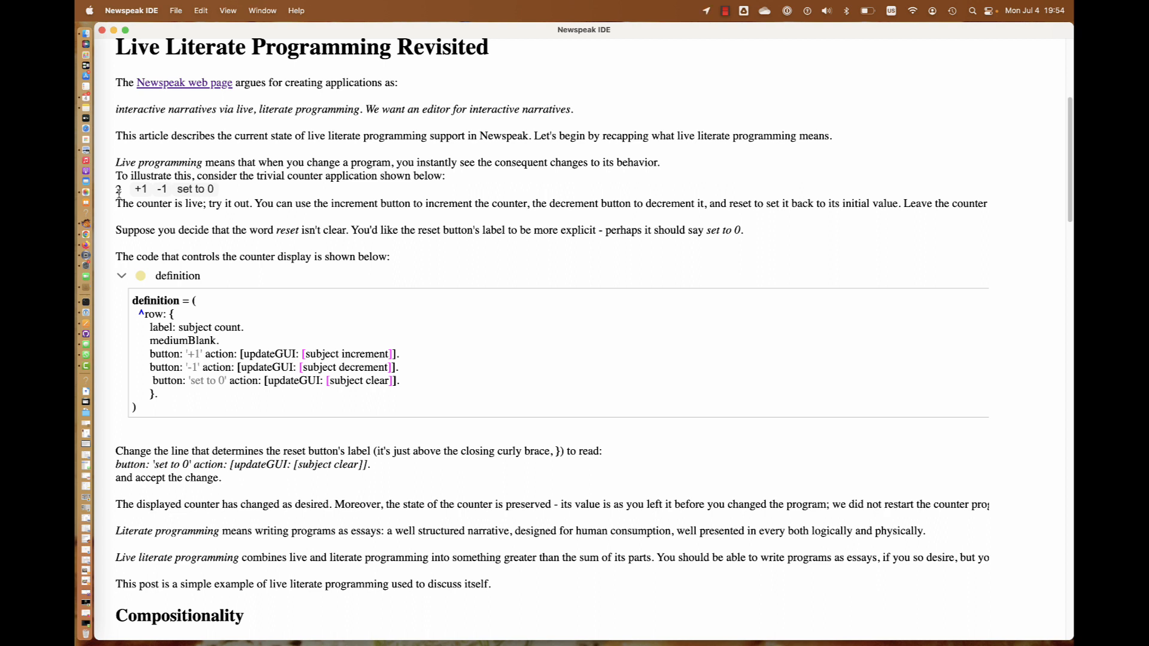
Raise the counter to 3, lower it to -1 with -1, then reset it to 0
{"action": "left_click", "coordinate": [141, 189]}
{"action": "left_click", "coordinate": [163, 191]}
{"action": "left_click", "coordinate": [162, 191]}
{"action": "left_click", "coordinate": [163, 190]}
{"action": "left_click", "coordinate": [191, 190]}
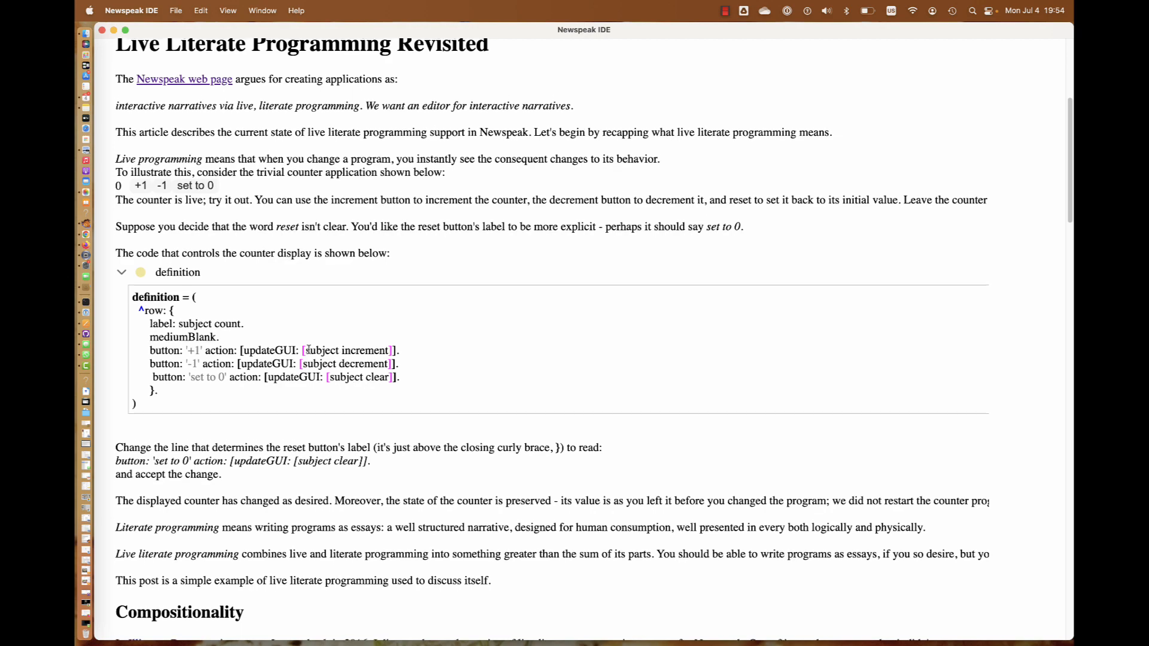
{"action": "scroll", "coordinate": [308, 349], "scroll_direction": "down", "scroll_amount": 3}
{"action": "scroll", "coordinate": [308, 349], "scroll_direction": "down", "scroll_amount": 2}
{"action": "scroll", "coordinate": [308, 350], "scroll_direction": "down", "scroll_amount": 2}
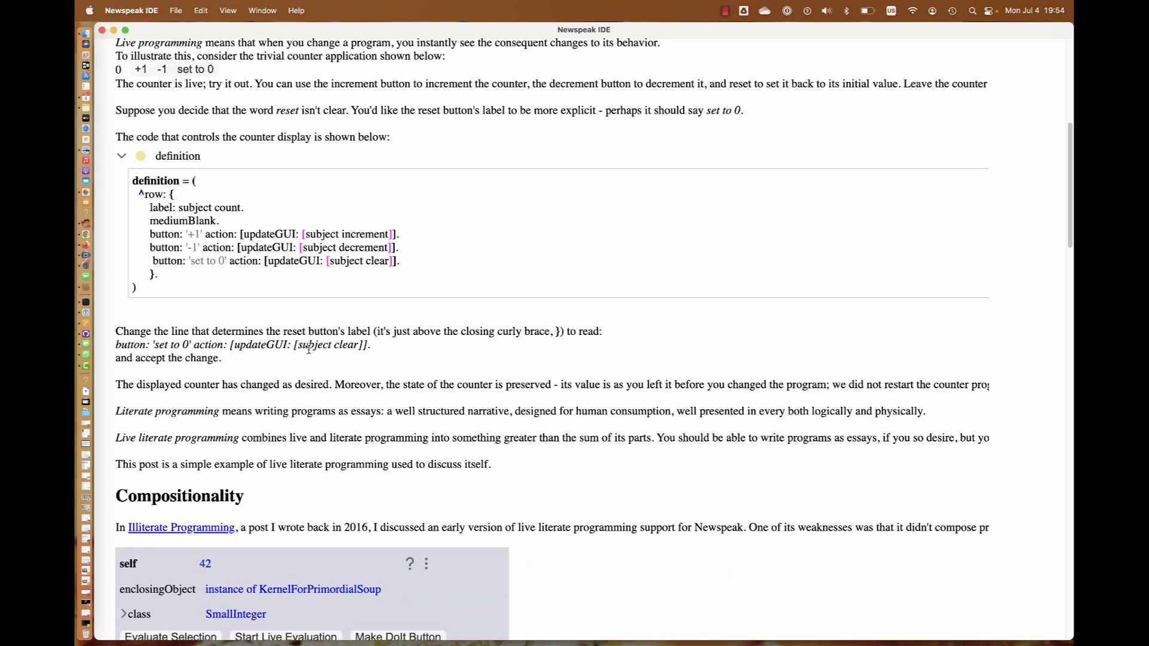
{"action": "scroll", "coordinate": [308, 350], "scroll_direction": "up", "scroll_amount": 1}
{"action": "scroll", "coordinate": [308, 350], "scroll_direction": "down", "scroll_amount": 3}
{"action": "scroll", "coordinate": [308, 349], "scroll_direction": "down", "scroll_amount": 3}
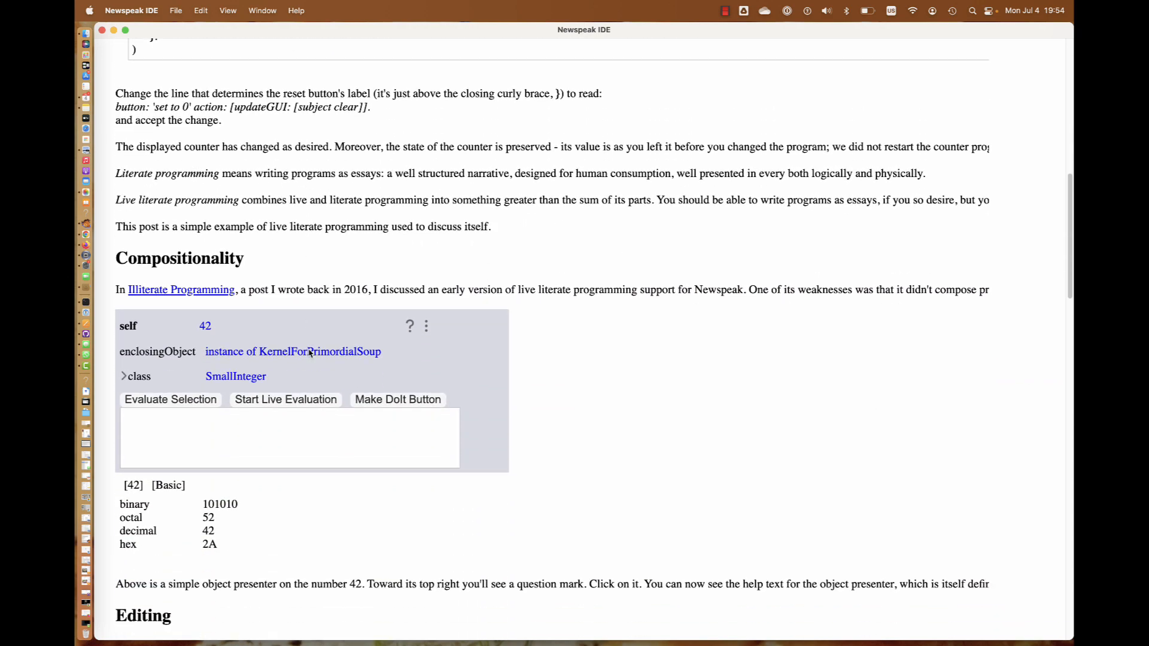
{"action": "scroll", "coordinate": [308, 350], "scroll_direction": "down", "scroll_amount": 3}
{"action": "scroll", "coordinate": [310, 354], "scroll_direction": "down", "scroll_amount": 3}
{"action": "scroll", "coordinate": [310, 355], "scroll_direction": "down", "scroll_amount": 3}
{"action": "scroll", "coordinate": [310, 354], "scroll_direction": "down", "scroll_amount": 1}
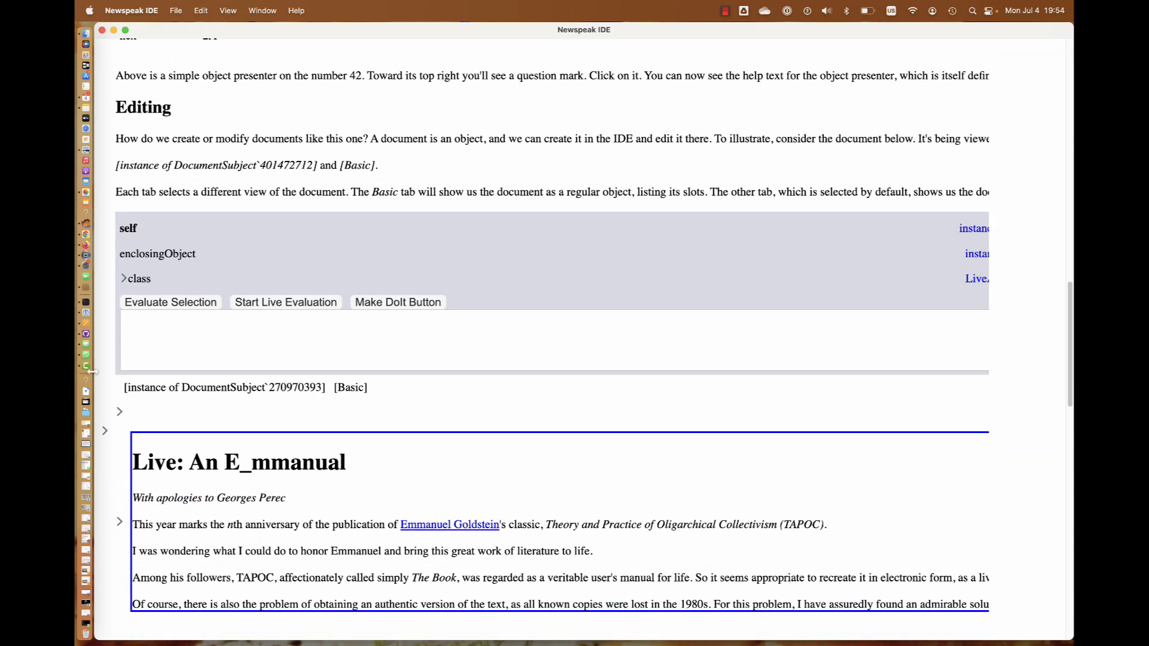
Reveal the HTML source and select the ampleforth div lines for counter and counterDefinition
{"action": "left_click", "coordinate": [104, 432]}
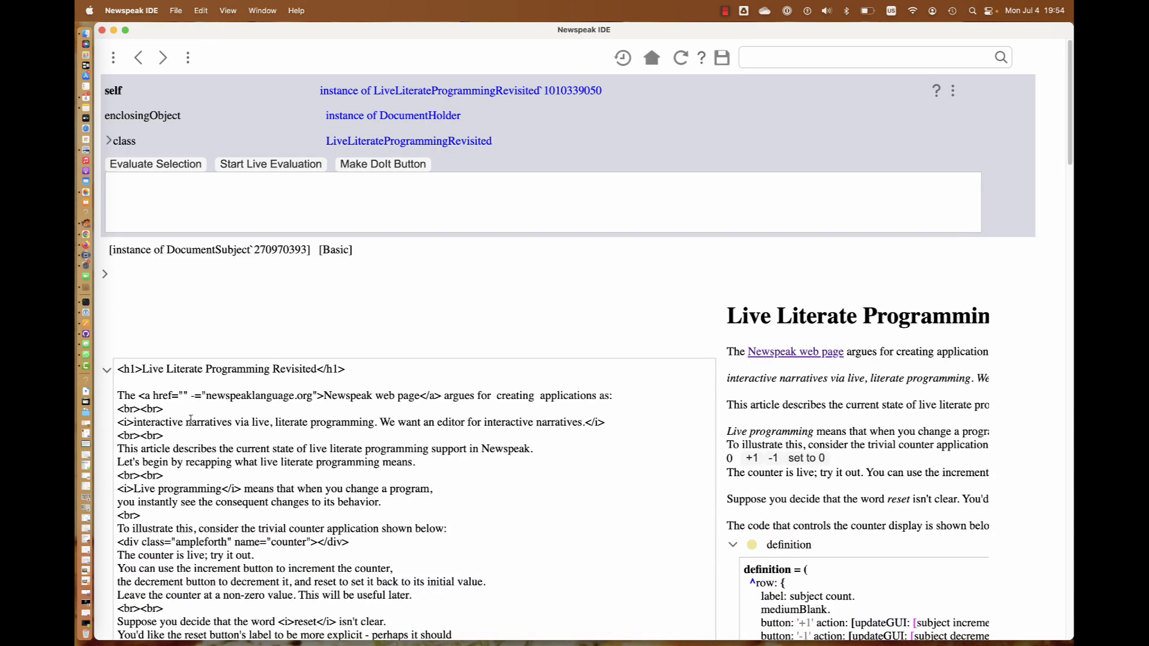
{"action": "scroll", "coordinate": [204, 428], "scroll_direction": "down", "scroll_amount": 3}
{"action": "scroll", "coordinate": [205, 428], "scroll_direction": "down", "scroll_amount": 3}
{"action": "scroll", "coordinate": [205, 428], "scroll_direction": "down", "scroll_amount": 2}
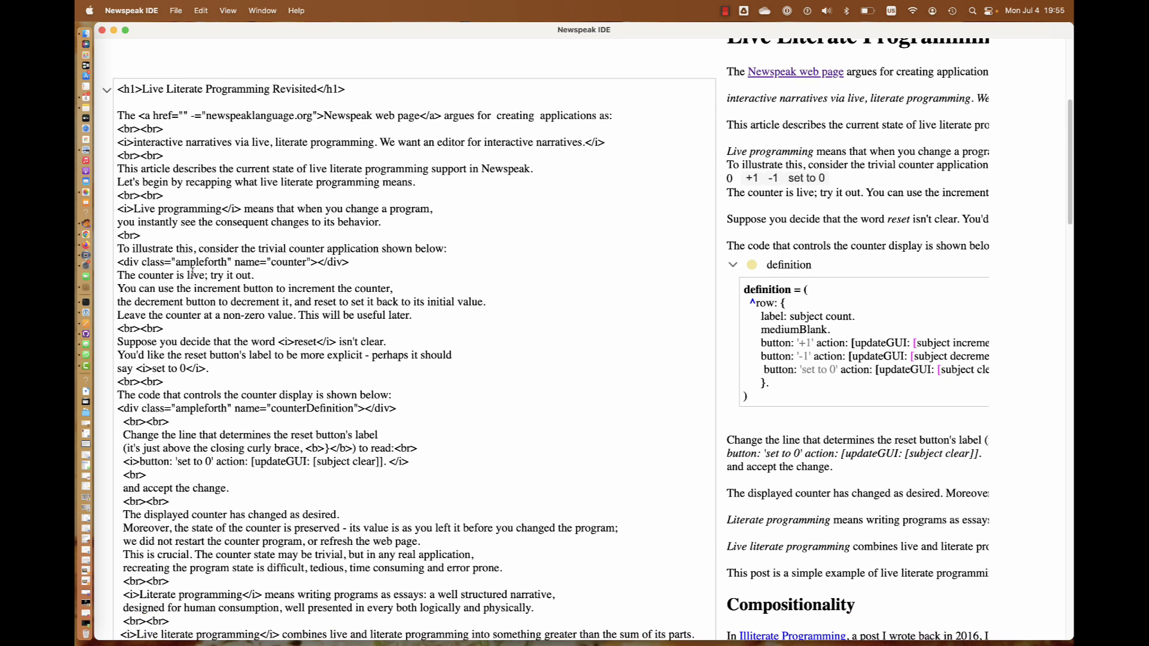
{"action": "double_click", "coordinate": [294, 263]}
{"action": "mouse_move", "coordinate": [118, 262]}
{"action": "left_mouse_down"}
{"action": "mouse_move", "coordinate": [208, 274]}
{"action": "mouse_move", "coordinate": [351, 263]}
{"action": "left_mouse_up"}
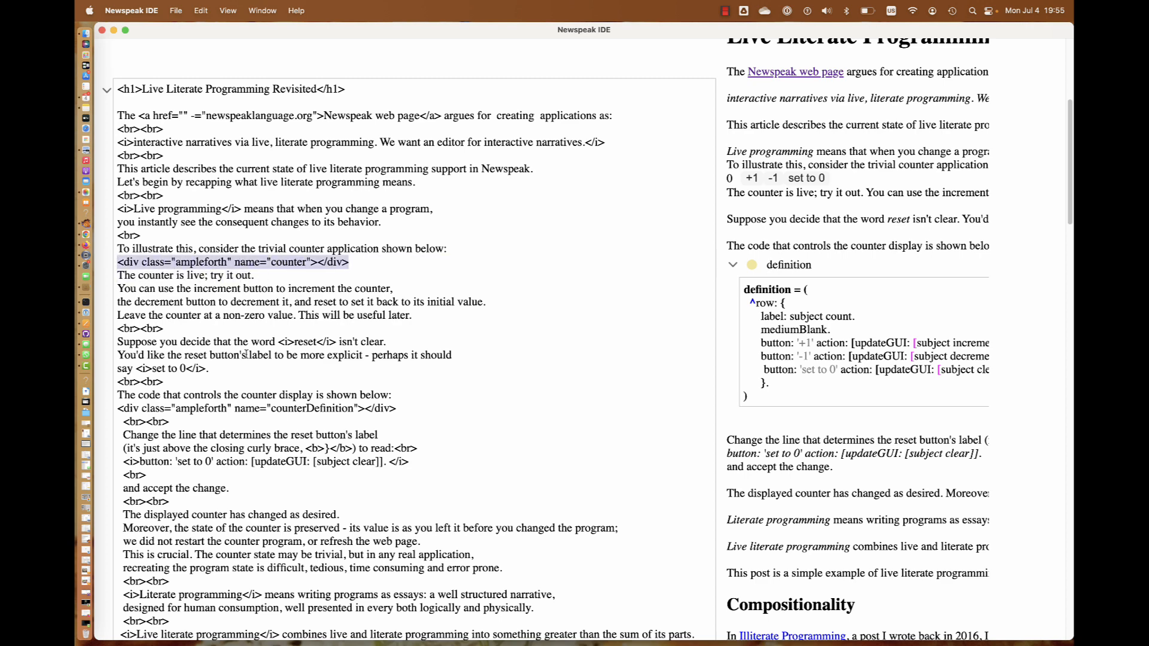
{"action": "left_click", "coordinate": [117, 409]}
{"action": "left_click_drag", "start_coordinate": [118, 408], "coordinate": [397, 408]}
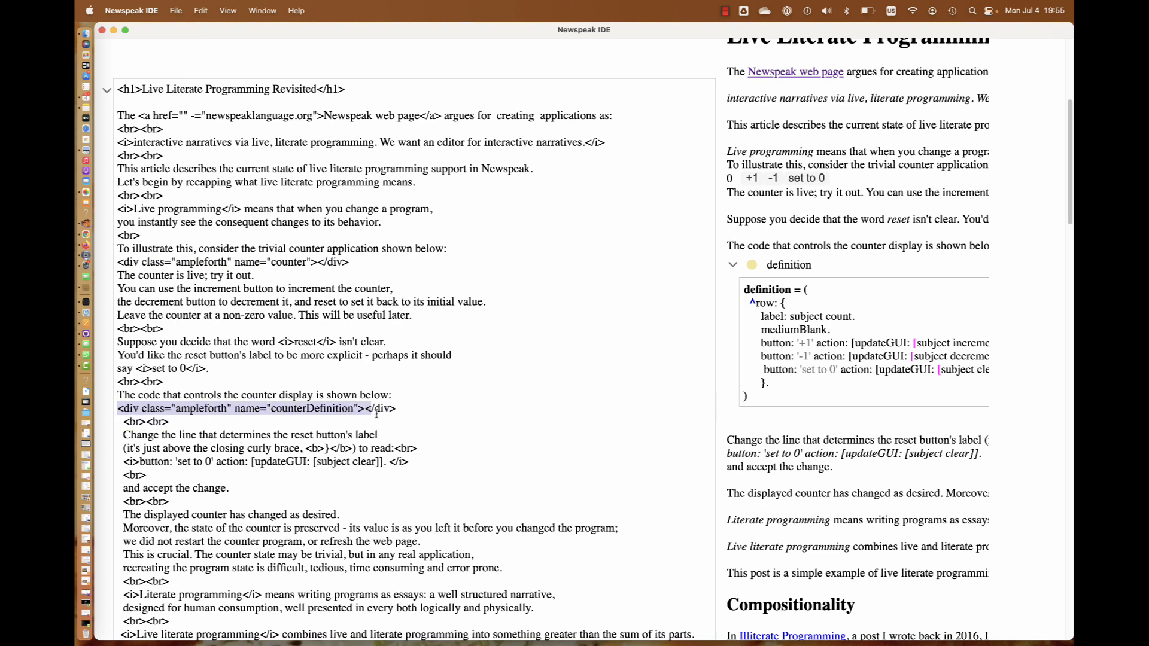
{"action": "scroll", "coordinate": [542, 306], "scroll_direction": "up", "scroll_amount": 8}
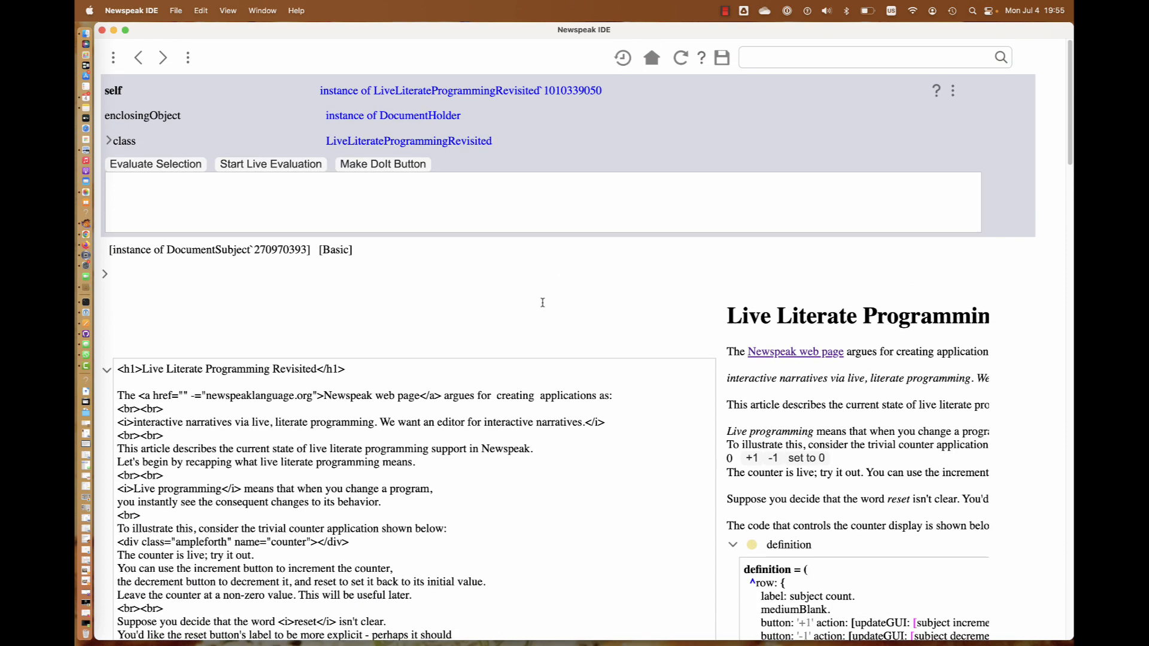
Expand the document's class and peek at the counter and counterDefinition method sources
{"action": "left_click", "coordinate": [109, 141]}
{"action": "scroll", "coordinate": [220, 337], "scroll_direction": "down", "scroll_amount": 3}
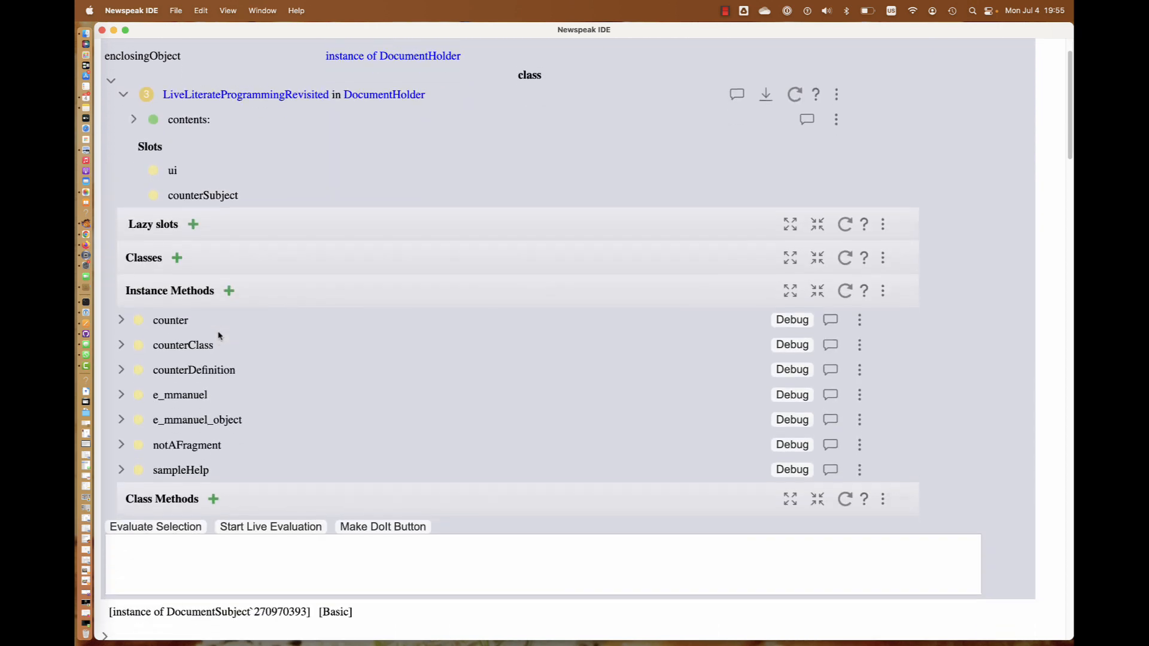
{"action": "left_click", "coordinate": [174, 267]}
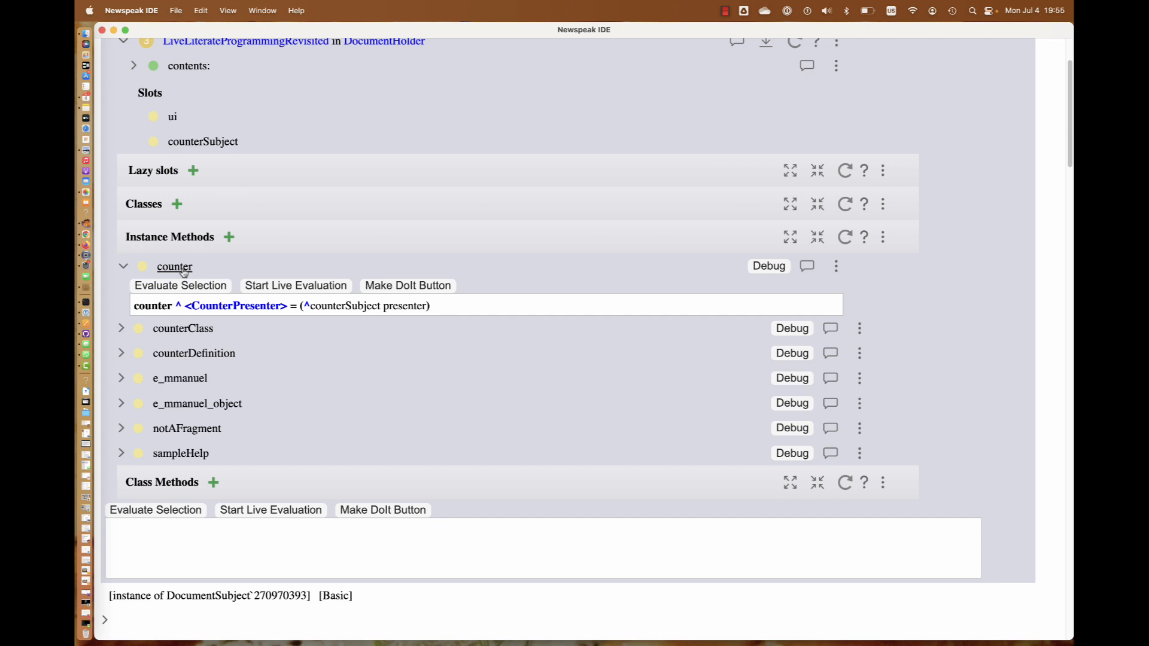
{"action": "left_click", "coordinate": [175, 267]}
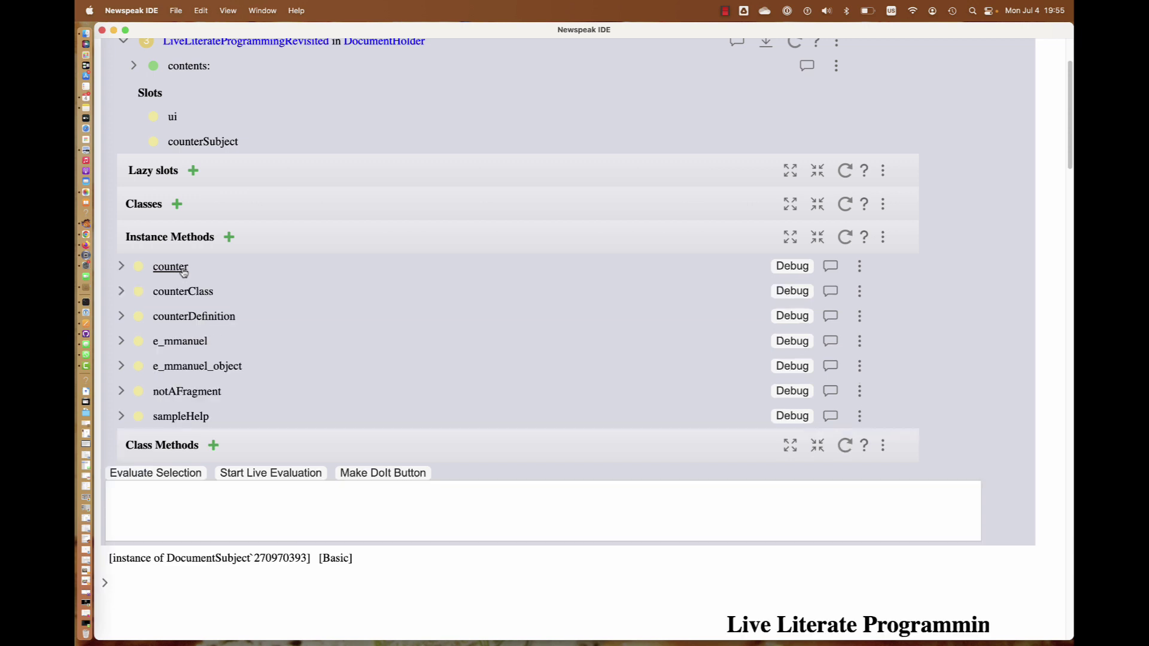
{"action": "left_click", "coordinate": [193, 316]}
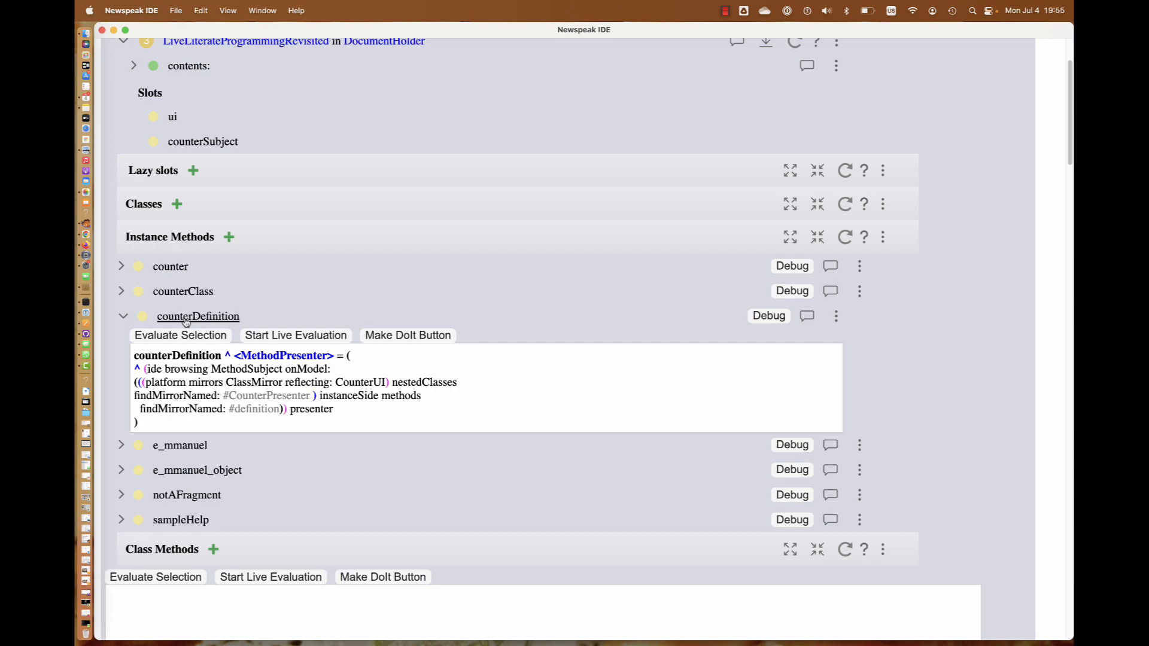
{"action": "left_click", "coordinate": [187, 316]}
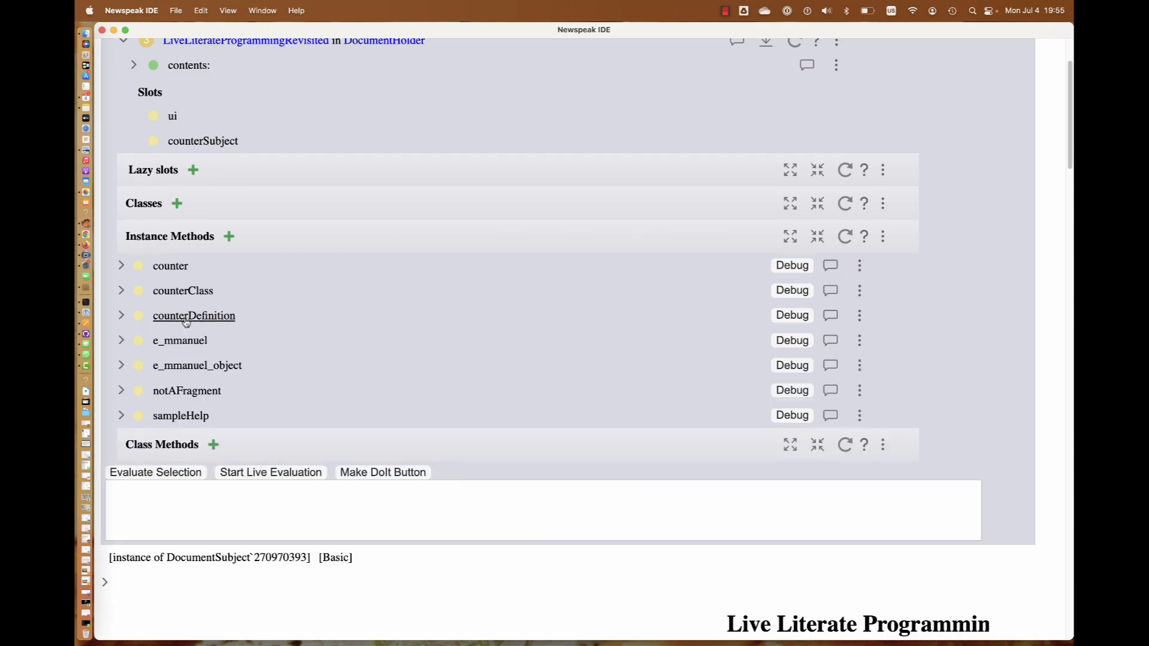
{"action": "scroll", "coordinate": [186, 321], "scroll_direction": "down", "scroll_amount": 10}
{"action": "scroll", "coordinate": [185, 320], "scroll_direction": "up", "scroll_amount": 8}
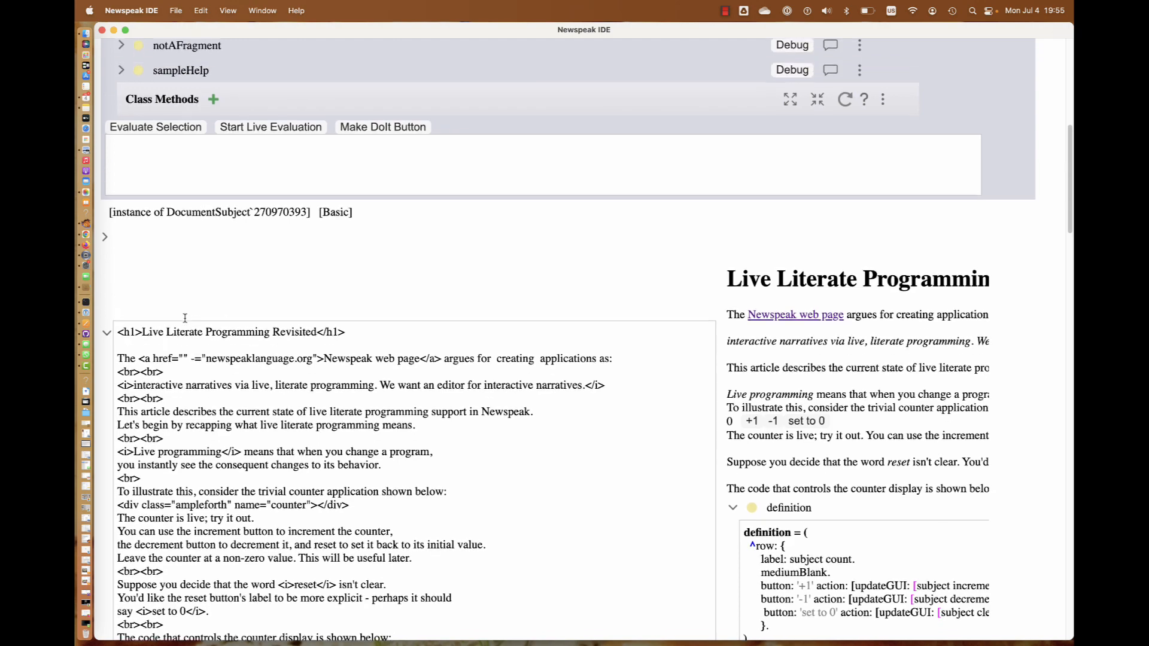
{"action": "scroll", "coordinate": [186, 323], "scroll_direction": "up", "scroll_amount": 3}
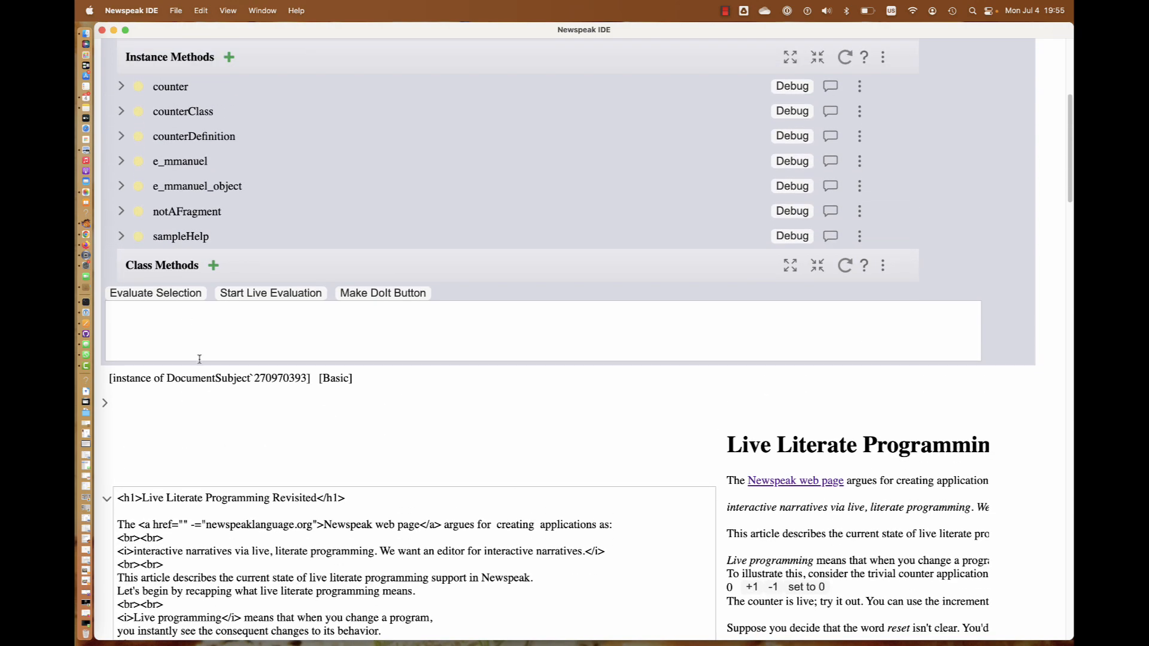
{"action": "scroll", "coordinate": [199, 360], "scroll_direction": "down", "scroll_amount": 5}
{"action": "scroll", "coordinate": [200, 360], "scroll_direction": "down", "scroll_amount": 1}
{"action": "scroll", "coordinate": [200, 359], "scroll_direction": "up", "scroll_amount": 5}
{"action": "scroll", "coordinate": [199, 360], "scroll_direction": "up", "scroll_amount": 4}
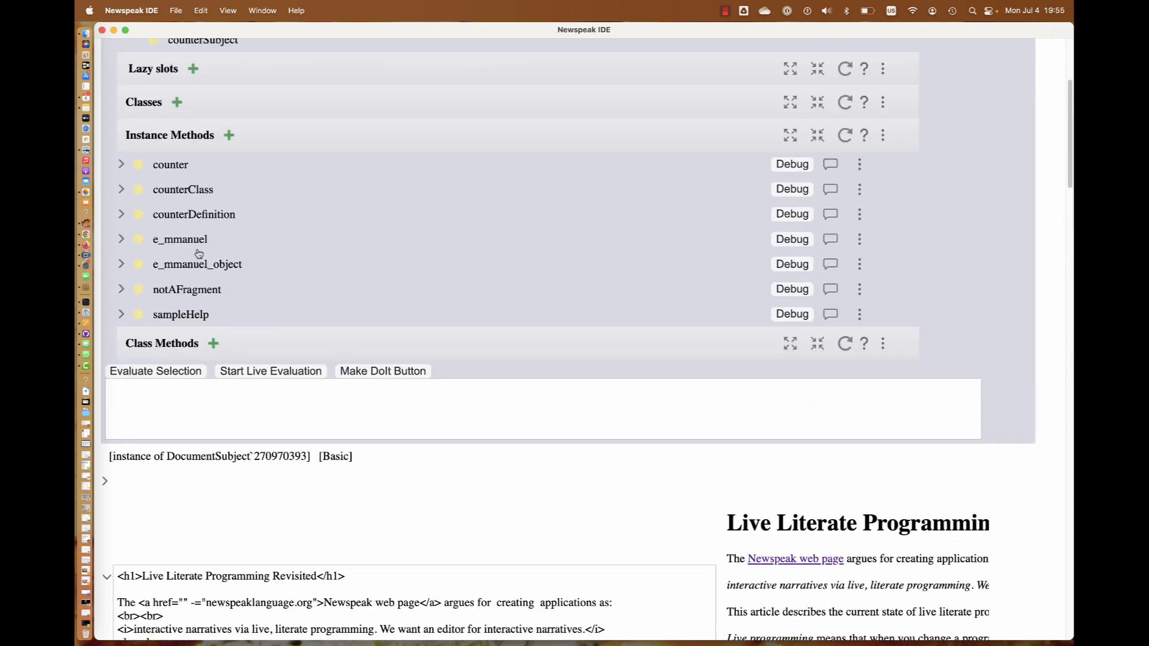
{"action": "scroll", "coordinate": [200, 265], "scroll_direction": "up", "scroll_amount": 3}
{"action": "scroll", "coordinate": [199, 265], "scroll_direction": "up", "scroll_amount": 3}
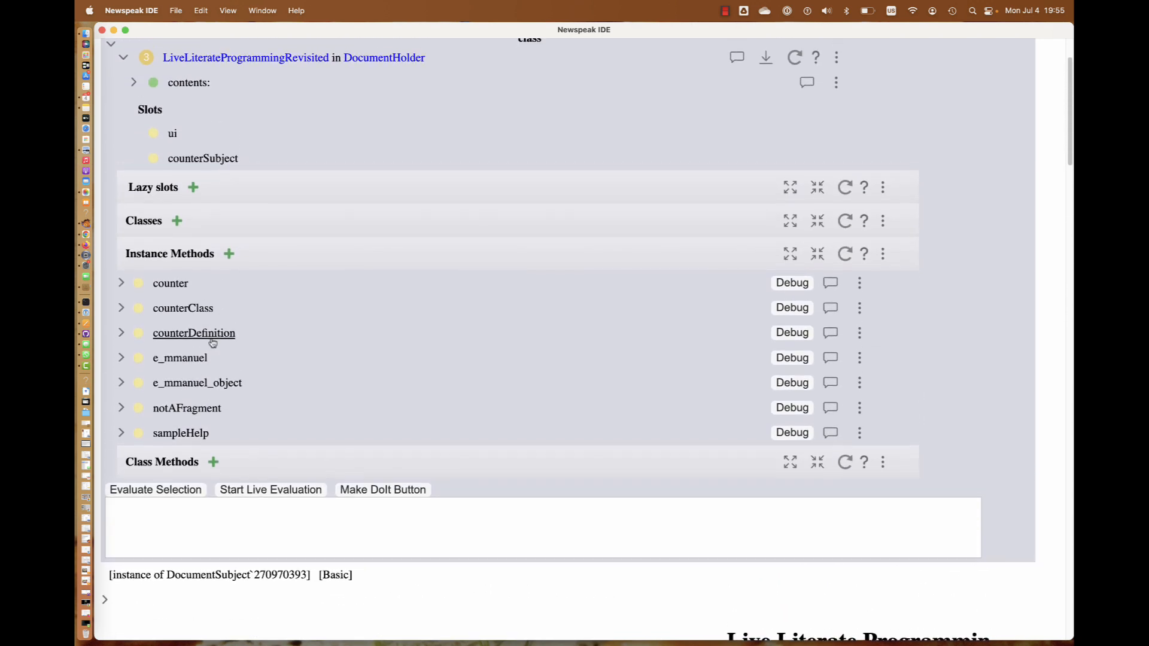
{"action": "scroll", "coordinate": [213, 342], "scroll_direction": "up", "scroll_amount": 1}
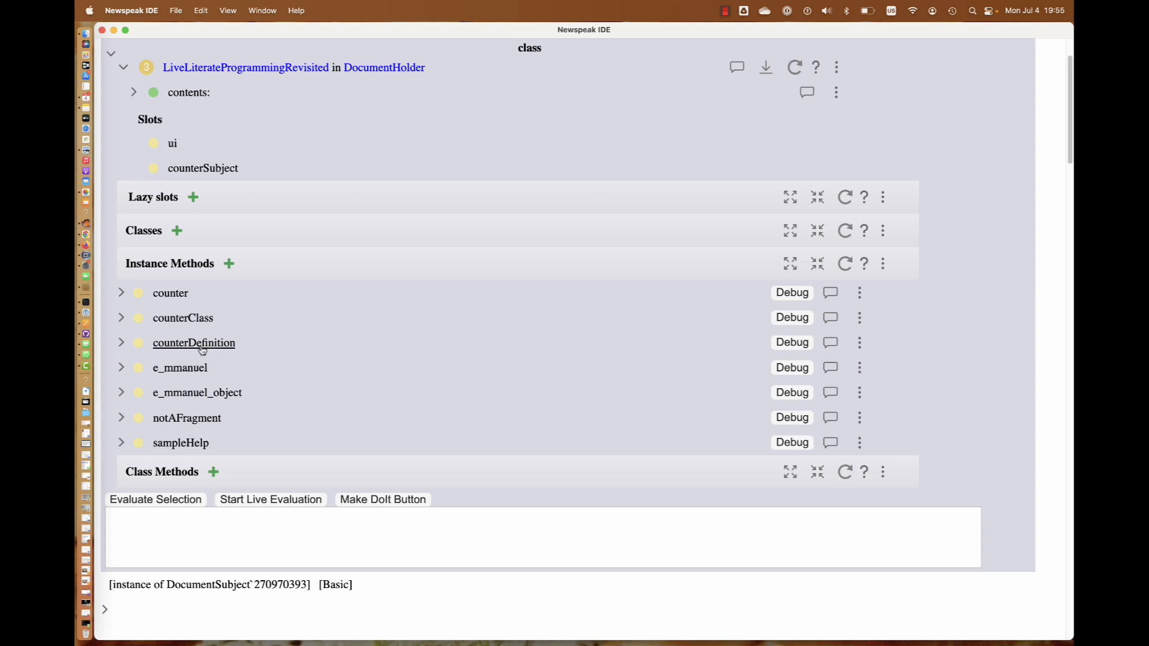
Reopen counterDefinition and evaluate its platform mirrors ClassMirror expression, getting a ClassMirror
{"action": "left_click", "coordinate": [202, 344]}
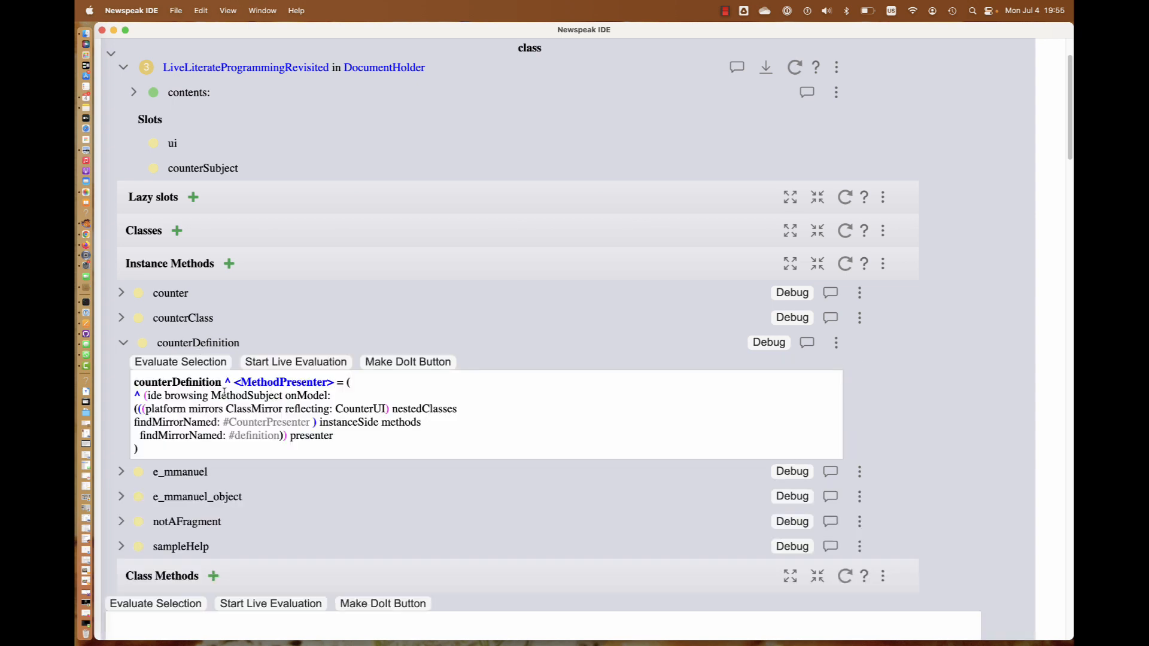
{"action": "left_click", "coordinate": [141, 397]}
{"action": "left_click_drag", "start_coordinate": [145, 409], "coordinate": [282, 410]}
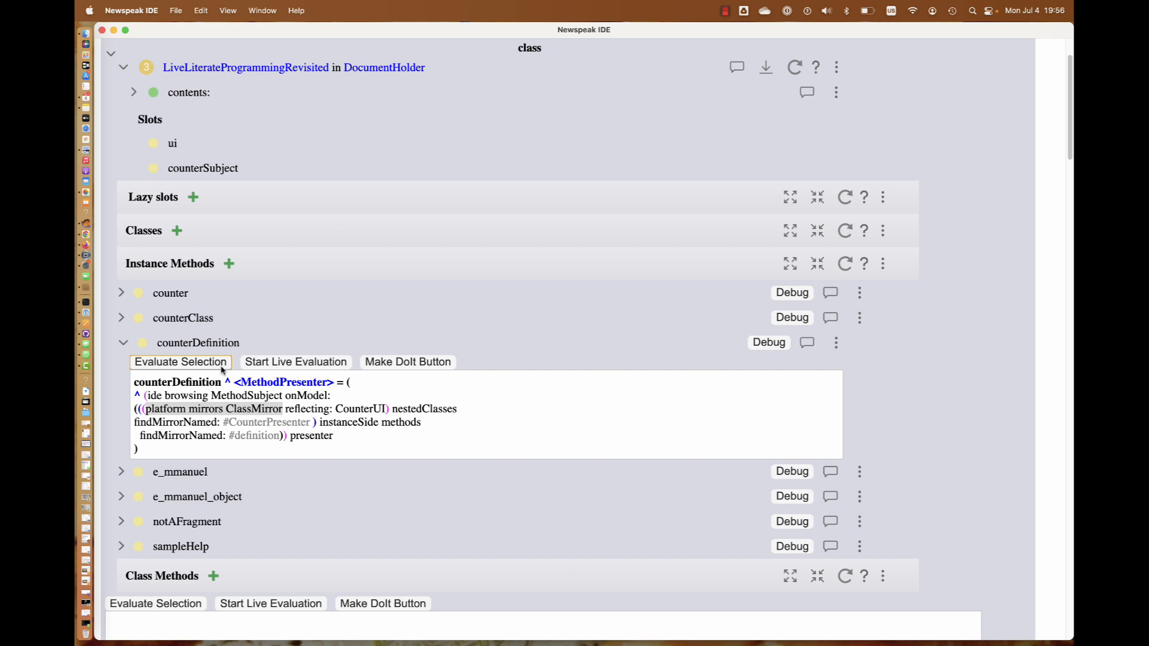
{"action": "left_click", "coordinate": [181, 362]}
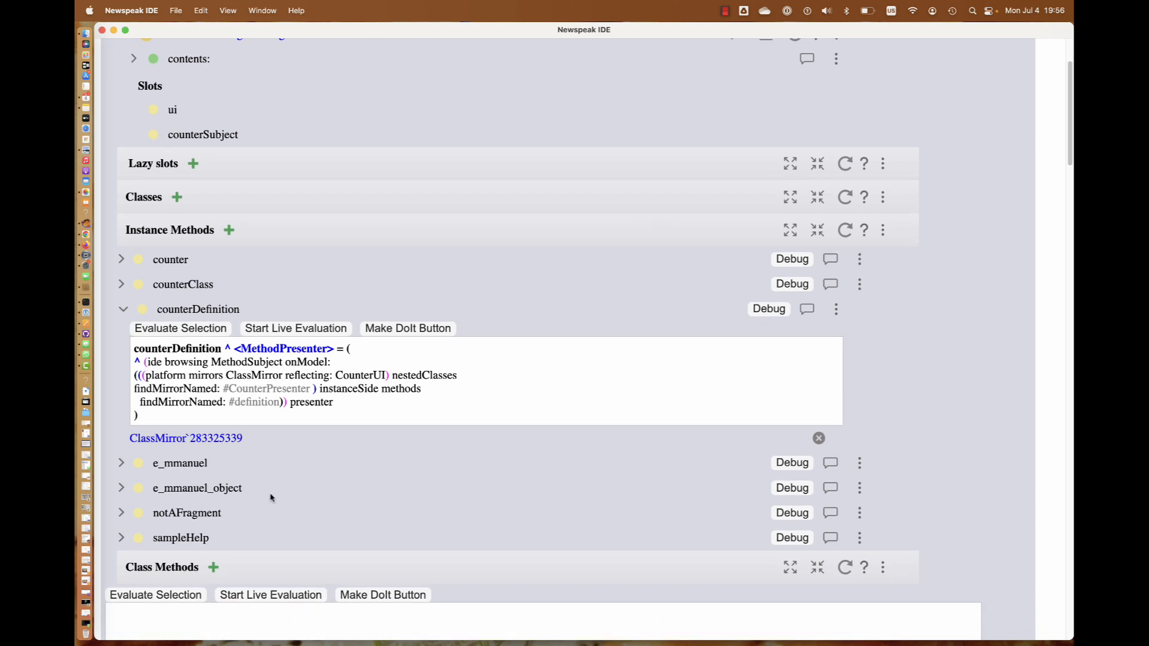
{"action": "scroll", "coordinate": [272, 497], "scroll_direction": "down", "scroll_amount": 5}
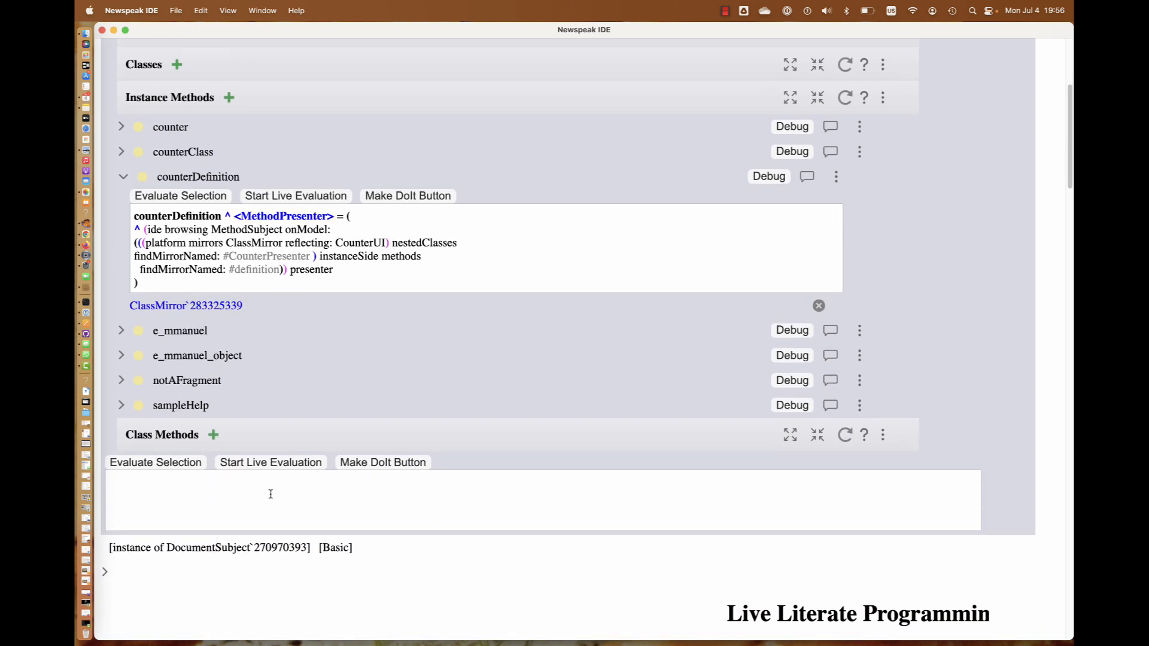
{"action": "scroll", "coordinate": [271, 493], "scroll_direction": "down", "scroll_amount": 10}
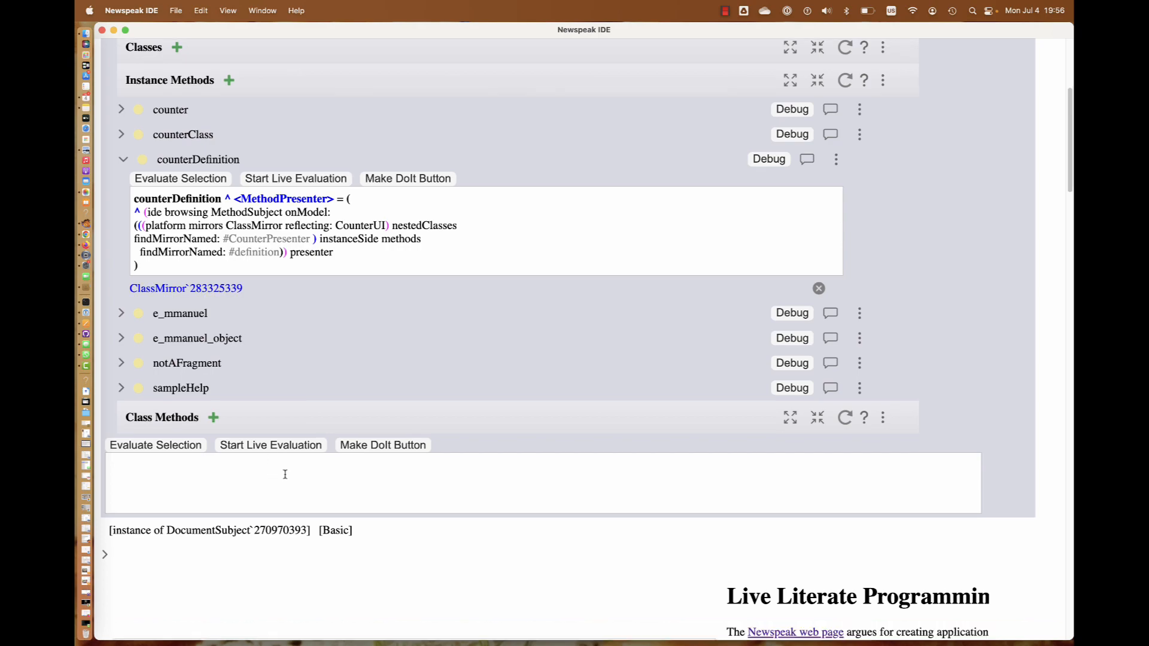
{"action": "scroll", "coordinate": [286, 479], "scroll_direction": "down", "scroll_amount": 4}
{"action": "scroll", "coordinate": [261, 449], "scroll_direction": "down", "scroll_amount": 4}
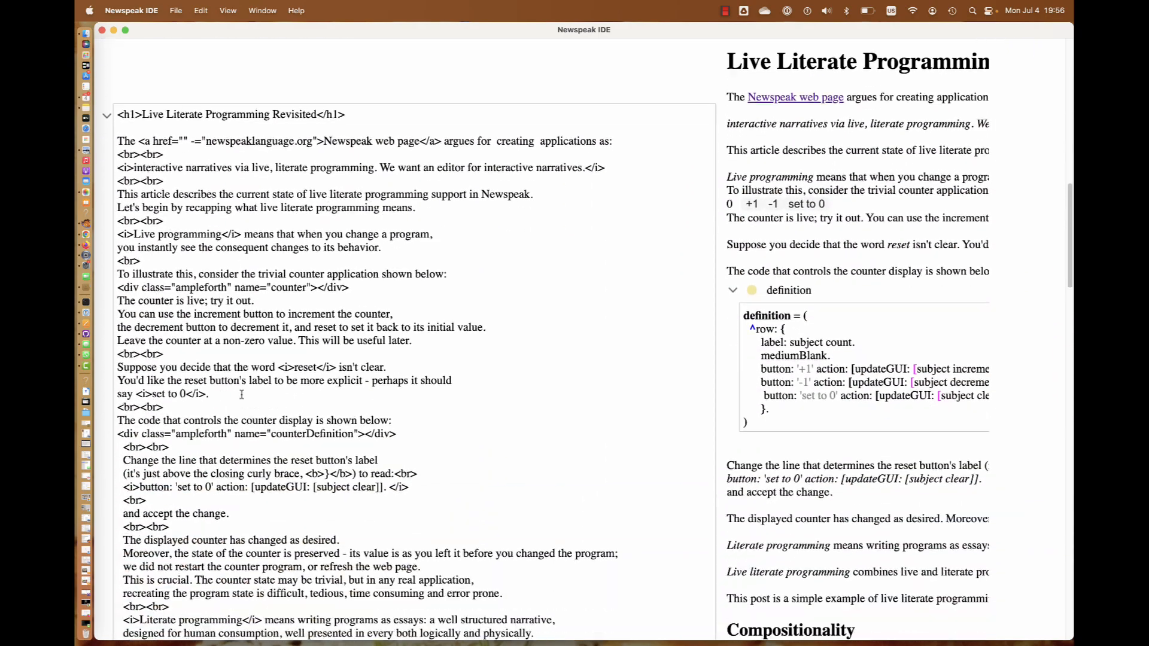
{"action": "scroll", "coordinate": [252, 422], "scroll_direction": "down", "scroll_amount": 4}
{"action": "scroll", "coordinate": [242, 395], "scroll_direction": "down", "scroll_amount": 3}
{"action": "scroll", "coordinate": [241, 395], "scroll_direction": "up", "scroll_amount": 2}
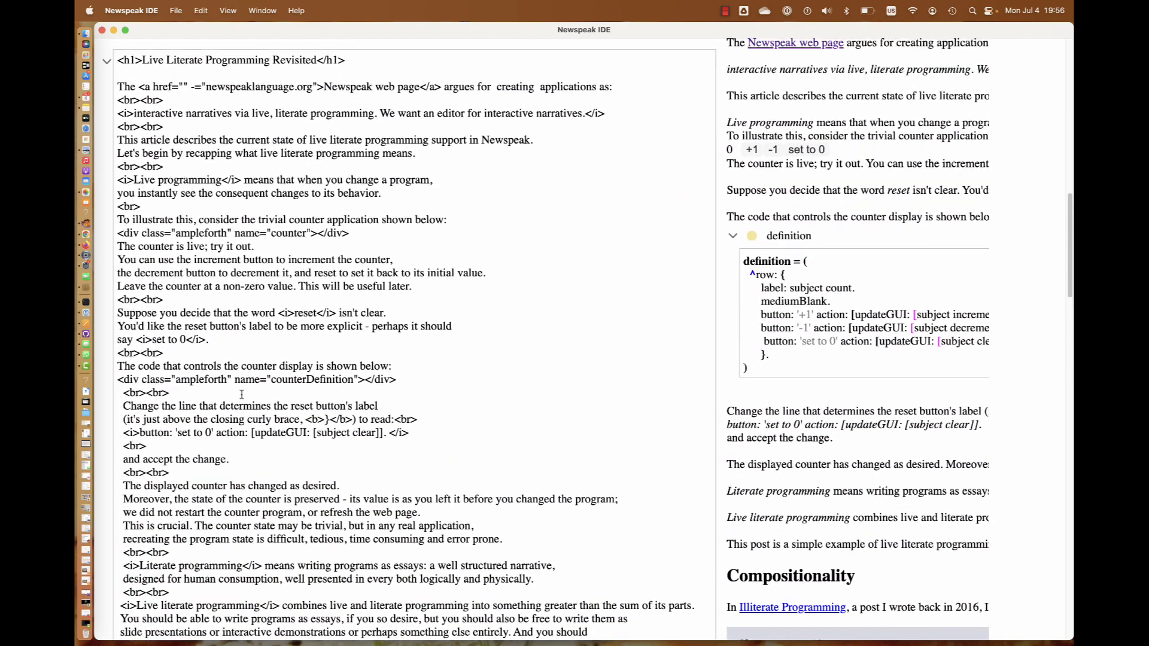
{"action": "scroll", "coordinate": [241, 395], "scroll_direction": "down", "scroll_amount": 3}
{"action": "scroll", "coordinate": [241, 395], "scroll_direction": "down", "scroll_amount": 3}
{"action": "scroll", "coordinate": [241, 395], "scroll_direction": "up", "scroll_amount": 5}
{"action": "scroll", "coordinate": [242, 395], "scroll_direction": "up", "scroll_amount": 5}
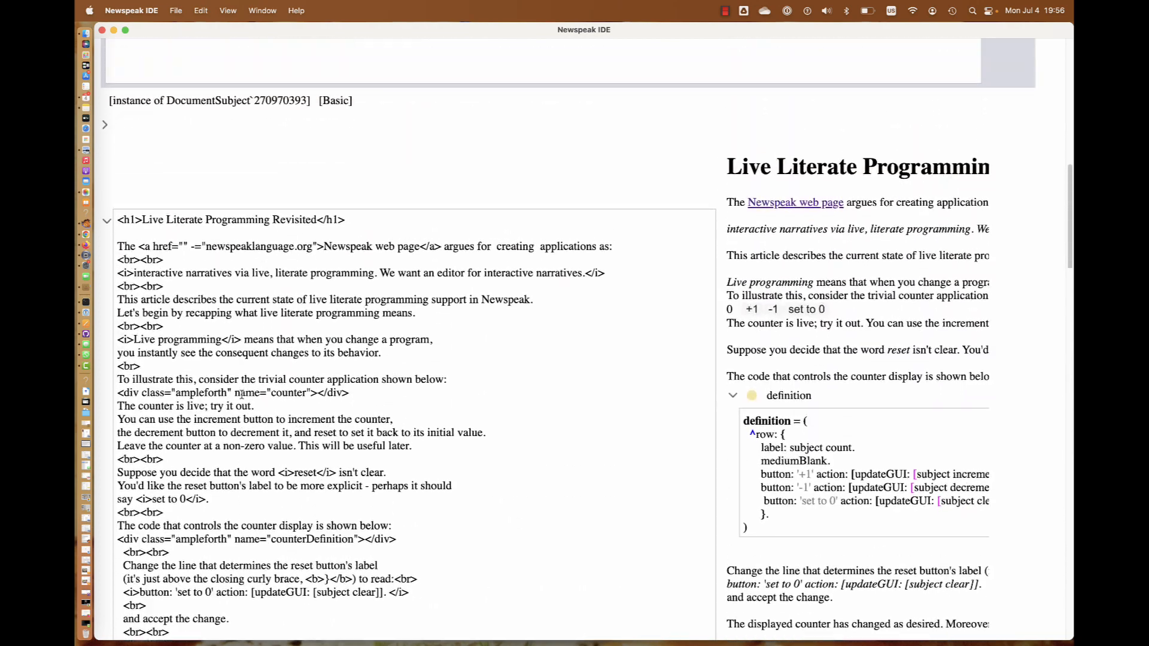
{"action": "scroll", "coordinate": [242, 395], "scroll_direction": "up", "scroll_amount": 2}
Collapse the Revisited document's HTML source editor
{"action": "left_click", "coordinate": [106, 249]}
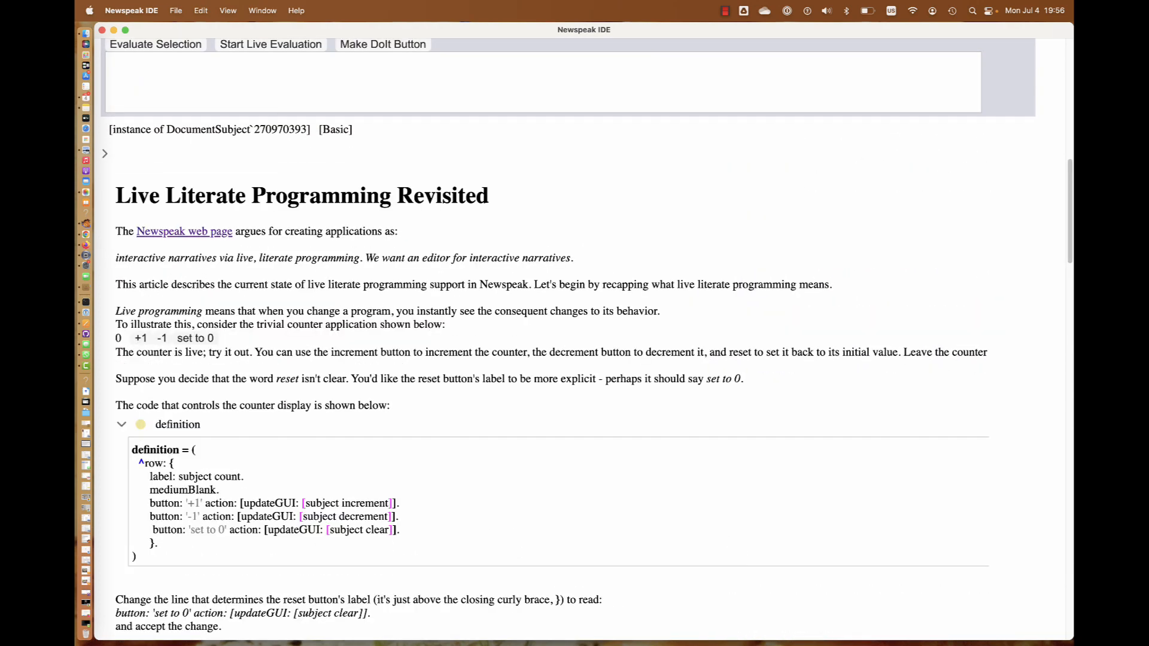
{"action": "scroll", "coordinate": [249, 407], "scroll_direction": "down", "scroll_amount": 5}
{"action": "scroll", "coordinate": [249, 407], "scroll_direction": "down", "scroll_amount": 4}
{"action": "scroll", "coordinate": [249, 407], "scroll_direction": "down", "scroll_amount": 5}
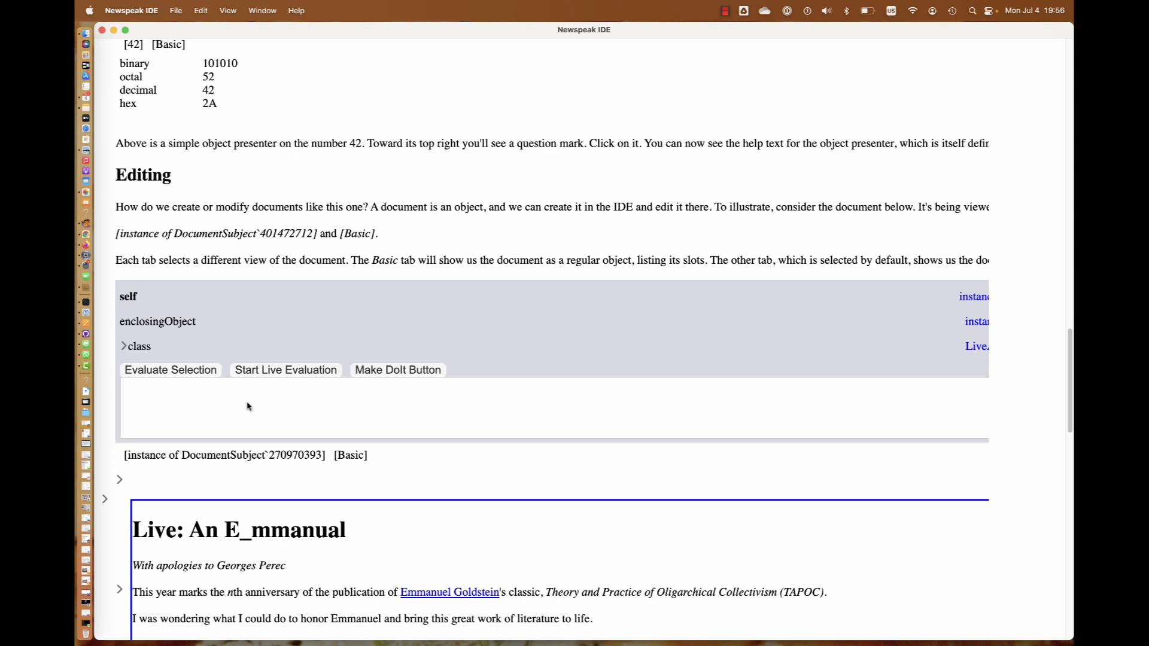
{"action": "scroll", "coordinate": [249, 407], "scroll_direction": "down", "scroll_amount": 3}
{"action": "scroll", "coordinate": [249, 406], "scroll_direction": "down", "scroll_amount": 4}
{"action": "scroll", "coordinate": [249, 406], "scroll_direction": "down", "scroll_amount": 3}
{"action": "scroll", "coordinate": [248, 407], "scroll_direction": "down", "scroll_amount": 1}
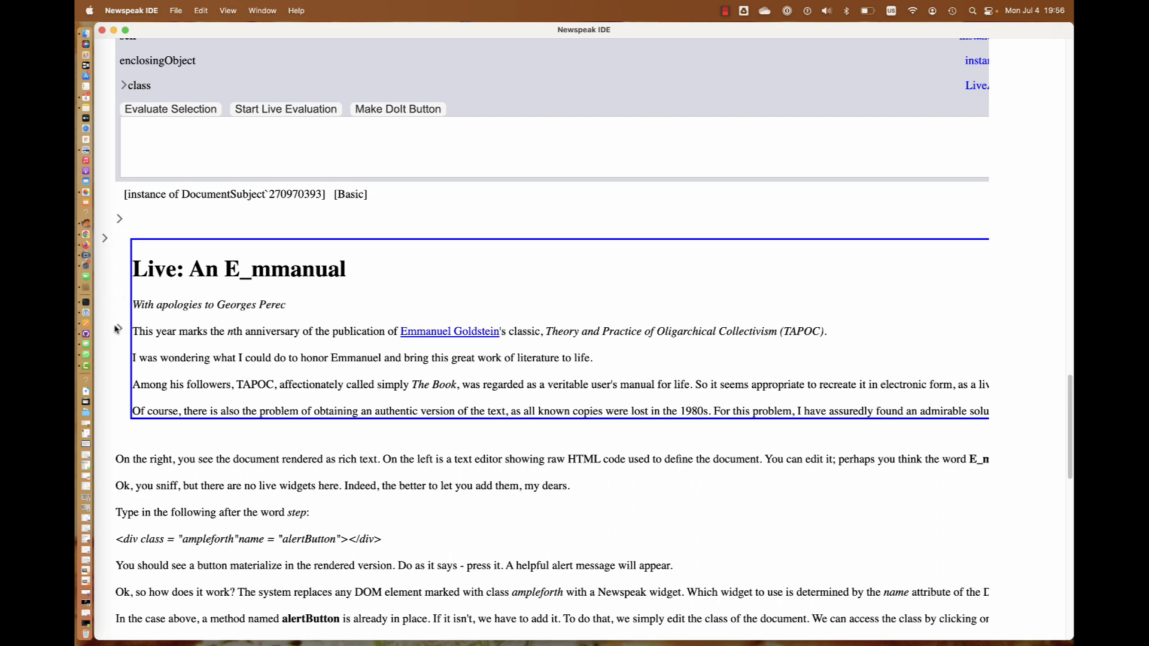
Toggle the nested E_mmanual document's raw HTML source open beside its rendering
{"action": "left_click", "coordinate": [119, 331]}
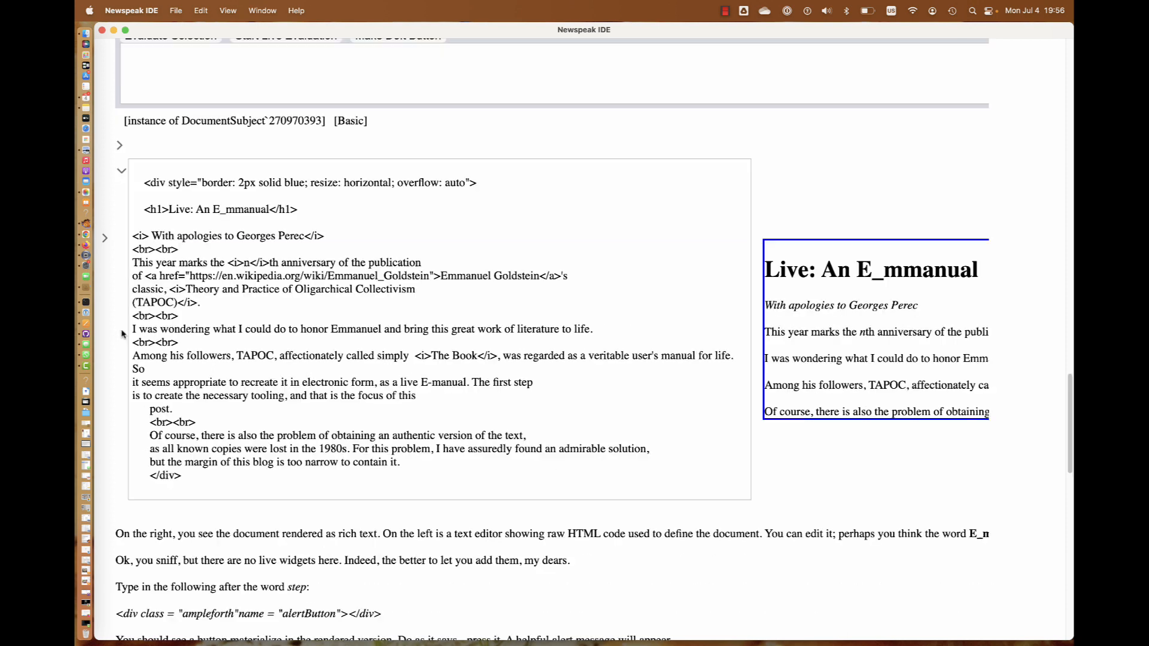
{"action": "scroll", "coordinate": [182, 356], "scroll_direction": "up", "scroll_amount": 1}
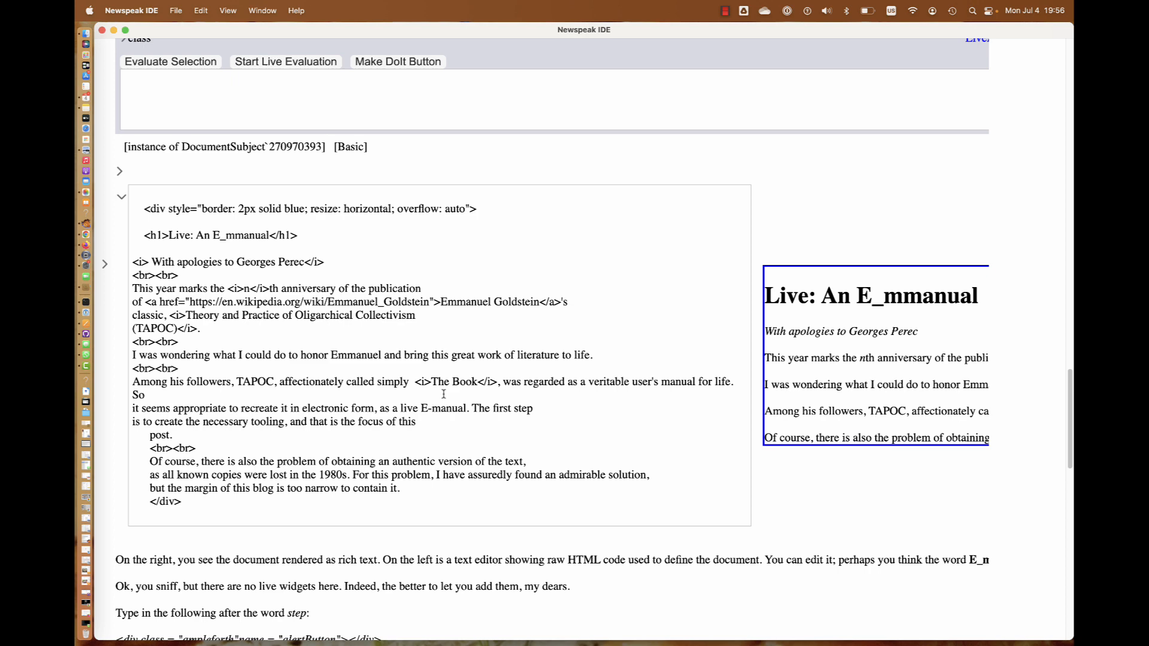
{"action": "left_click", "coordinate": [121, 197]}
{"action": "scroll", "coordinate": [253, 382], "scroll_direction": "down", "scroll_amount": 1}
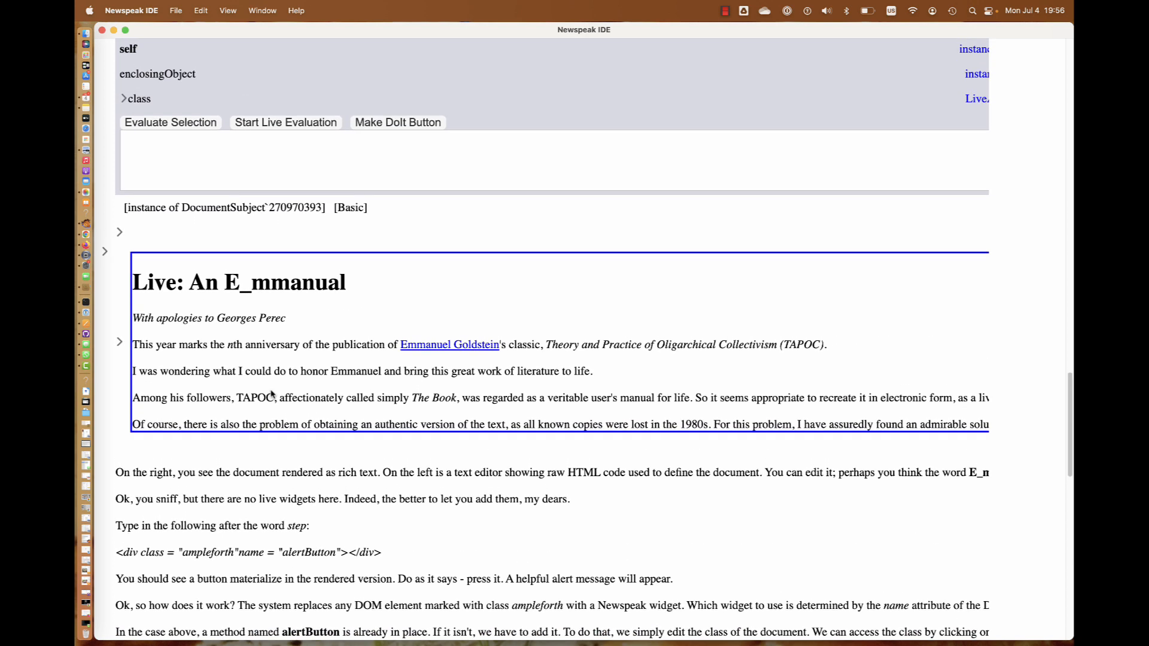
{"action": "left_click", "coordinate": [120, 342]}
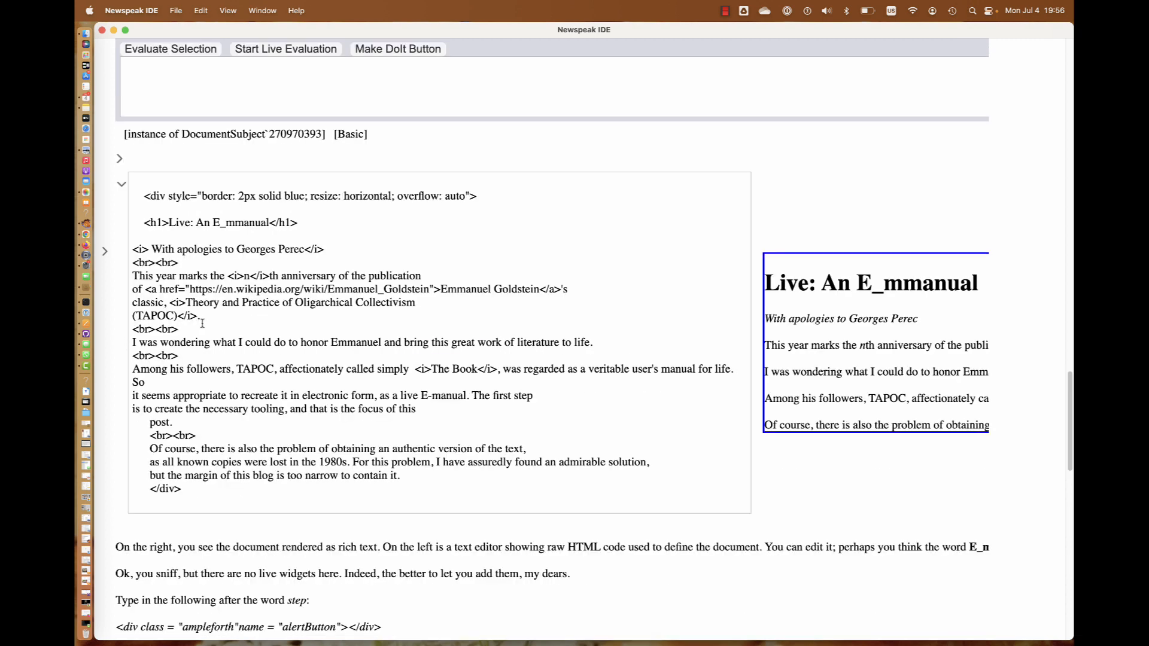
{"action": "scroll", "coordinate": [199, 323], "scroll_direction": "up", "scroll_amount": 1}
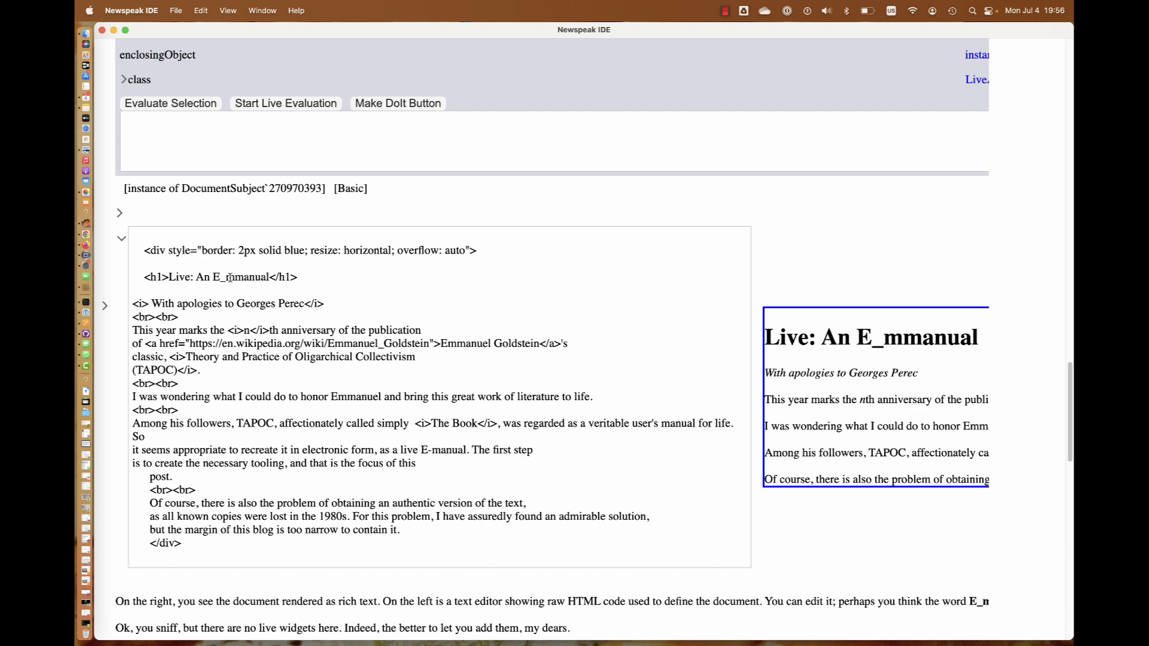
Edit the h1 heading in the HTML so it reads 'Live: An E_manual'
{"action": "key", "text": "BackSpace"}
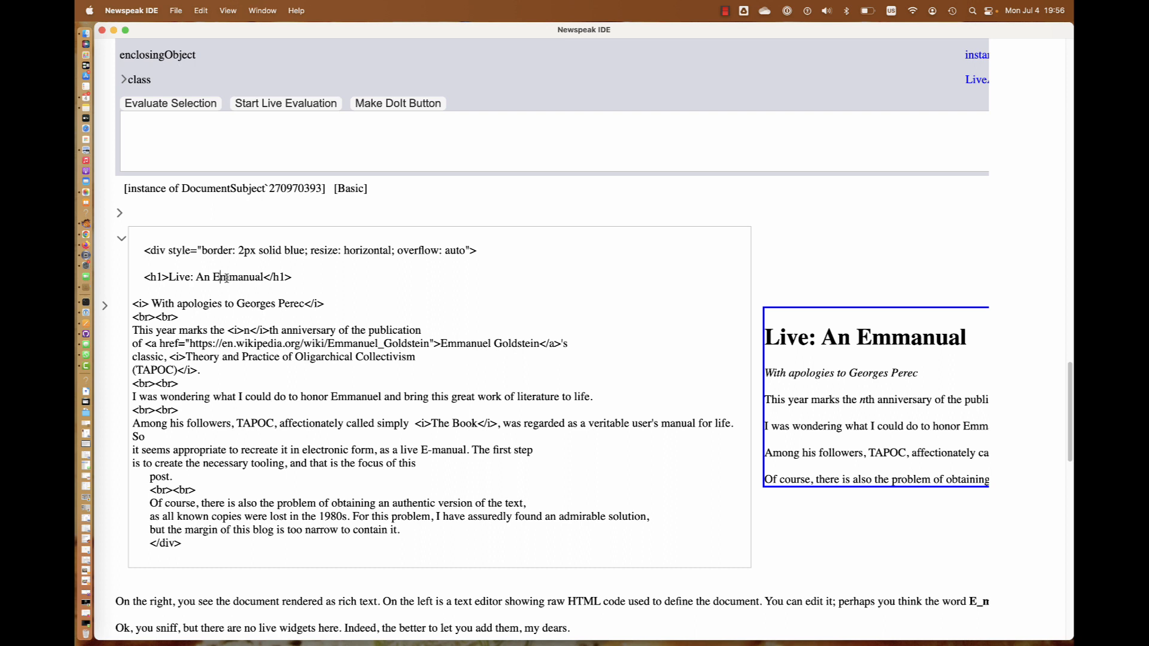
{"action": "key", "text": "BackSpace"}
{"action": "type", "text": "e"}
{"action": "key", "text": "BackSpace"}
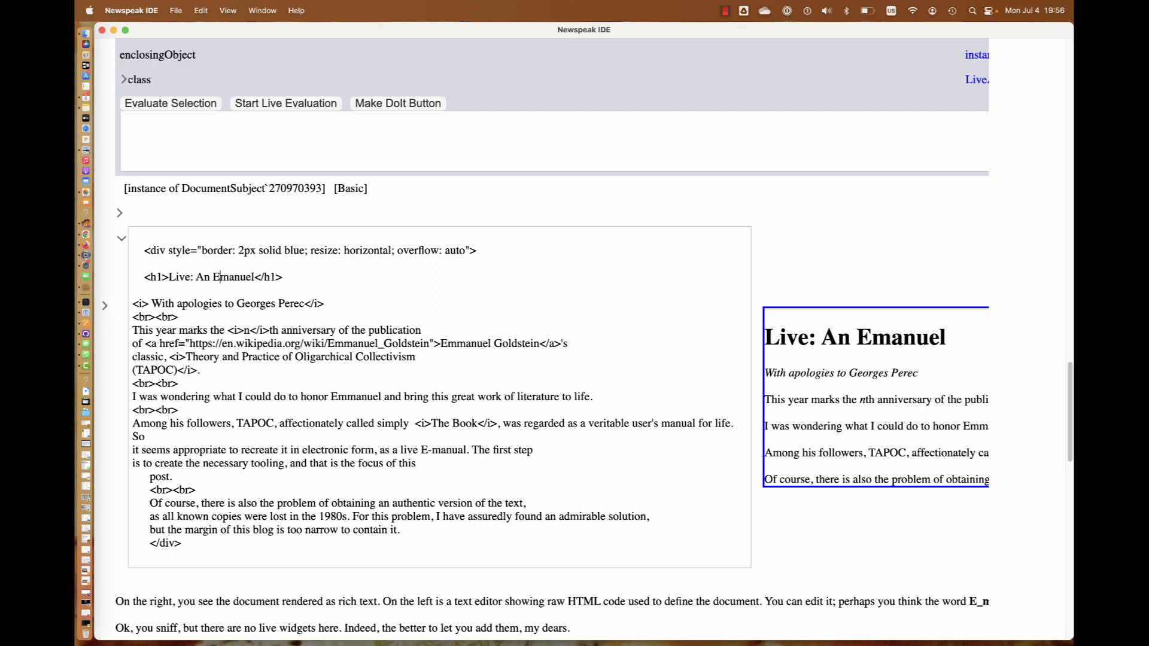
{"action": "type", "text": "_"}
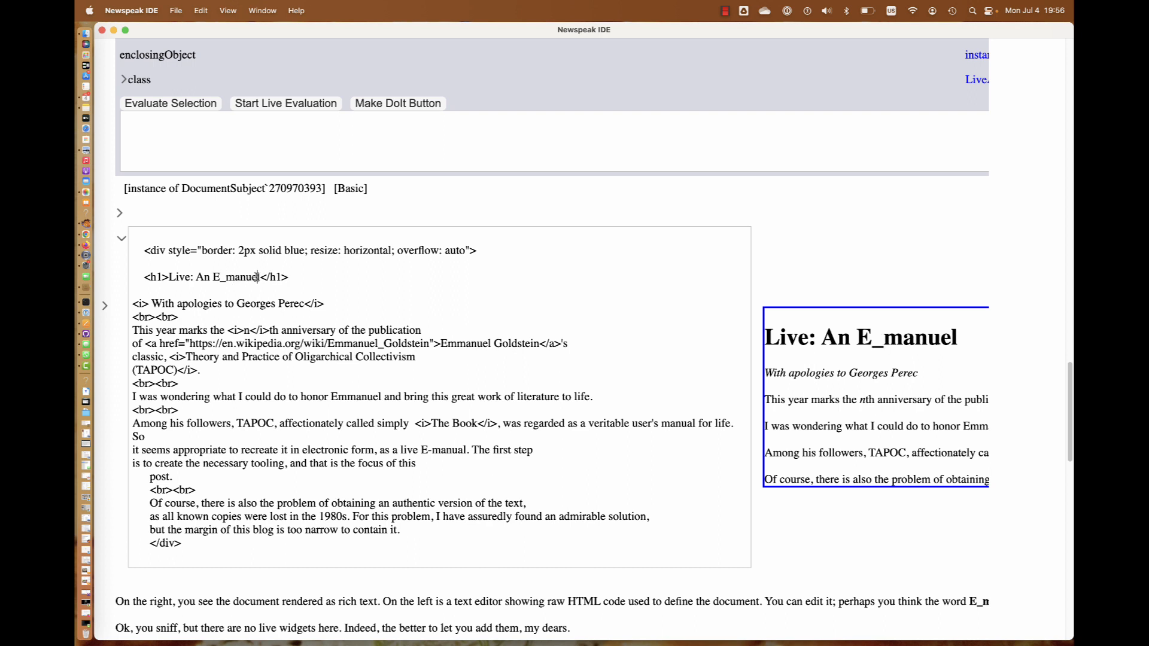
{"action": "key", "text": "BackSpace"}
{"action": "type", "text": "a"}
{"action": "scroll", "coordinate": [931, 386], "scroll_direction": "right", "scroll_amount": 10}
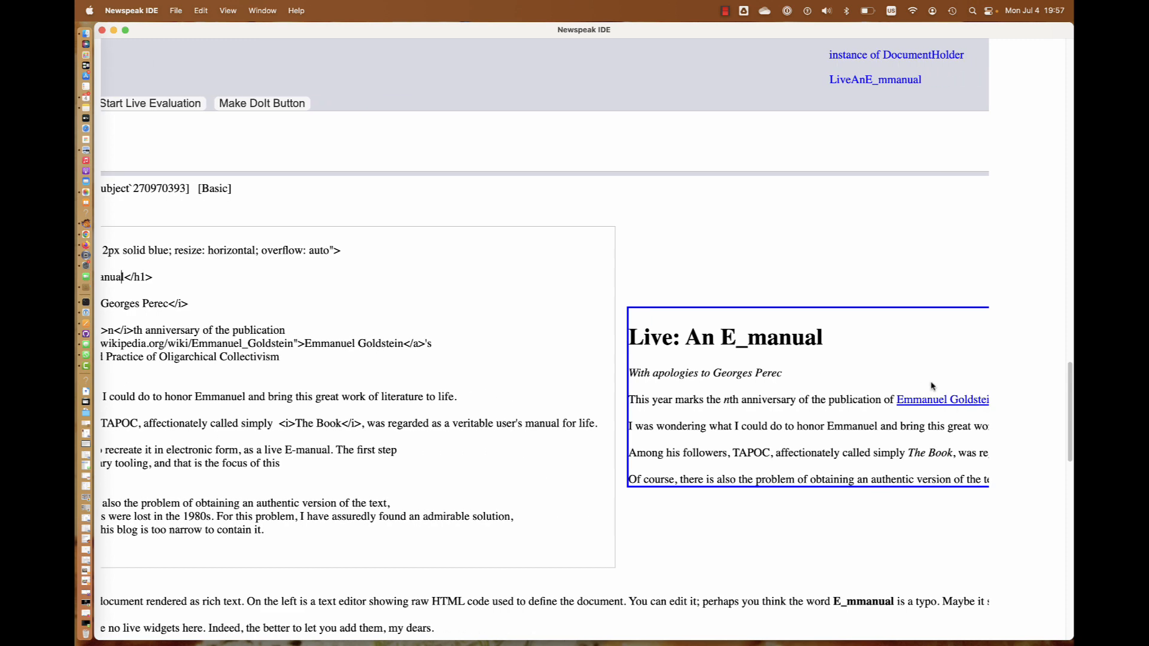
{"action": "scroll", "coordinate": [931, 386], "scroll_direction": "right", "scroll_amount": 8}
{"action": "scroll", "coordinate": [932, 386], "scroll_direction": "left", "scroll_amount": 4}
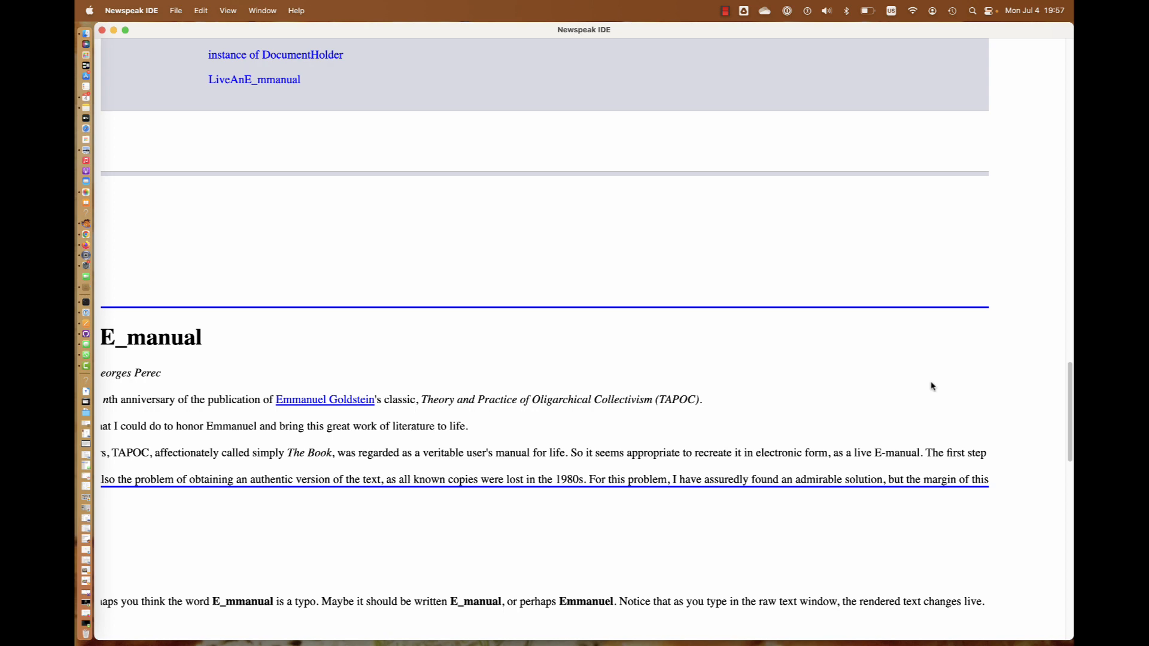
{"action": "scroll", "coordinate": [932, 386], "scroll_direction": "right", "scroll_amount": 10}
{"action": "scroll", "coordinate": [933, 386], "scroll_direction": "right", "scroll_amount": 8}
{"action": "scroll", "coordinate": [931, 386], "scroll_direction": "right", "scroll_amount": 5}
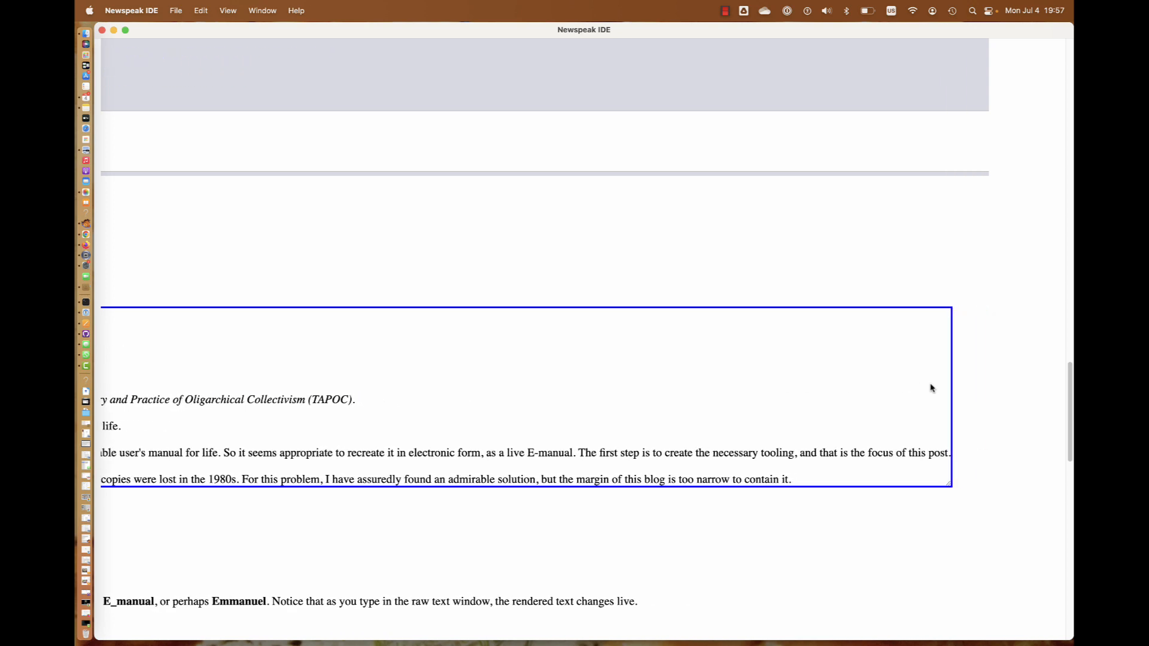
Narrow the bordered E_manual box in stages so its text rewraps beside the source
{"action": "mouse_move", "coordinate": [950, 485]}
{"action": "left_mouse_down"}
{"action": "mouse_move", "coordinate": [600, 638]}
{"action": "mouse_move", "coordinate": [428, 641]}
{"action": "left_mouse_up"}
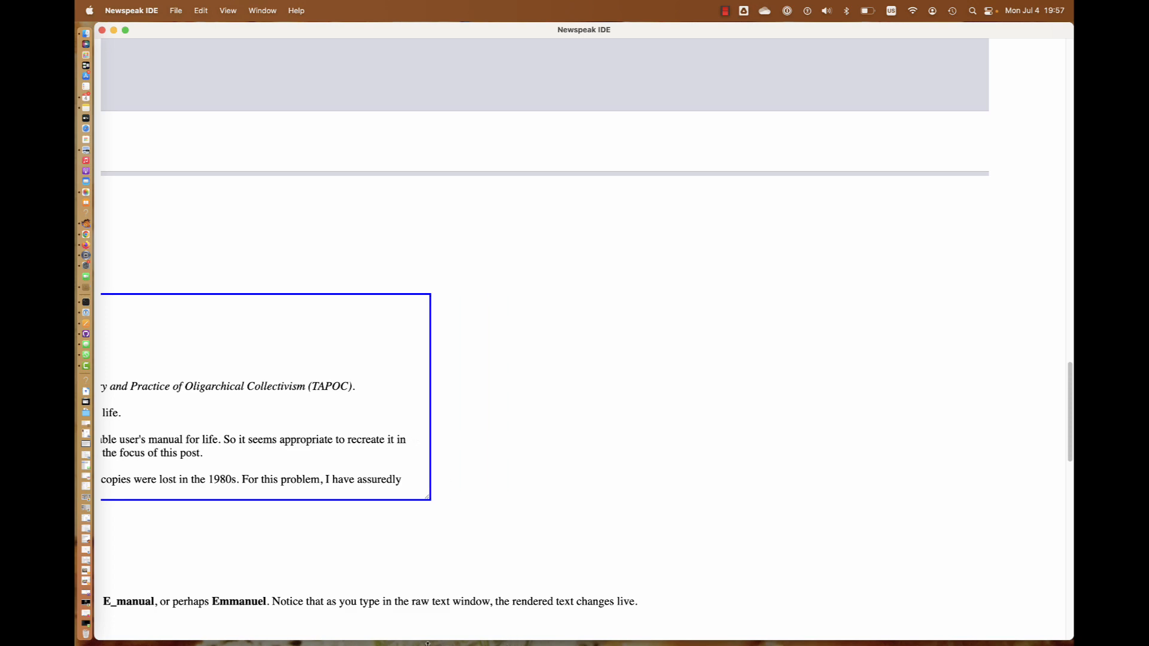
{"action": "scroll", "coordinate": [516, 557], "scroll_direction": "left", "scroll_amount": 10}
{"action": "scroll", "coordinate": [516, 556], "scroll_direction": "left", "scroll_amount": 10}
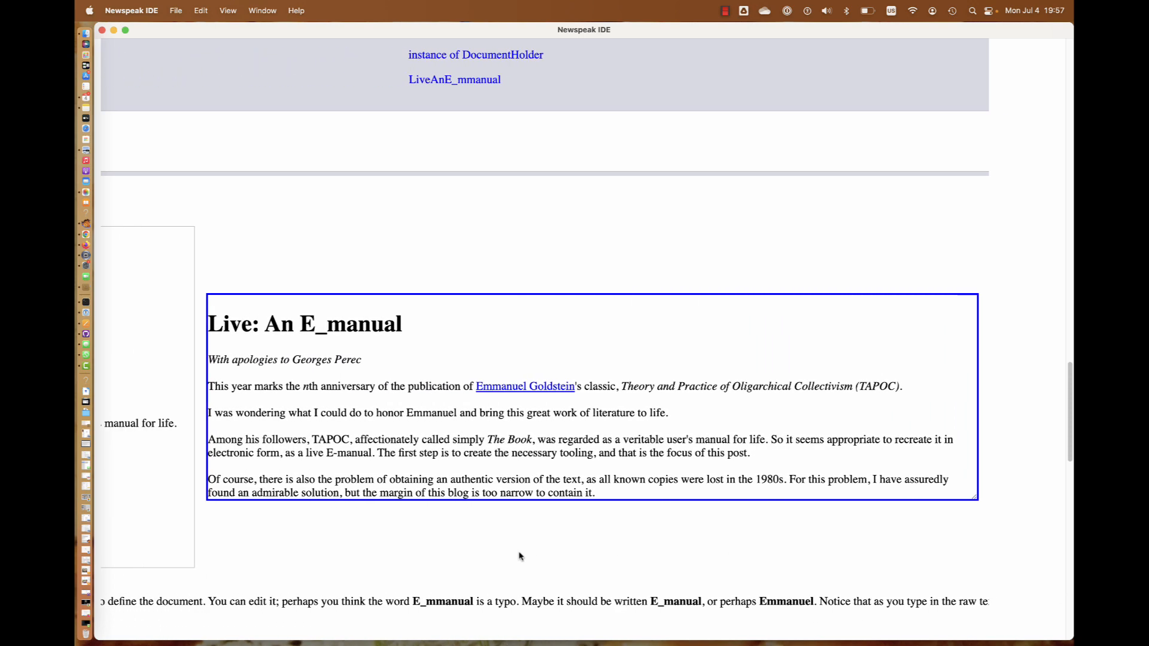
{"action": "scroll", "coordinate": [892, 474], "scroll_direction": "right", "scroll_amount": 5}
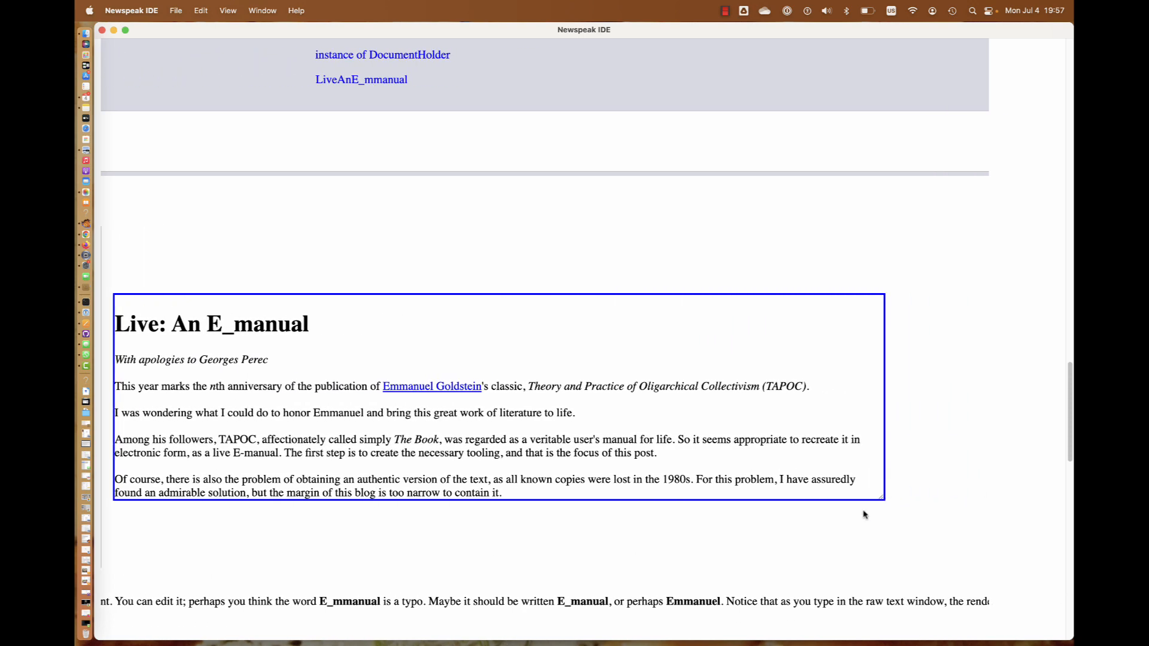
{"action": "left_click_drag", "start_coordinate": [881, 496], "coordinate": [740, 581]}
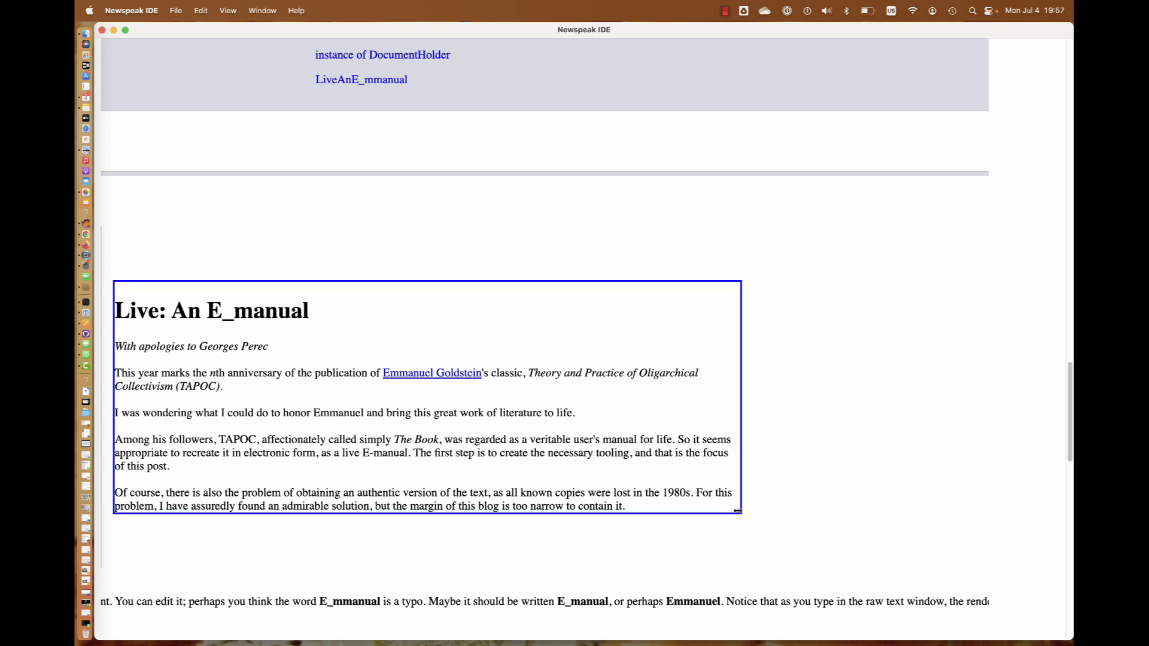
{"action": "mouse_move", "coordinate": [740, 512]}
{"action": "left_mouse_down"}
{"action": "mouse_move", "coordinate": [703, 558]}
{"action": "mouse_move", "coordinate": [664, 557]}
{"action": "left_mouse_up"}
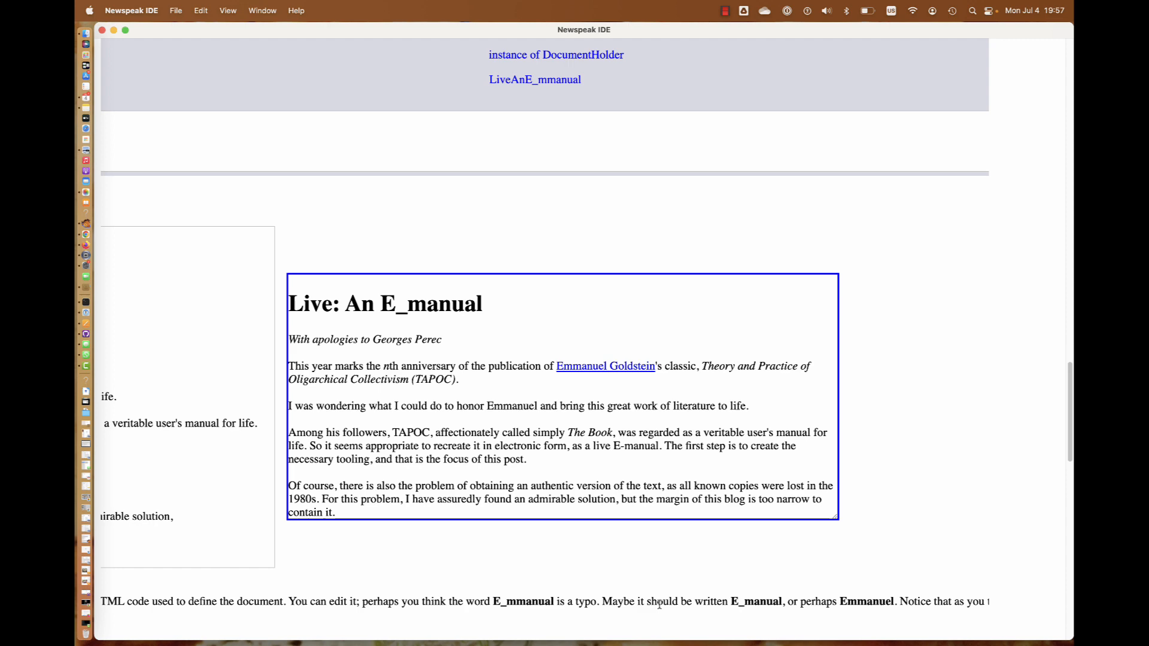
{"action": "scroll", "coordinate": [660, 604], "scroll_direction": "left", "scroll_amount": 10}
{"action": "scroll", "coordinate": [660, 603], "scroll_direction": "left", "scroll_amount": 5}
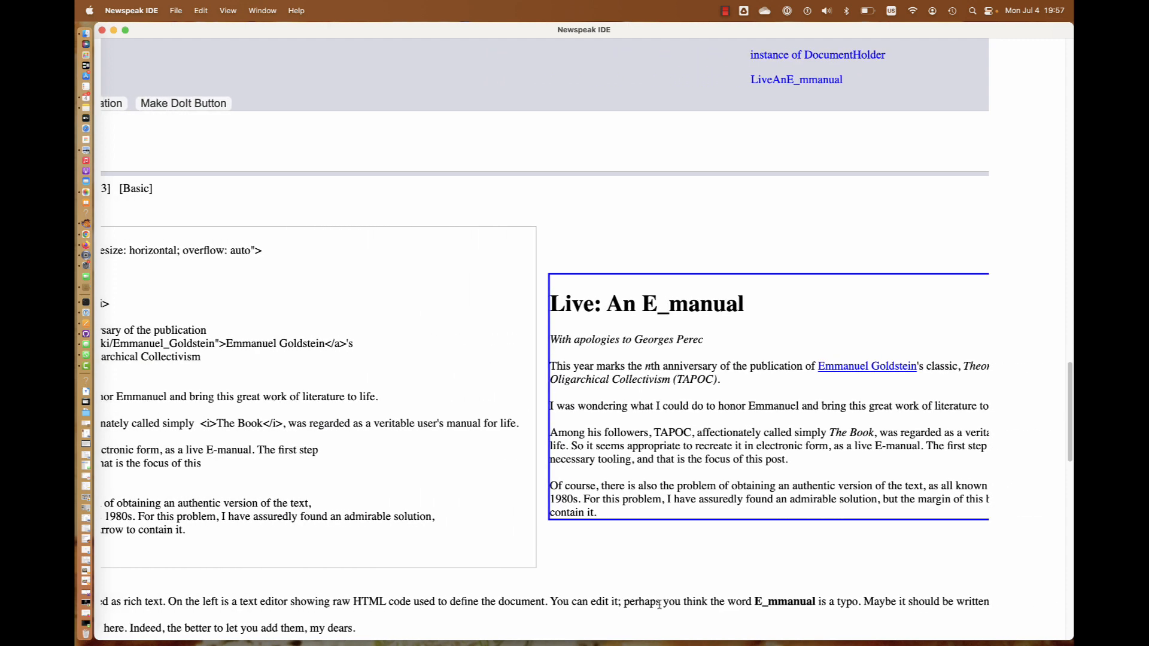
{"action": "scroll", "coordinate": [660, 603], "scroll_direction": "left", "scroll_amount": 2}
{"action": "scroll", "coordinate": [660, 603], "scroll_direction": "left", "scroll_amount": 3}
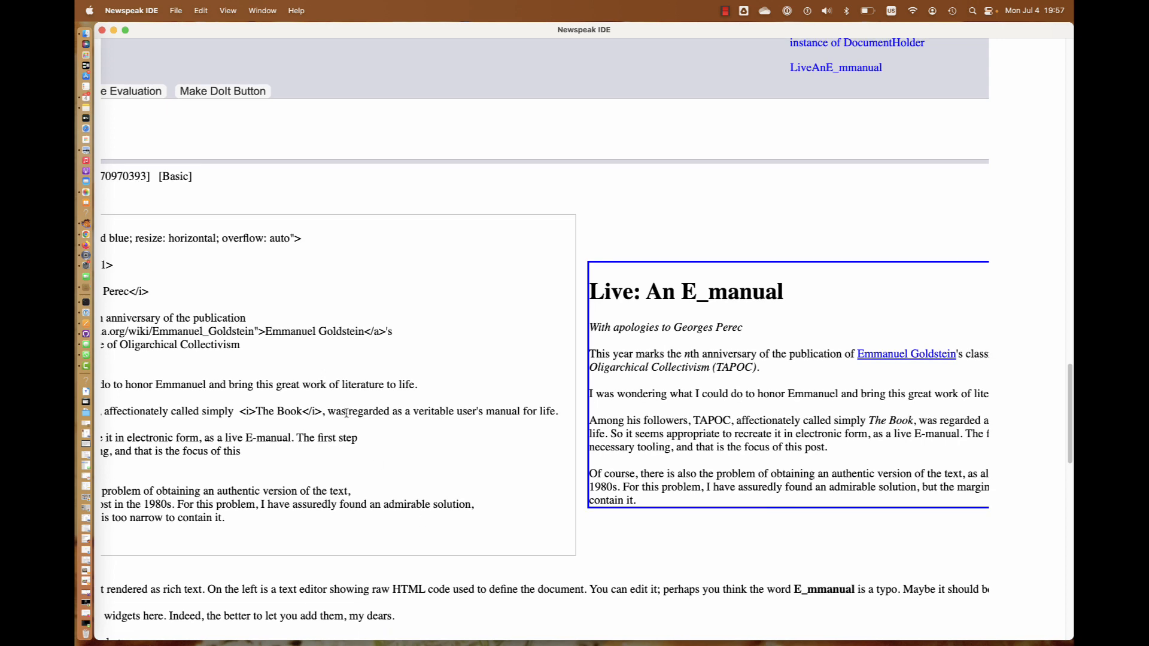
{"action": "scroll", "coordinate": [321, 376], "scroll_direction": "left", "scroll_amount": 5}
{"action": "scroll", "coordinate": [320, 376], "scroll_direction": "up", "scroll_amount": 3}
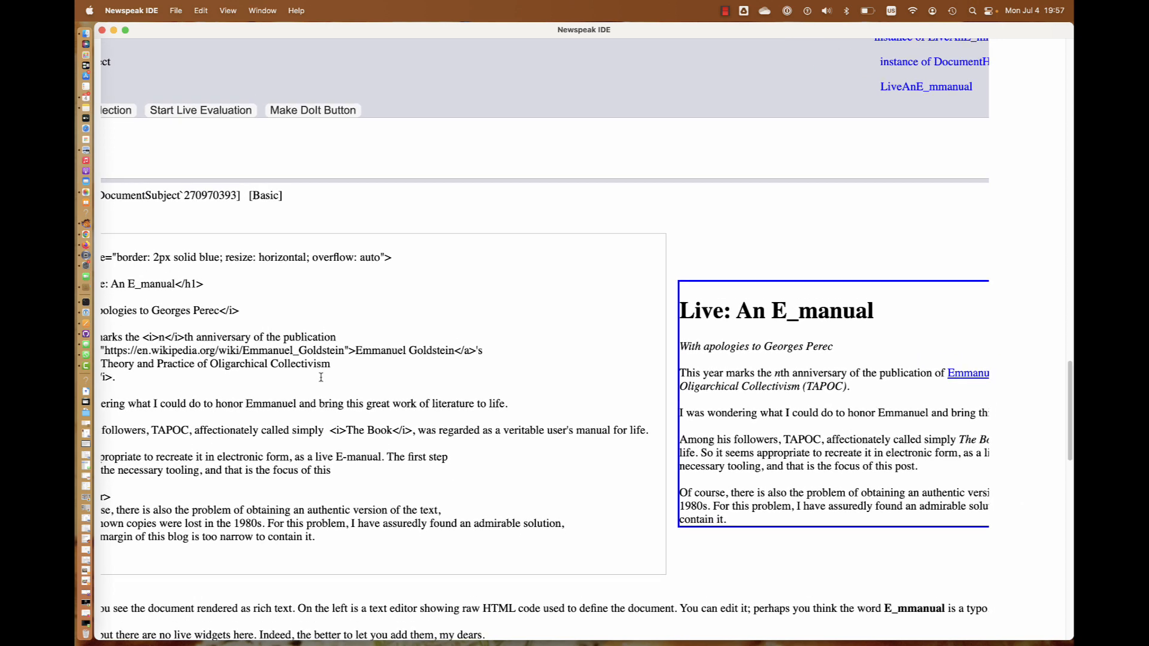
{"action": "scroll", "coordinate": [312, 465], "scroll_direction": "left", "scroll_amount": 5}
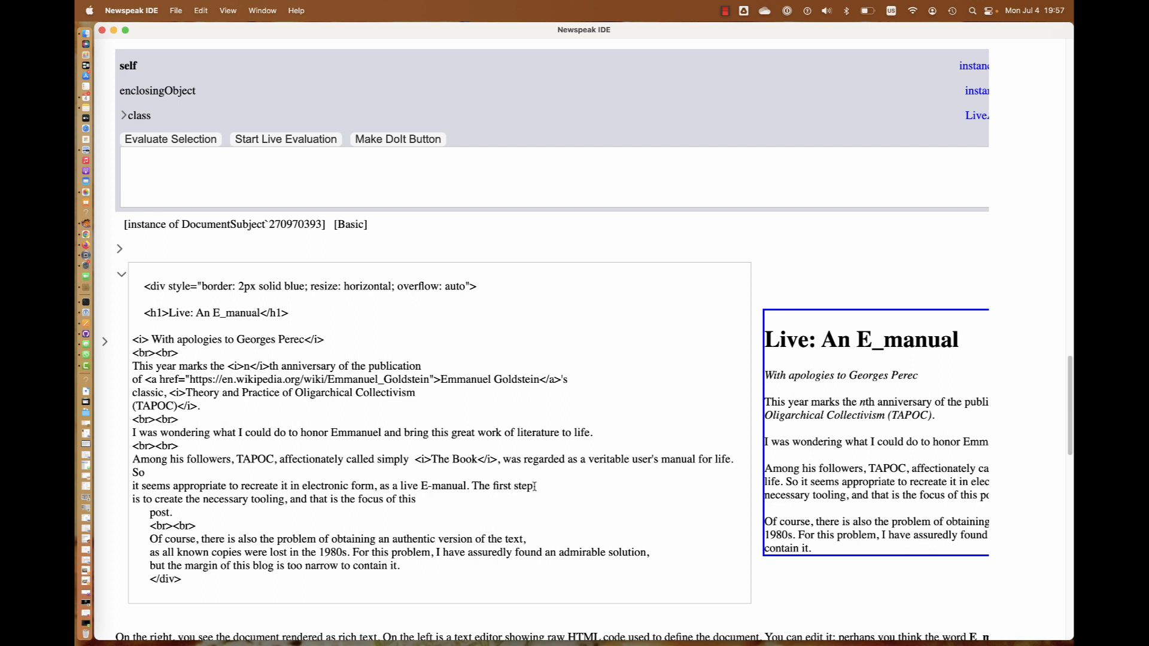
Start a new line after "The first step" and position the cursor in the span's empty name value
{"action": "key", "text": "Return"}
{"action": "type", "text": "<"}
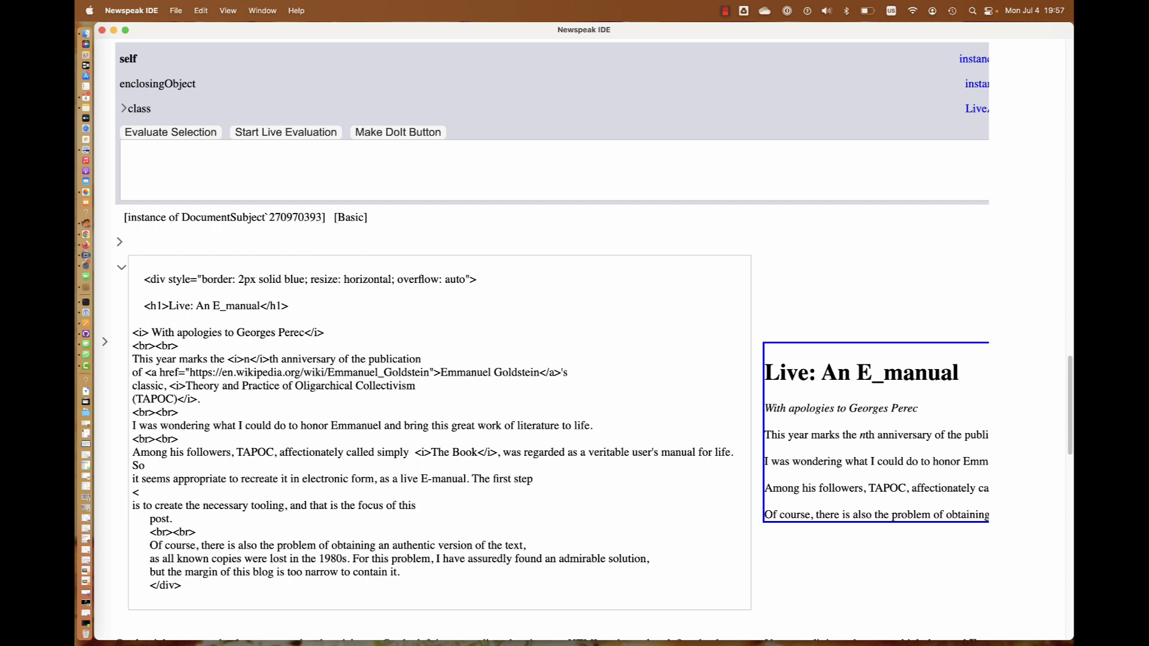
{"action": "type", "text": "spa"}
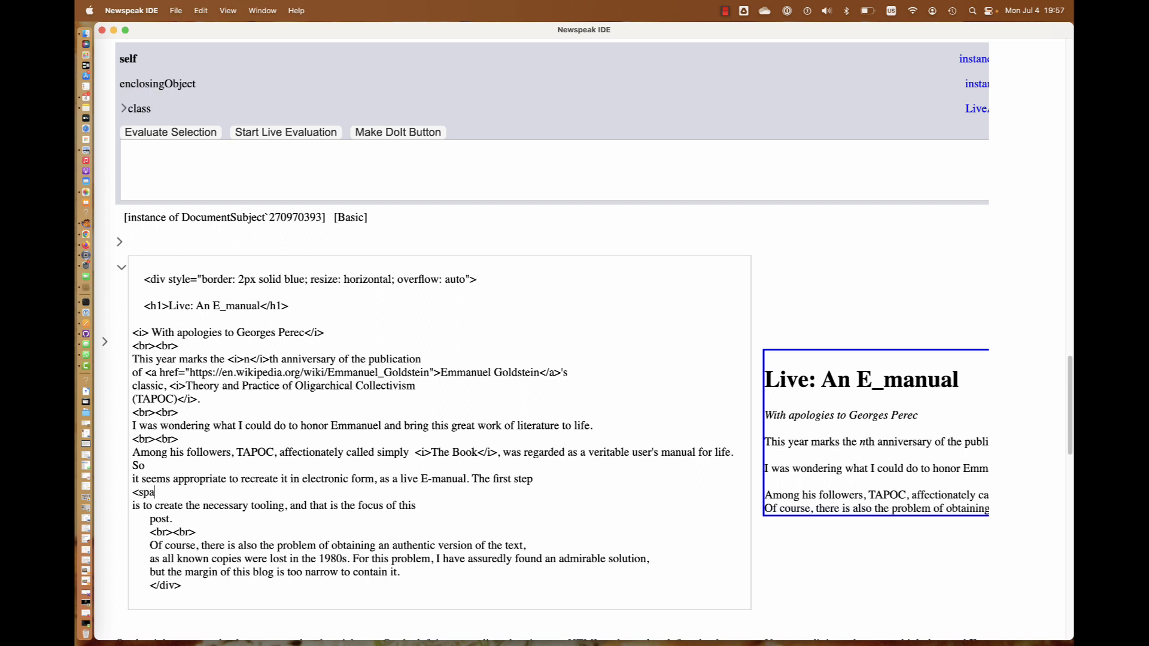
{"action": "type", "text": "n class "}
{"action": "type", "text": "= \"a"}
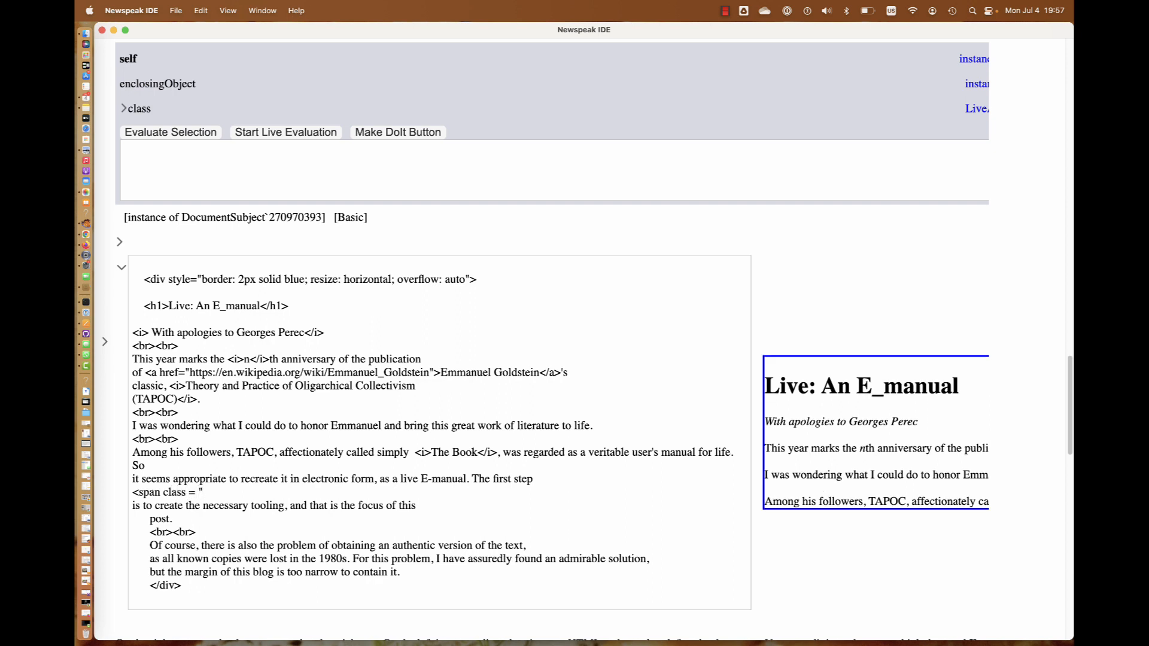
{"action": "type", "text": "mpleforth"}
{"action": "type", "text": "\" name "}
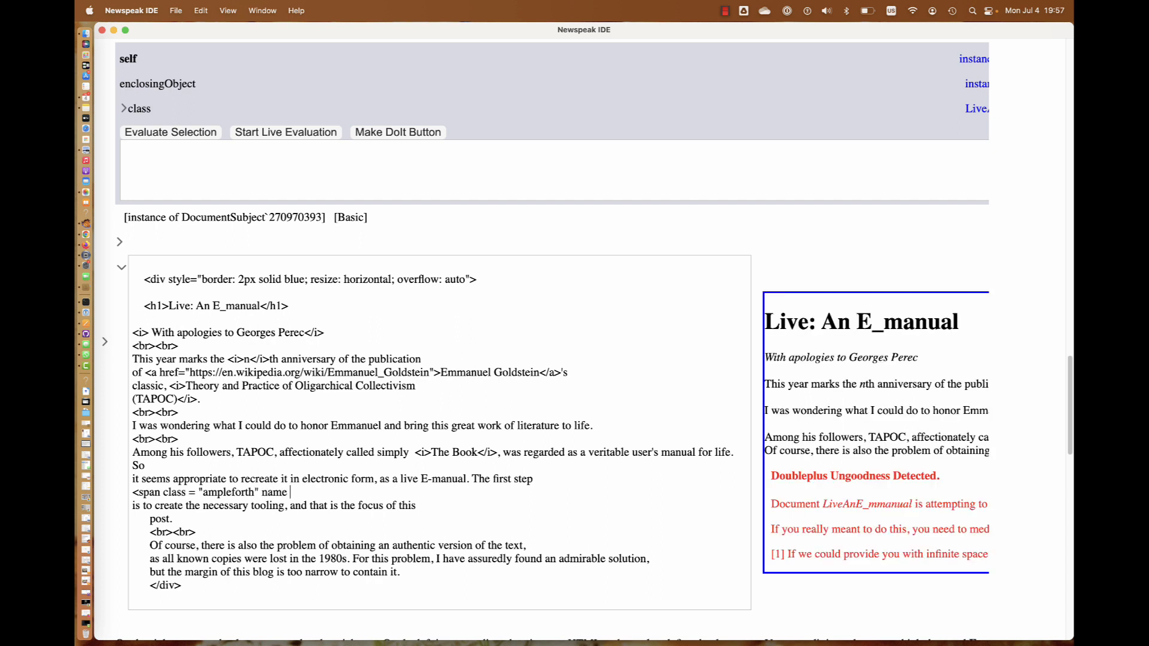
{"action": "type", "text": "="}
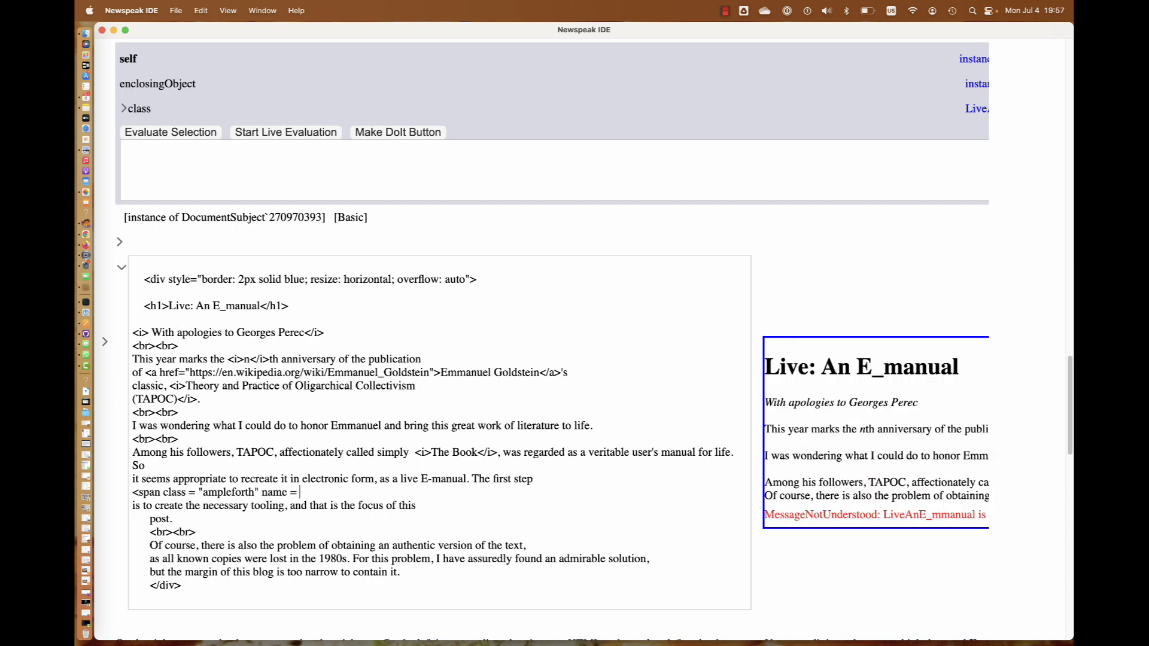
{"action": "type", "text": " \""}
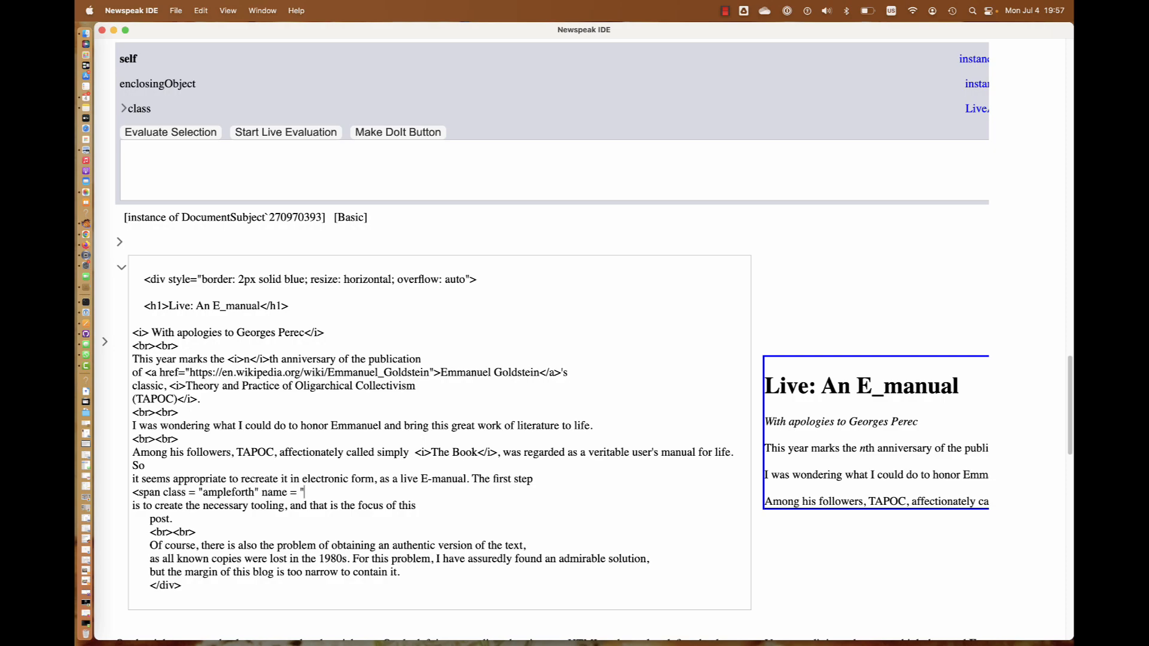
{"action": "scroll", "coordinate": [534, 491], "scroll_direction": "up", "scroll_amount": 10}
{"action": "scroll", "coordinate": [492, 441], "scroll_direction": "up", "scroll_amount": 8}
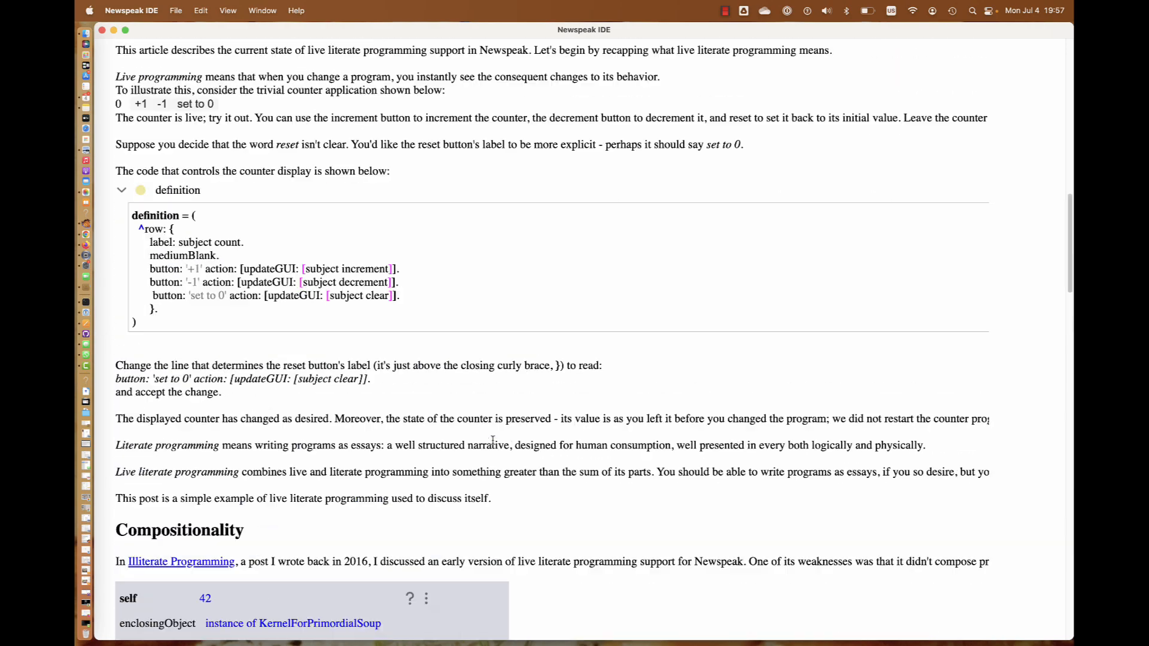
{"action": "scroll", "coordinate": [492, 442], "scroll_direction": "up", "scroll_amount": 5}
{"action": "scroll", "coordinate": [492, 441], "scroll_direction": "down", "scroll_amount": 12}
{"action": "scroll", "coordinate": [492, 441], "scroll_direction": "down", "scroll_amount": 8}
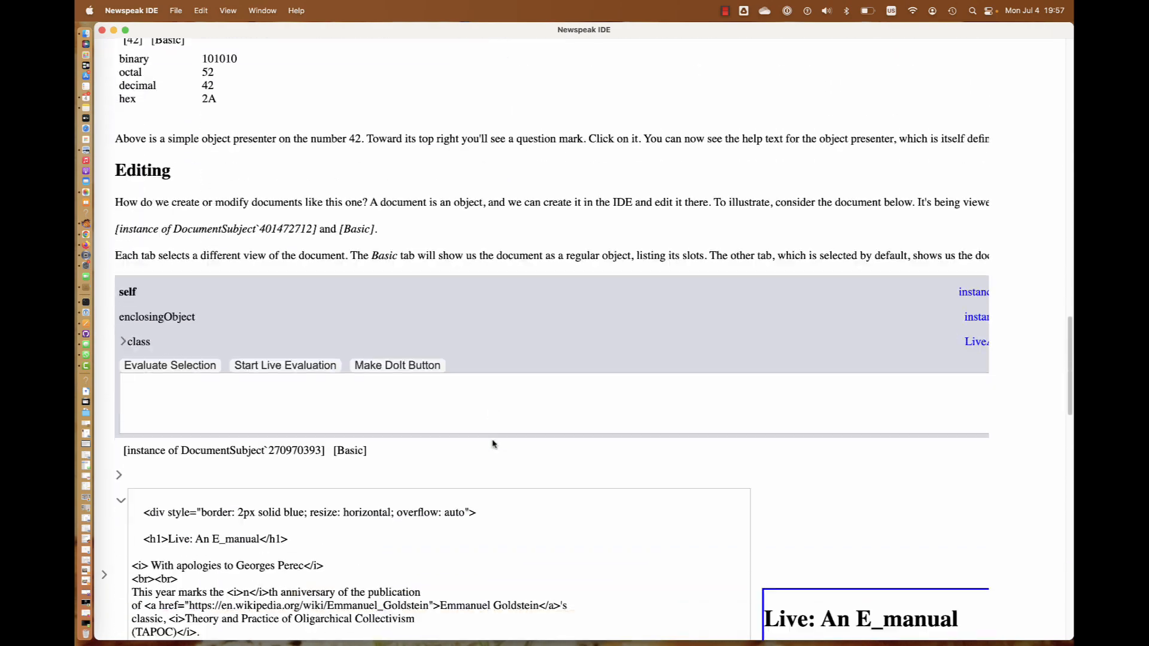
{"action": "scroll", "coordinate": [492, 444], "scroll_direction": "down", "scroll_amount": 10}
{"action": "scroll", "coordinate": [492, 444], "scroll_direction": "up", "scroll_amount": 8}
{"action": "scroll", "coordinate": [492, 444], "scroll_direction": "up", "scroll_amount": 3}
{"action": "scroll", "coordinate": [492, 443], "scroll_direction": "down", "scroll_amount": 6}
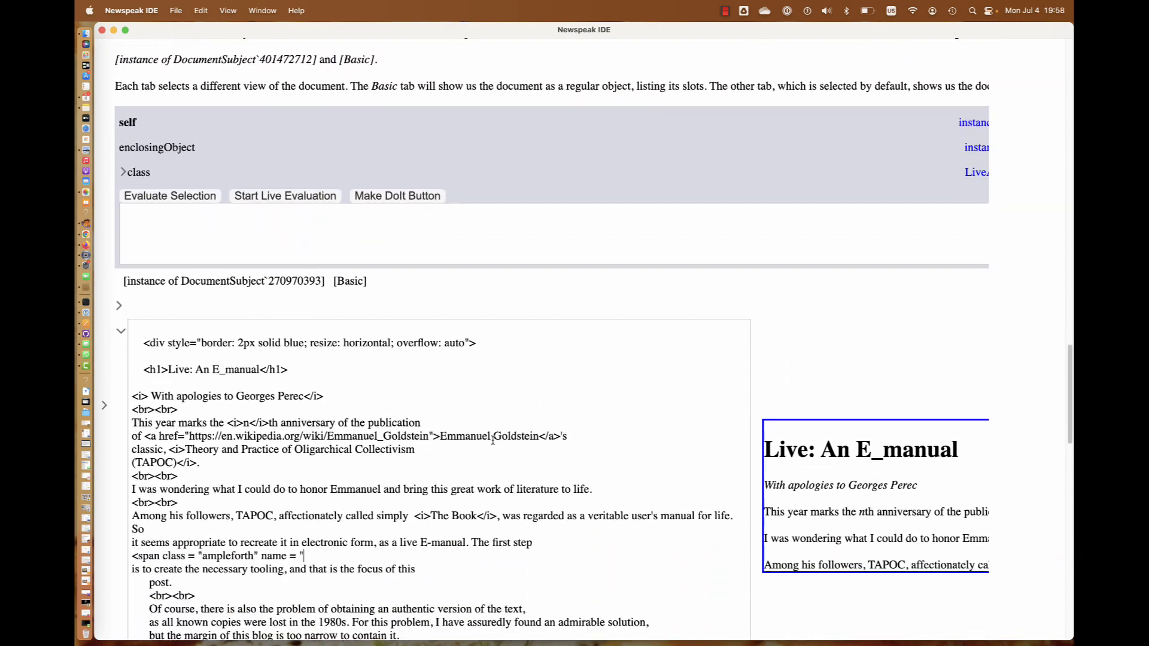
{"action": "scroll", "coordinate": [492, 441], "scroll_direction": "down", "scroll_amount": 8}
{"action": "scroll", "coordinate": [492, 441], "scroll_direction": "up", "scroll_amount": 2}
{"action": "scroll", "coordinate": [492, 441], "scroll_direction": "up", "scroll_amount": 4}
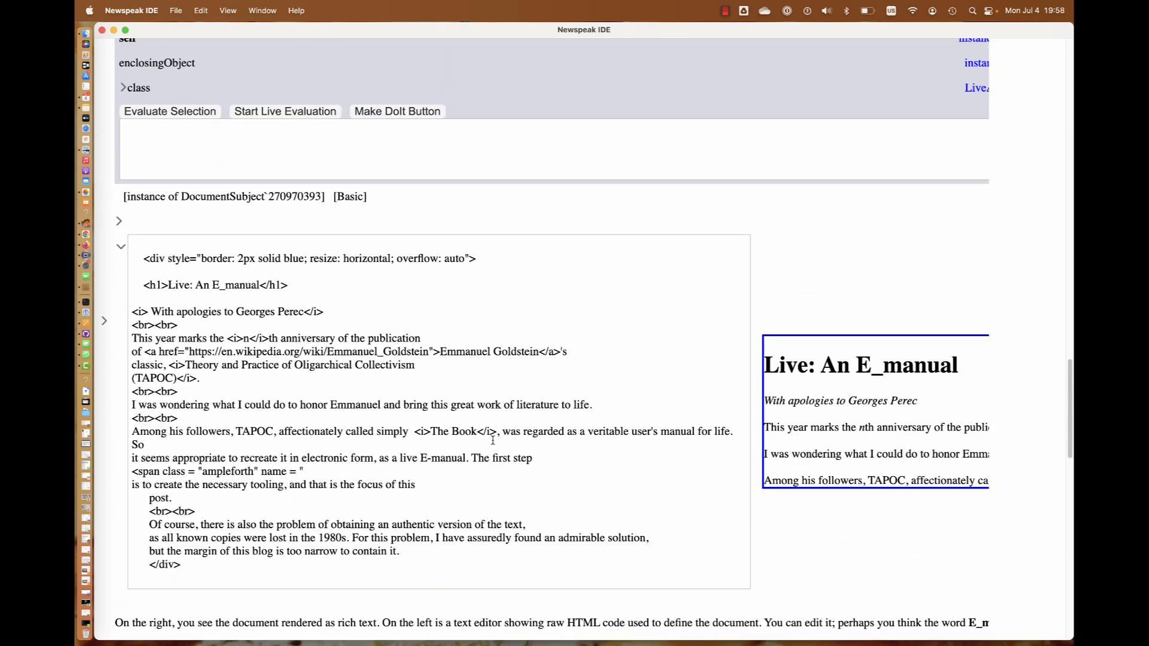
{"action": "scroll", "coordinate": [492, 442], "scroll_direction": "down", "scroll_amount": 1}
{"action": "scroll", "coordinate": [492, 441], "scroll_direction": "down", "scroll_amount": 1}
{"action": "scroll", "coordinate": [492, 441], "scroll_direction": "down", "scroll_amount": 1}
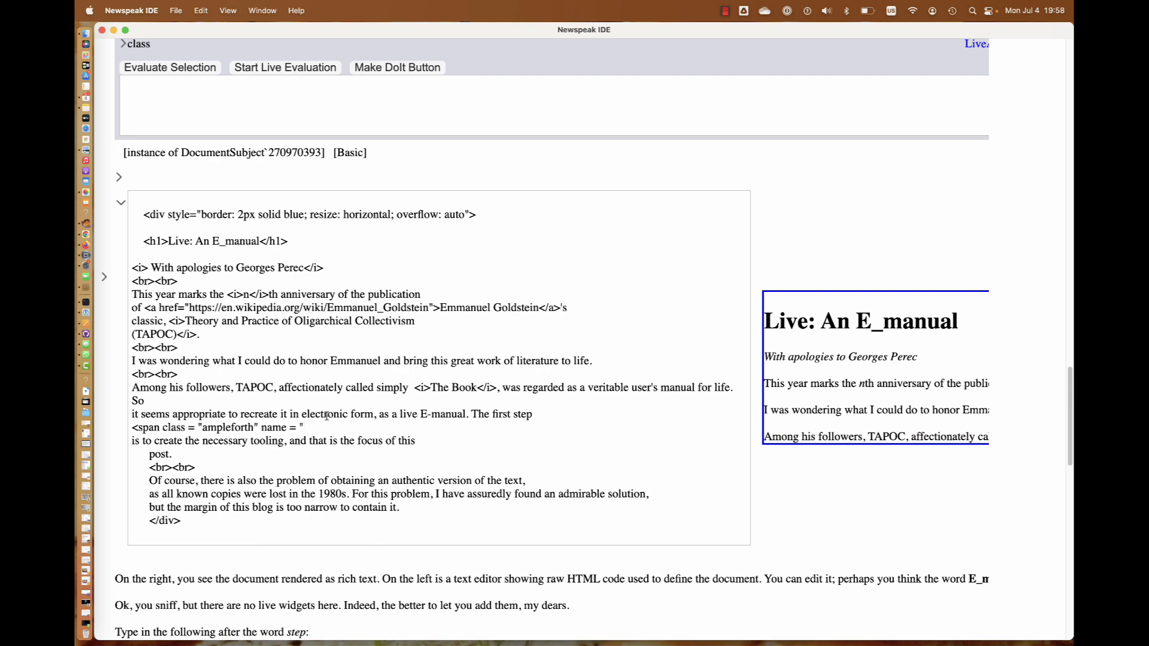
{"action": "scroll", "coordinate": [327, 416], "scroll_direction": "down", "scroll_amount": 1}
{"action": "scroll", "coordinate": [332, 432], "scroll_direction": "down", "scroll_amount": 1}
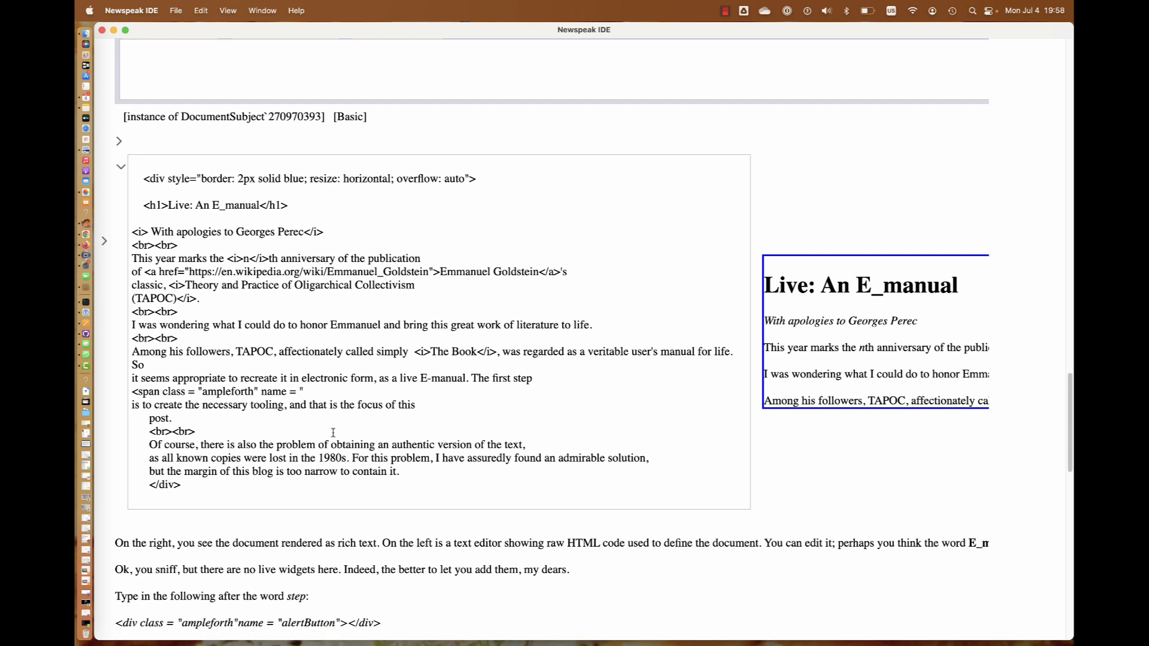
{"action": "scroll", "coordinate": [352, 385], "scroll_direction": "down", "scroll_amount": 1}
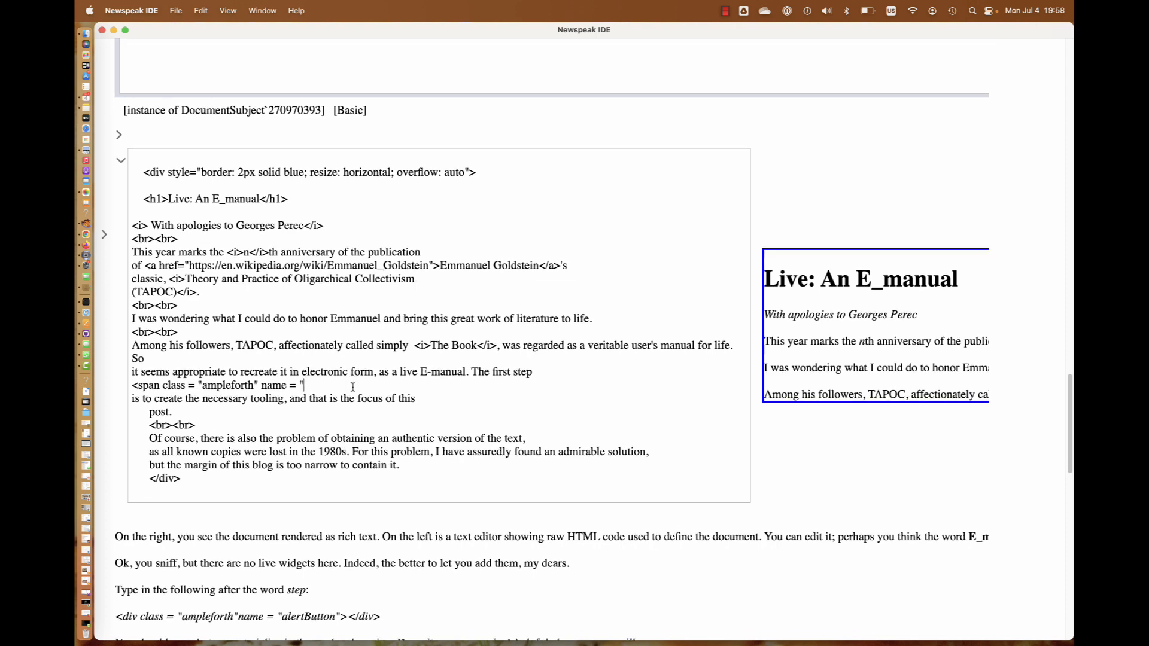
{"action": "scroll", "coordinate": [351, 385], "scroll_direction": "down", "scroll_amount": 1}
{"action": "scroll", "coordinate": [351, 384], "scroll_direction": "down", "scroll_amount": 1}
{"action": "scroll", "coordinate": [352, 386], "scroll_direction": "down", "scroll_amount": 2}
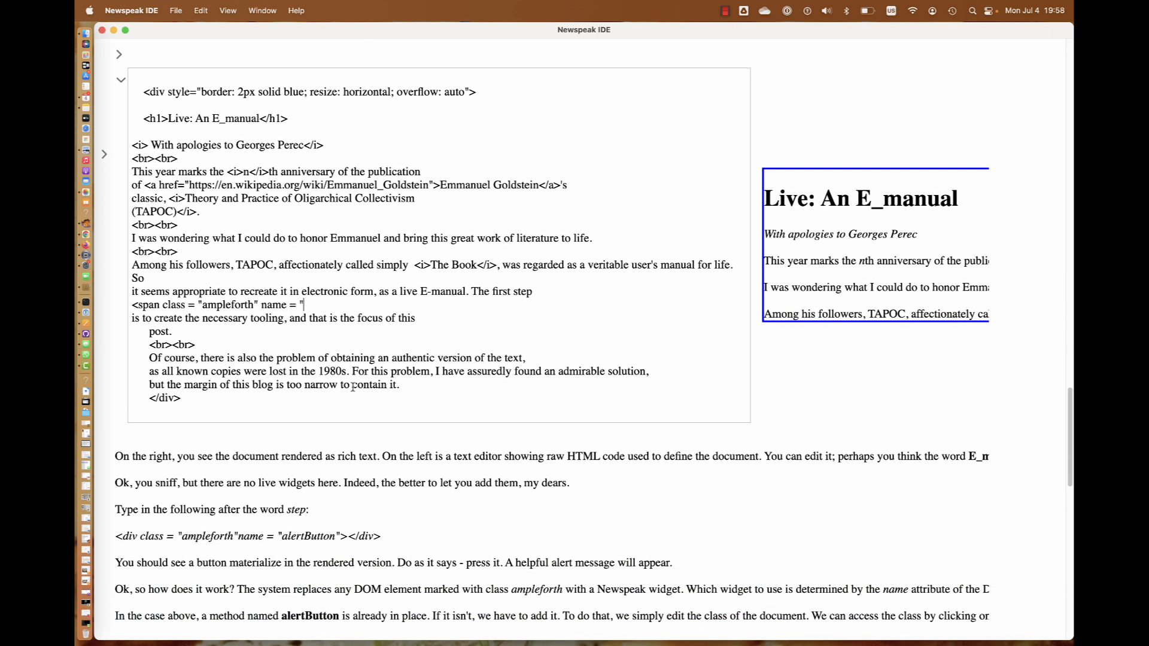
{"action": "scroll", "coordinate": [352, 386], "scroll_direction": "down", "scroll_amount": 2}
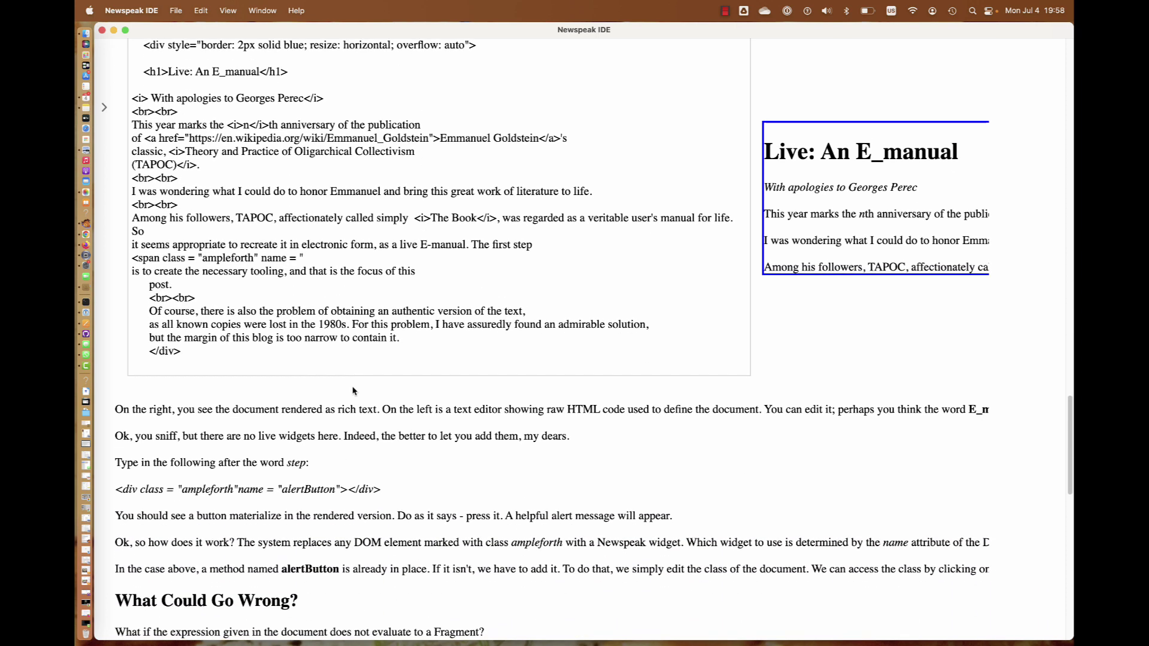
{"action": "left_click", "coordinate": [304, 257]}
{"action": "type", "text": "alertBut"}
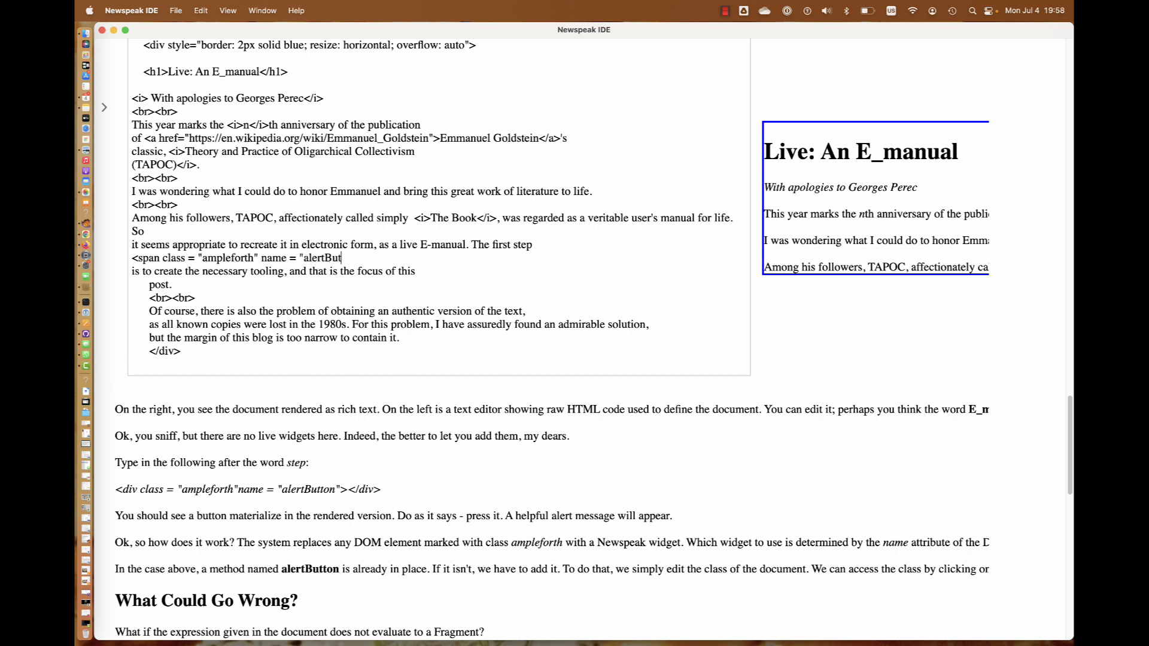
{"action": "type", "text": "ton\">"}
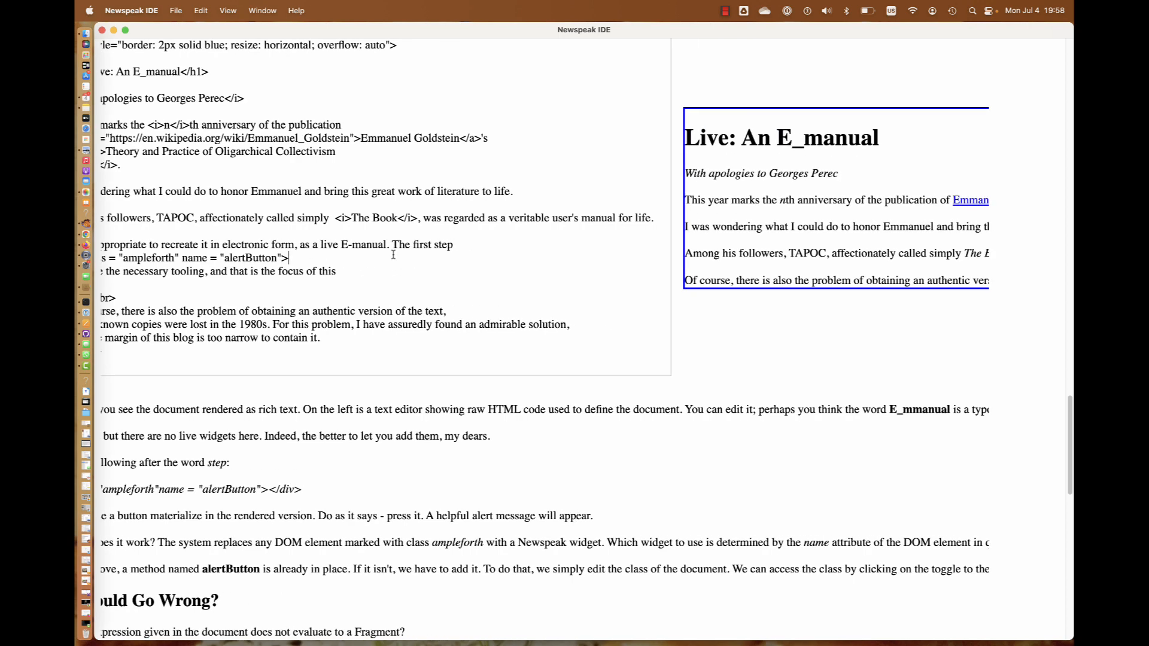
{"action": "scroll", "coordinate": [369, 258], "scroll_direction": "right", "scroll_amount": 10}
{"action": "scroll", "coordinate": [393, 255], "scroll_direction": "right", "scroll_amount": 10}
{"action": "scroll", "coordinate": [394, 255], "scroll_direction": "right", "scroll_amount": 5}
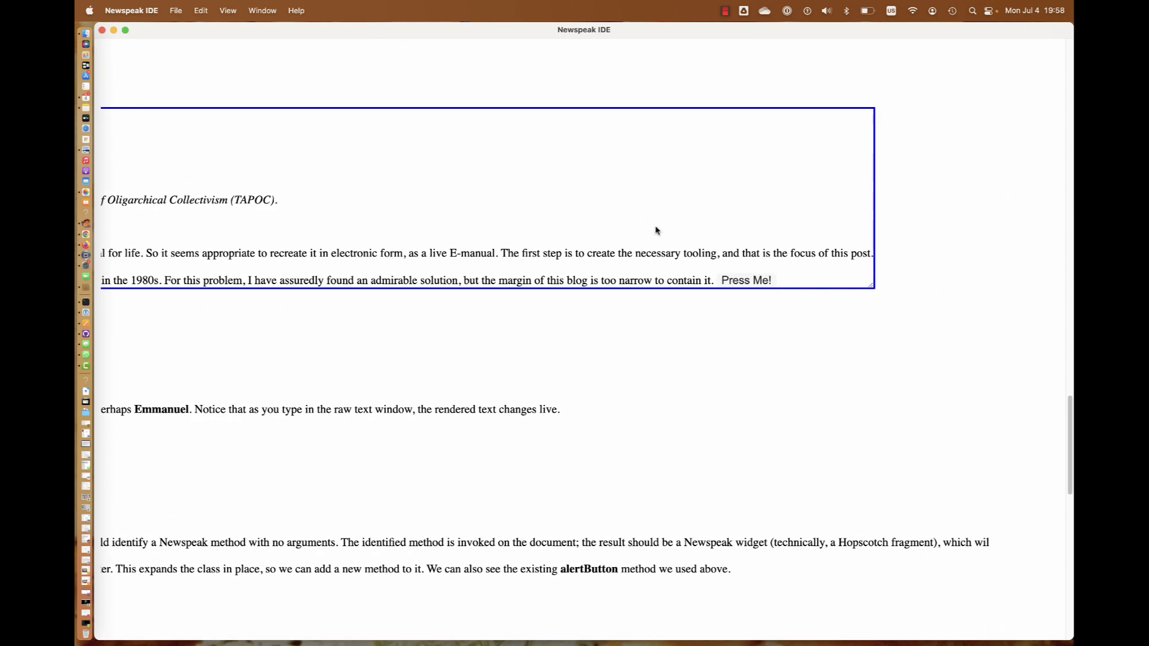
{"action": "left_click", "coordinate": [749, 282]}
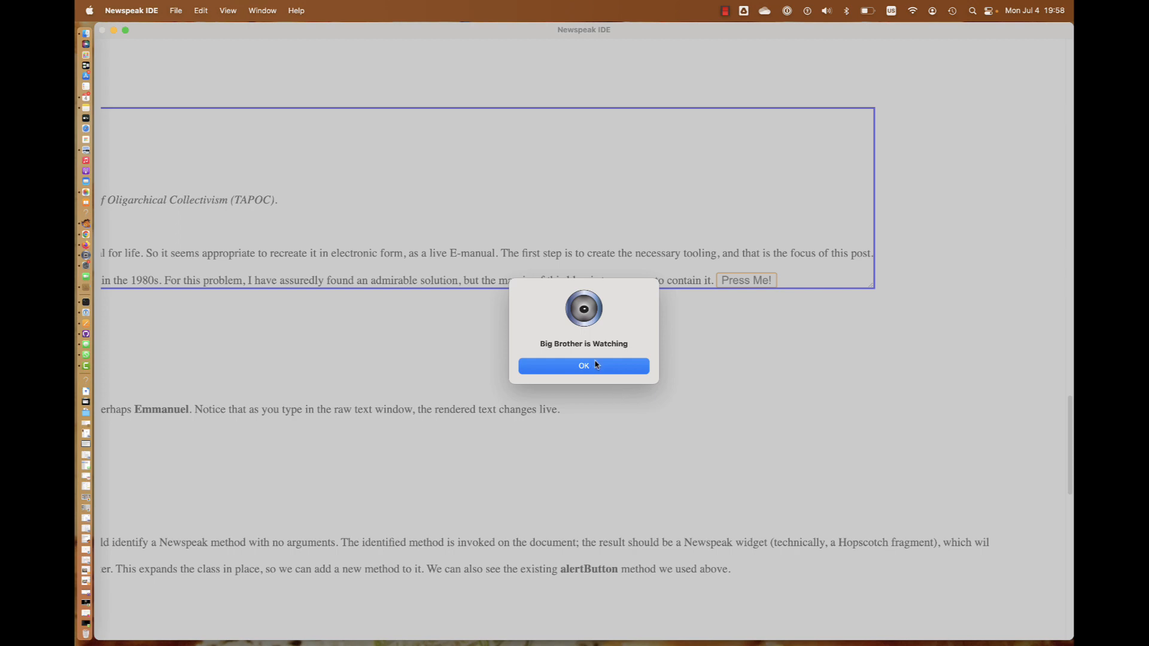
{"action": "left_click", "coordinate": [597, 369]}
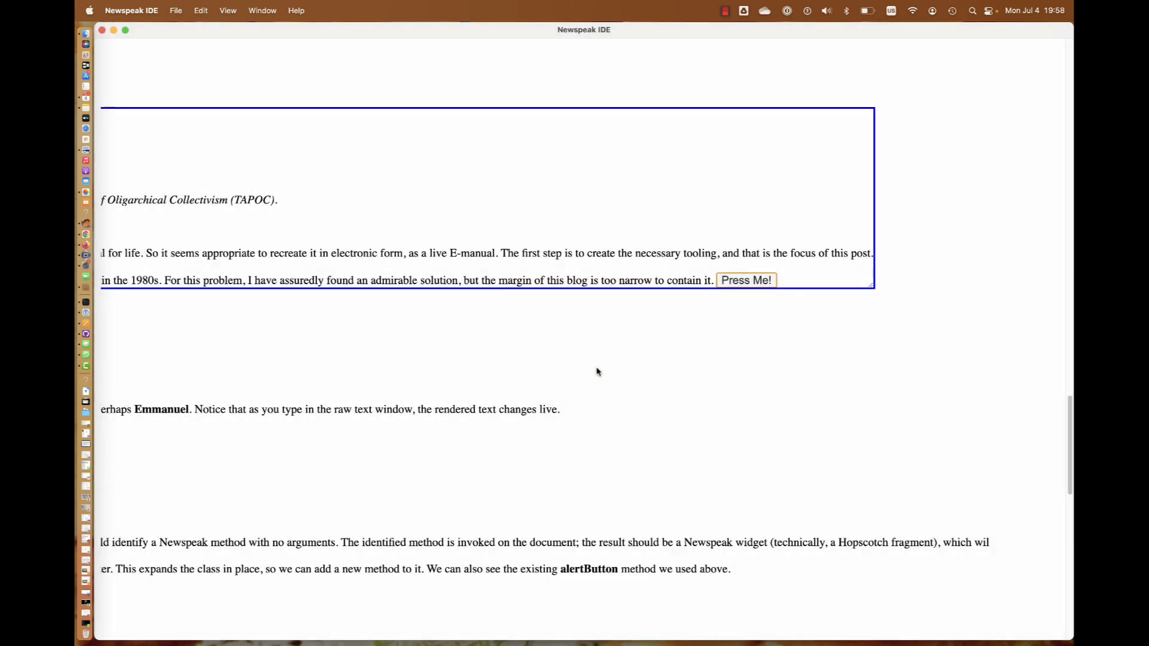
{"action": "scroll", "coordinate": [598, 371], "scroll_direction": "left", "scroll_amount": 5}
{"action": "scroll", "coordinate": [598, 371], "scroll_direction": "left", "scroll_amount": 5}
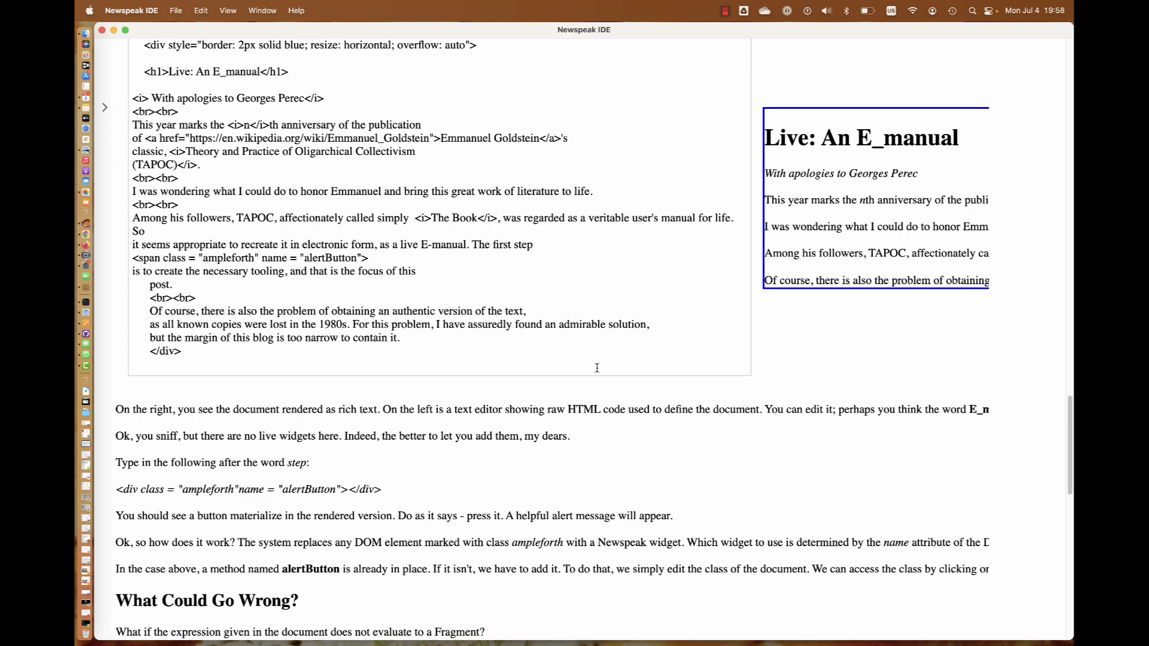
{"action": "scroll", "coordinate": [597, 369], "scroll_direction": "up", "scroll_amount": 5}
{"action": "scroll", "coordinate": [597, 370], "scroll_direction": "up", "scroll_amount": 5}
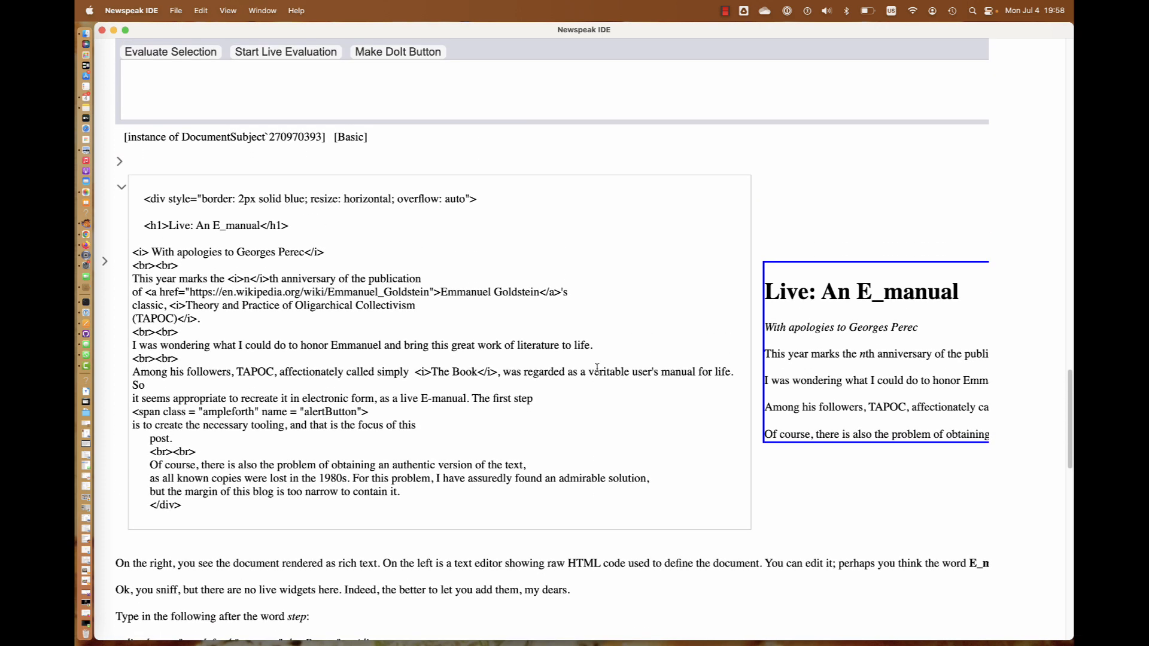
Reveal the LiveAnE_mmanual header and hide its HTML source, leaving only the rendered document
{"action": "left_click", "coordinate": [121, 162]}
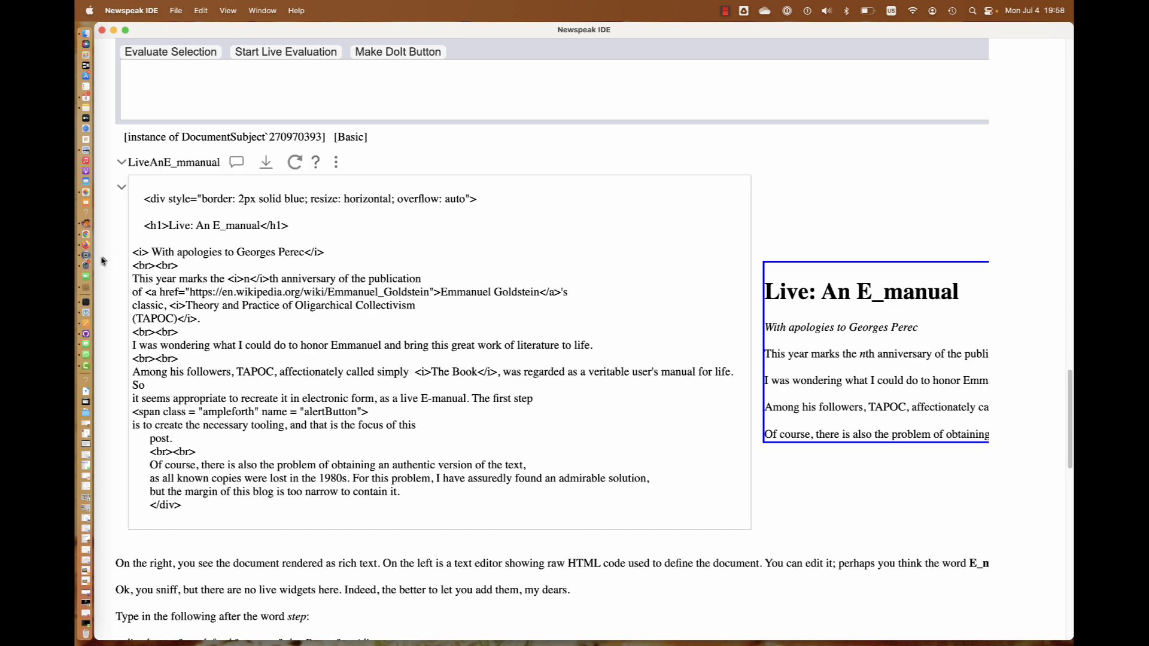
{"action": "left_click", "coordinate": [123, 189]}
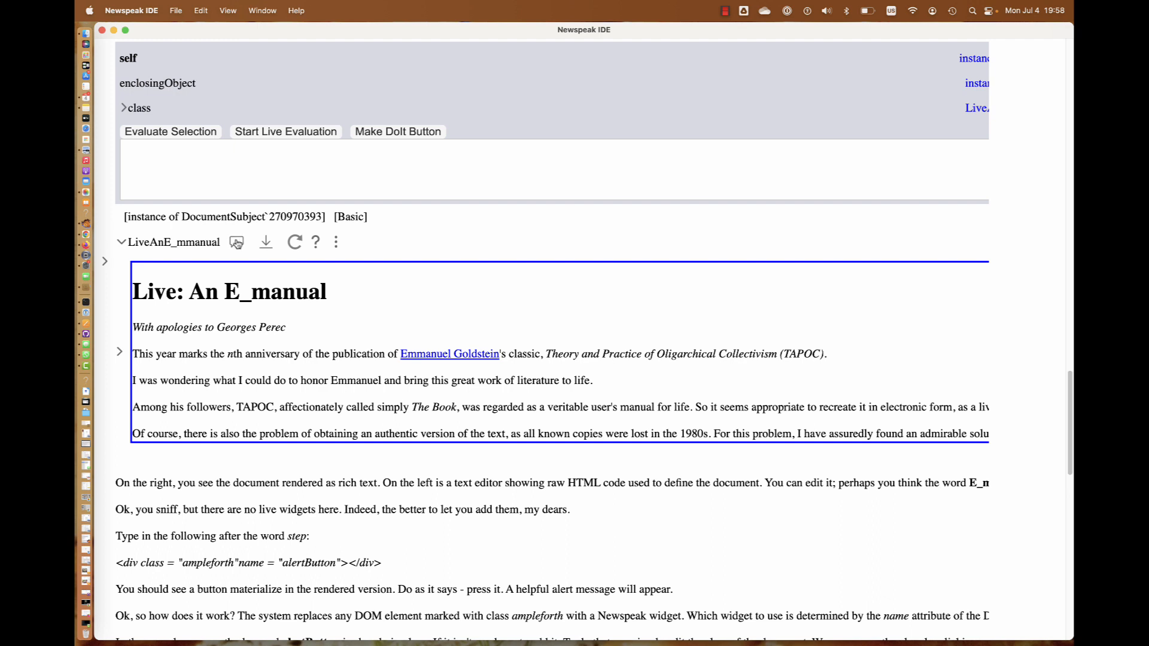
List implementors and senders of LiveAnE_mmanual, peek at e_mmanuel's source, then return to the class view
{"action": "left_click", "coordinate": [237, 242]}
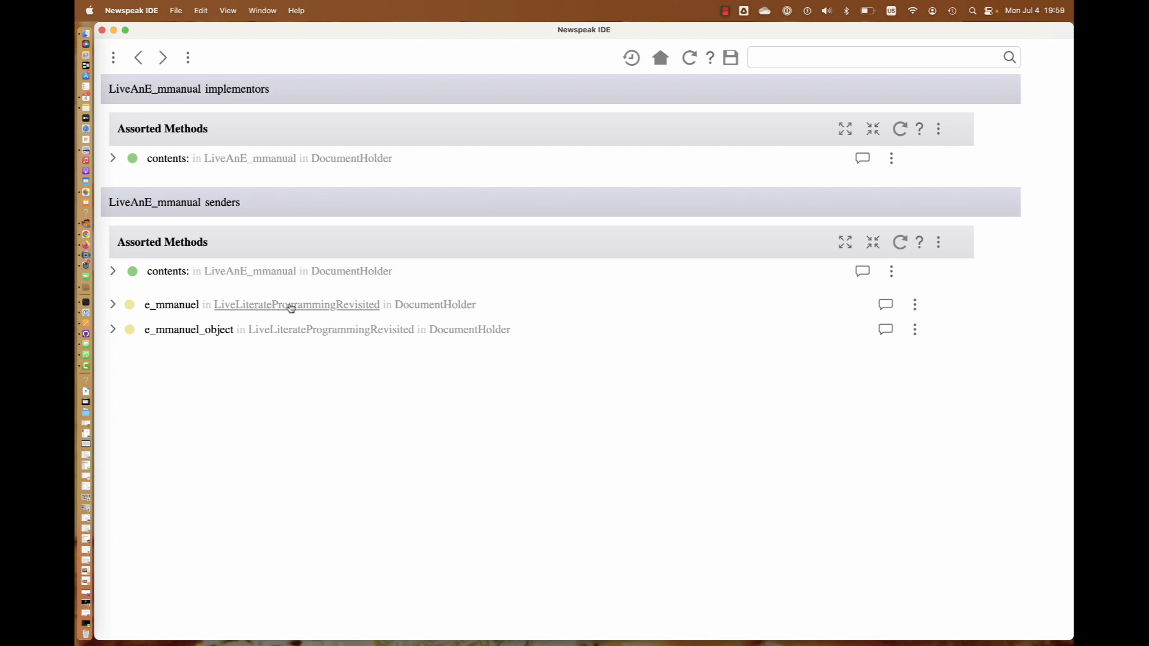
{"action": "left_click", "coordinate": [173, 306]}
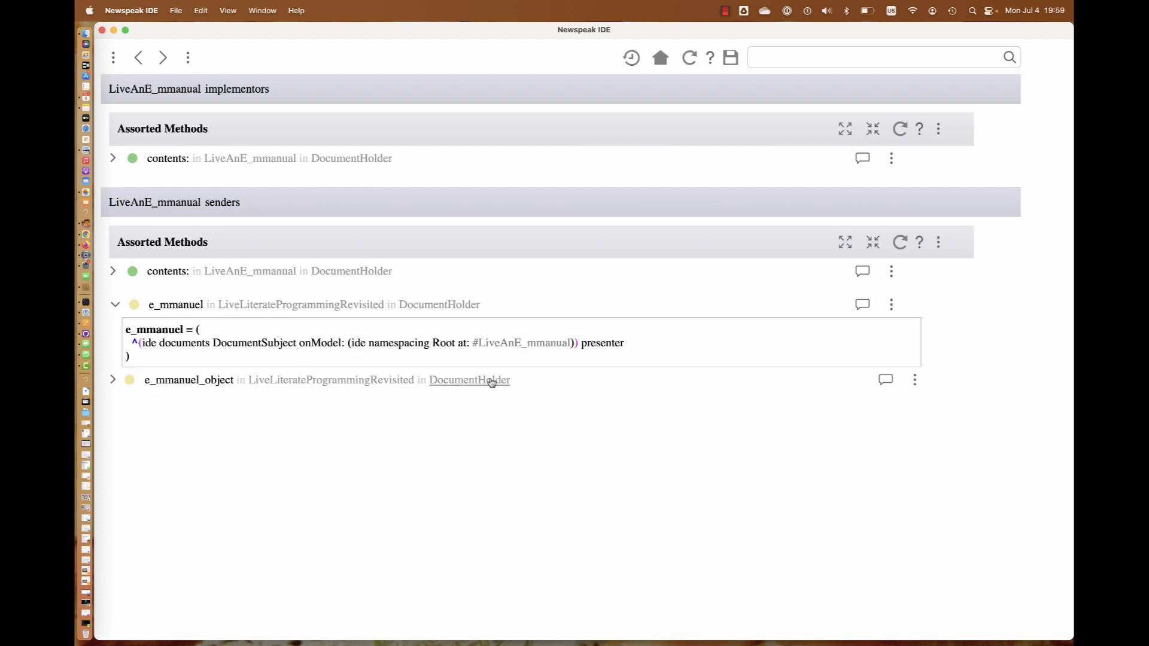
{"action": "left_click", "coordinate": [180, 306]}
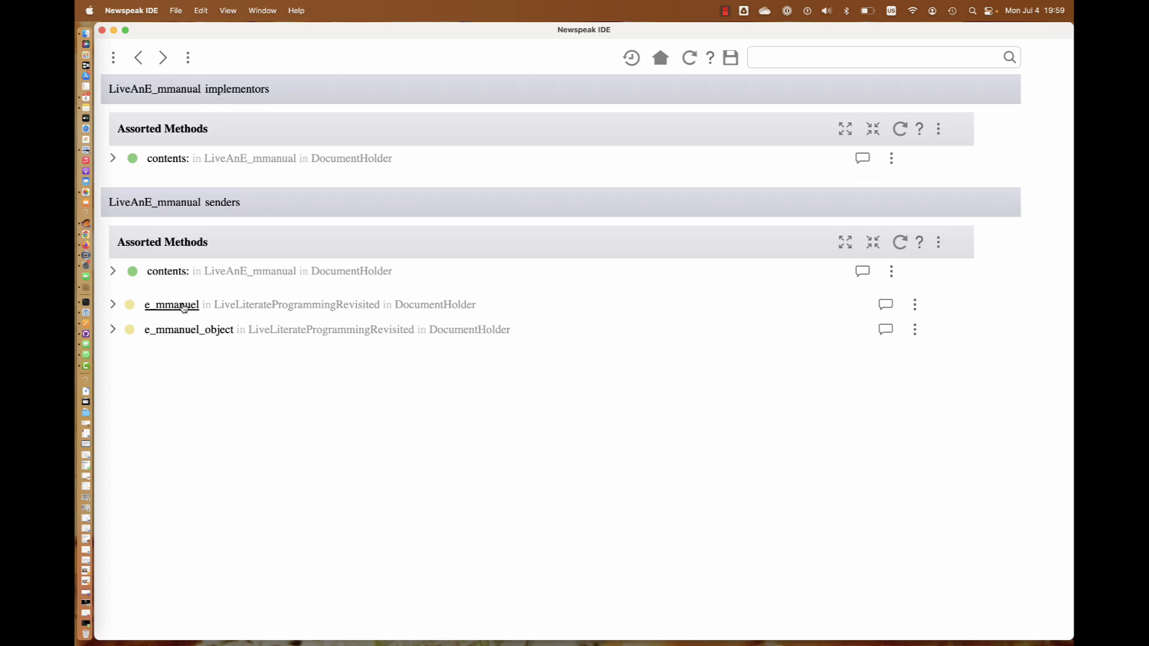
{"action": "left_click", "coordinate": [138, 58]}
{"action": "scroll", "coordinate": [211, 239], "scroll_direction": "down", "scroll_amount": 5}
{"action": "scroll", "coordinate": [212, 238], "scroll_direction": "down", "scroll_amount": 5}
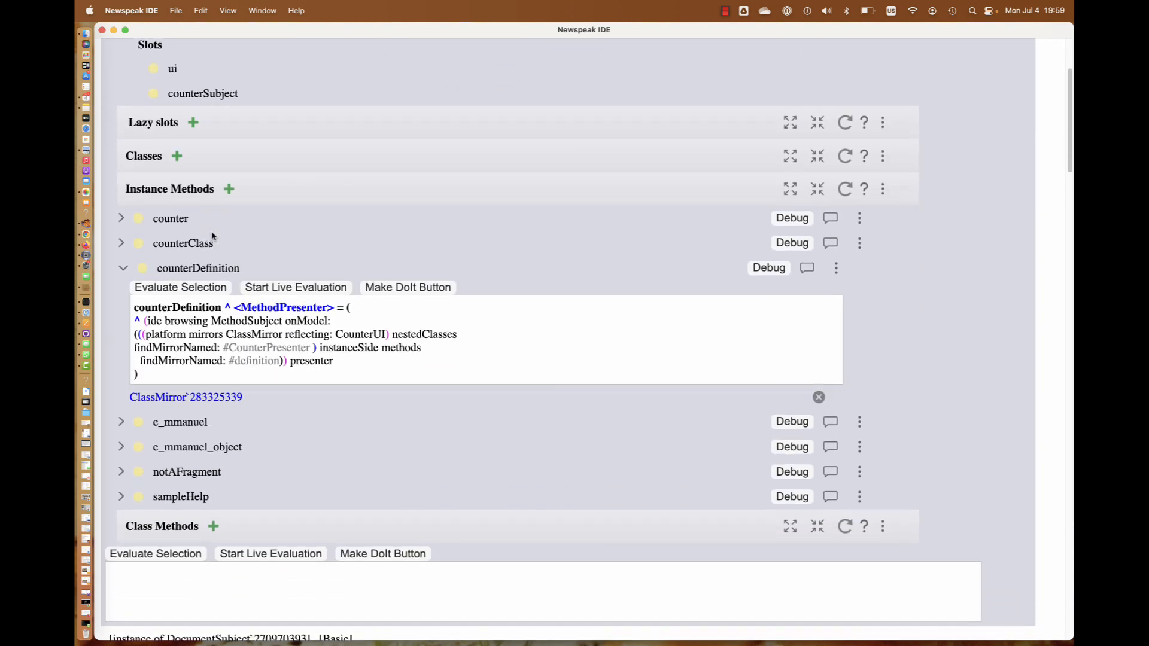
Collapse counterDefinition and briefly expand e_mmanuel_object and e_mmanuel method sources
{"action": "left_click", "coordinate": [198, 257]}
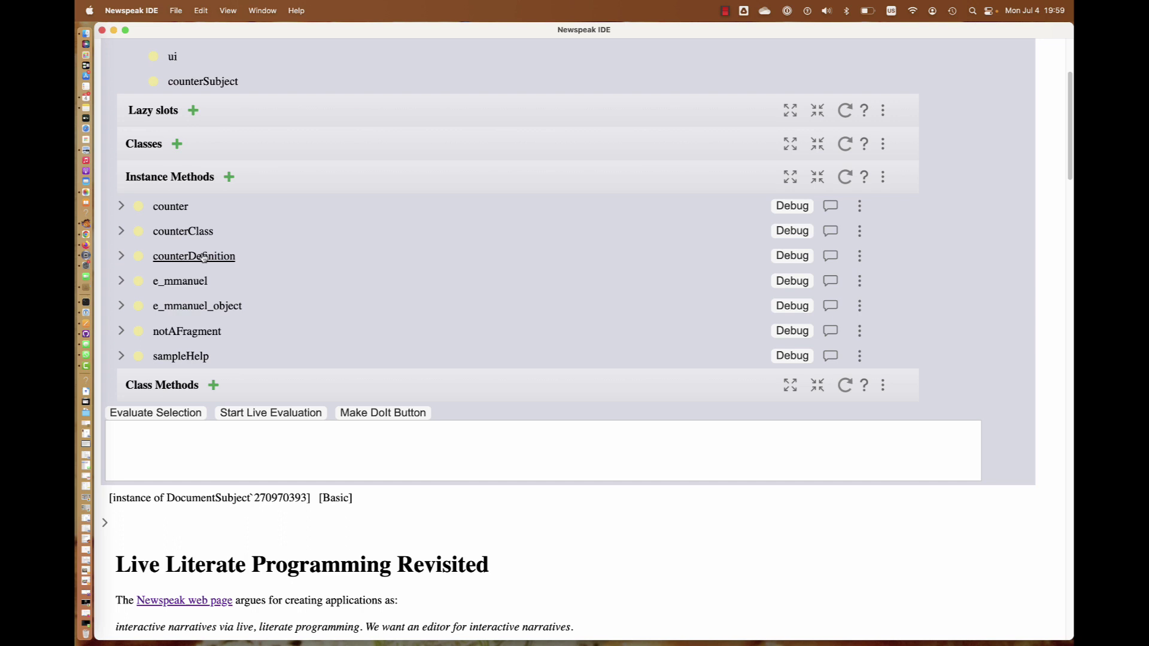
{"action": "left_click", "coordinate": [197, 305]}
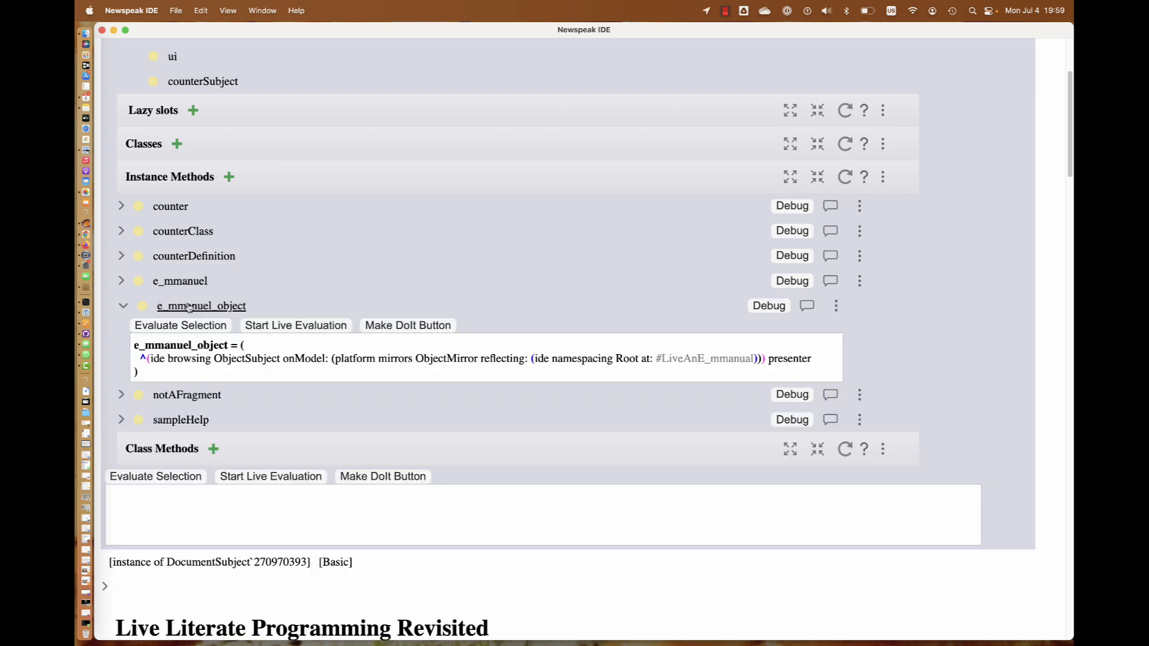
{"action": "left_click", "coordinate": [191, 306]}
{"action": "left_click", "coordinate": [184, 281]}
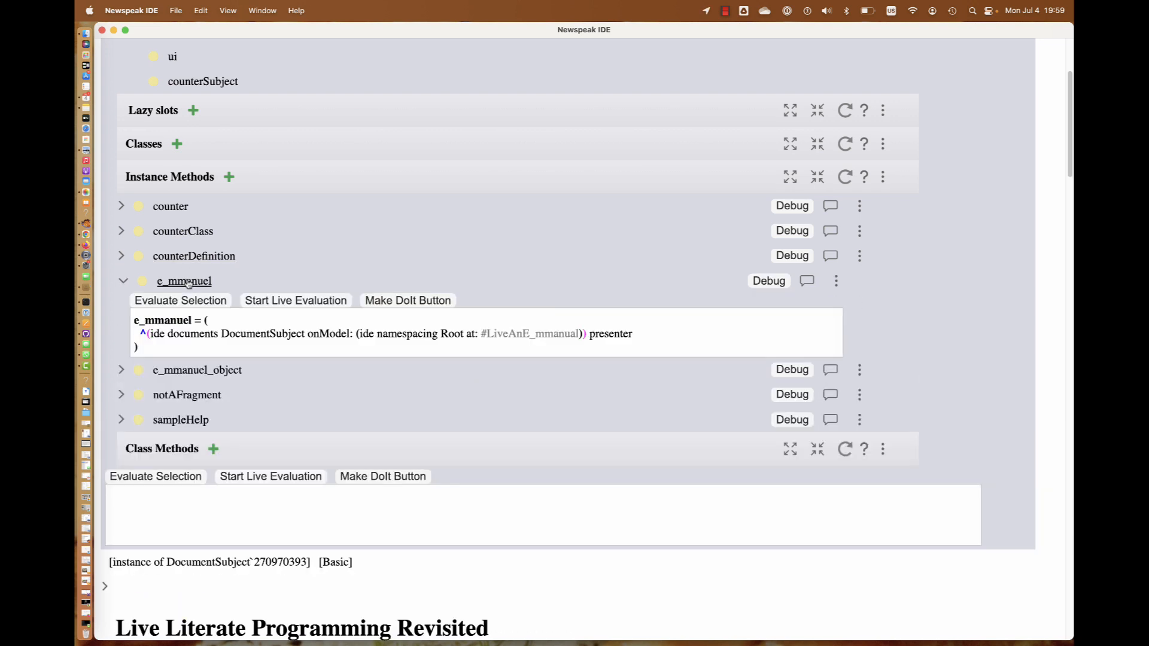
{"action": "left_click", "coordinate": [184, 281]}
{"action": "scroll", "coordinate": [232, 369], "scroll_direction": "down", "scroll_amount": 10}
{"action": "scroll", "coordinate": [232, 369], "scroll_direction": "down", "scroll_amount": 5}
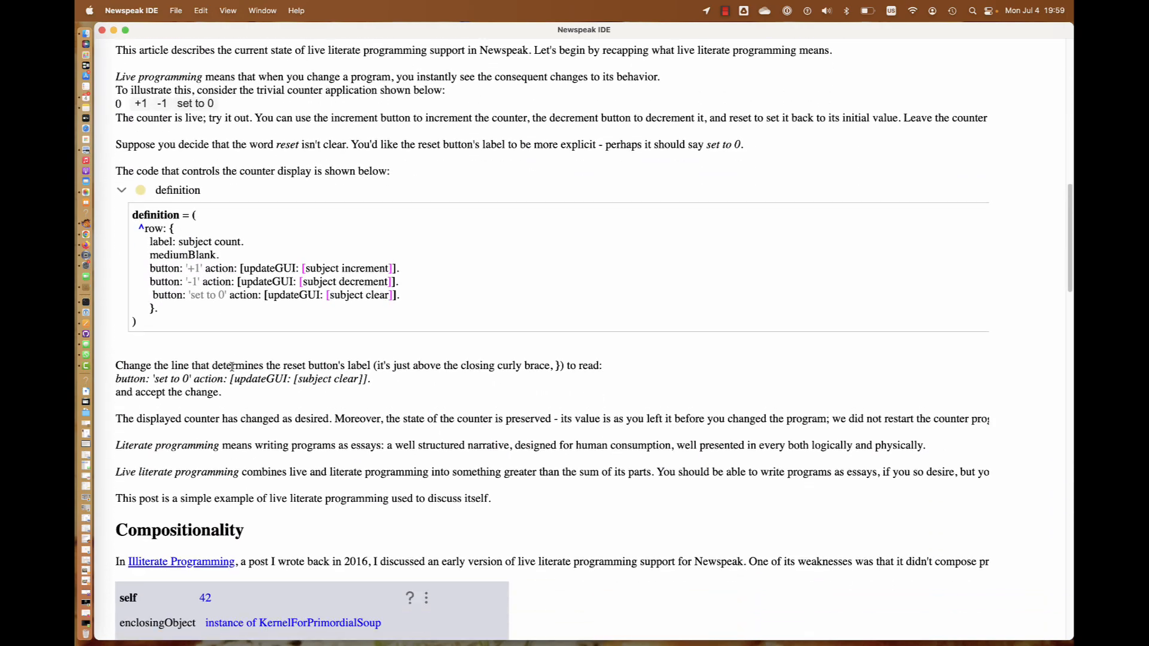
{"action": "scroll", "coordinate": [232, 368], "scroll_direction": "down", "scroll_amount": 4}
{"action": "scroll", "coordinate": [233, 368], "scroll_direction": "down", "scroll_amount": 4}
{"action": "scroll", "coordinate": [232, 369], "scroll_direction": "down", "scroll_amount": 4}
{"action": "scroll", "coordinate": [232, 368], "scroll_direction": "down", "scroll_amount": 4}
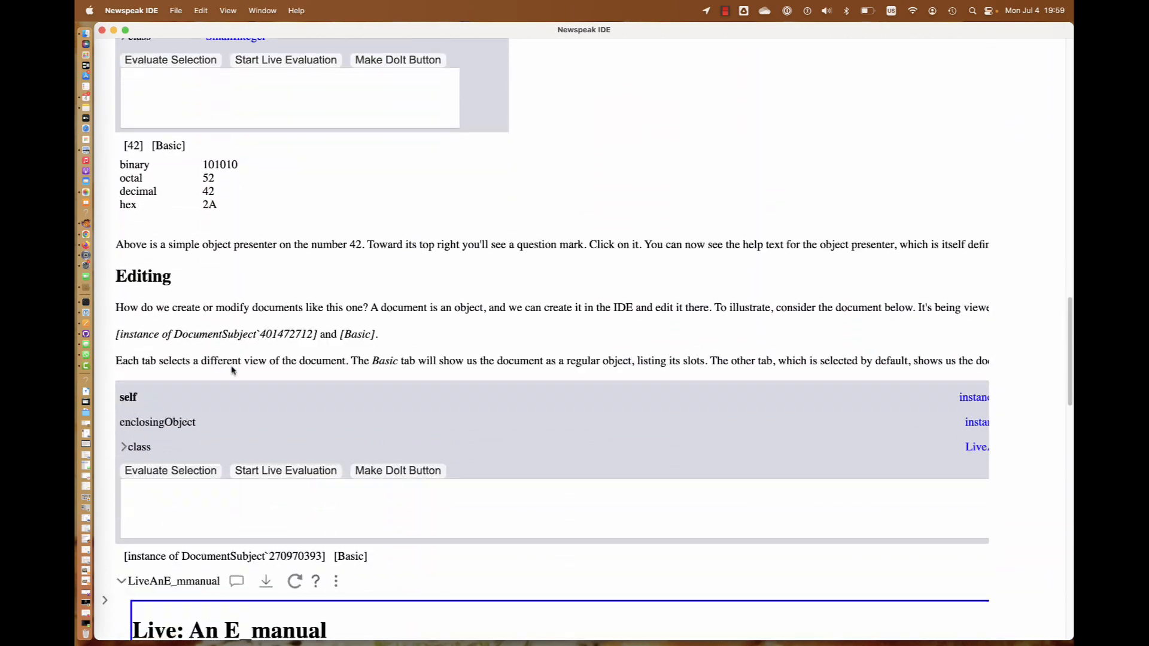
{"action": "scroll", "coordinate": [232, 369], "scroll_direction": "down", "scroll_amount": 5}
{"action": "scroll", "coordinate": [232, 368], "scroll_direction": "down", "scroll_amount": 2}
{"action": "right_click", "coordinate": [332, 315]}
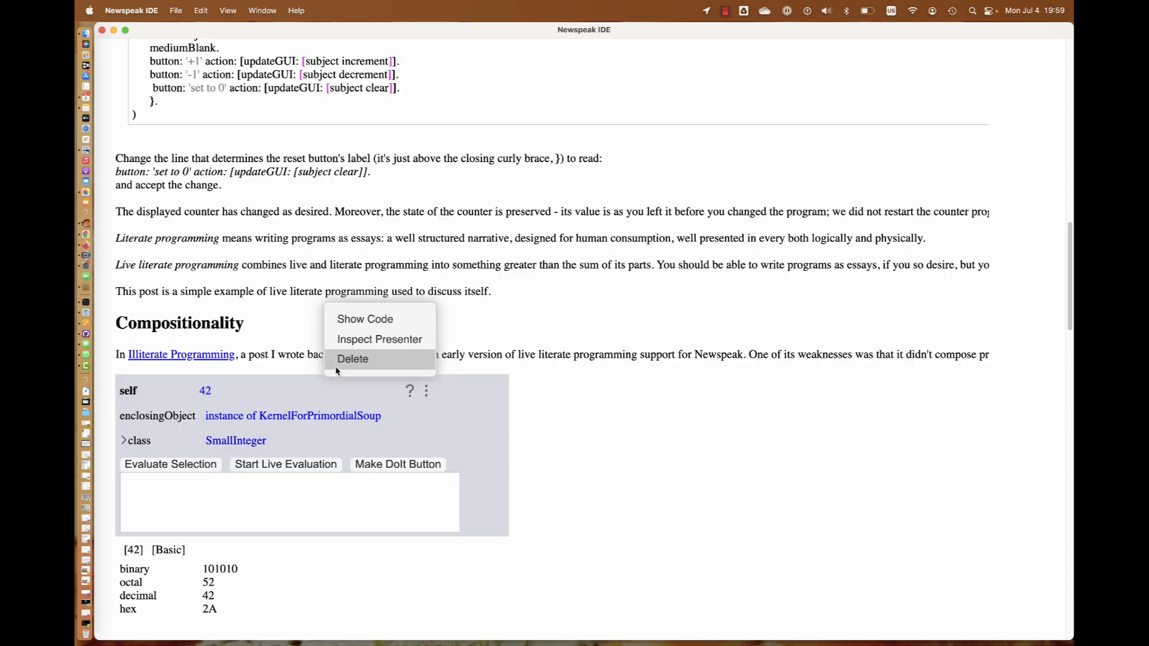
{"action": "left_click", "coordinate": [368, 340]}
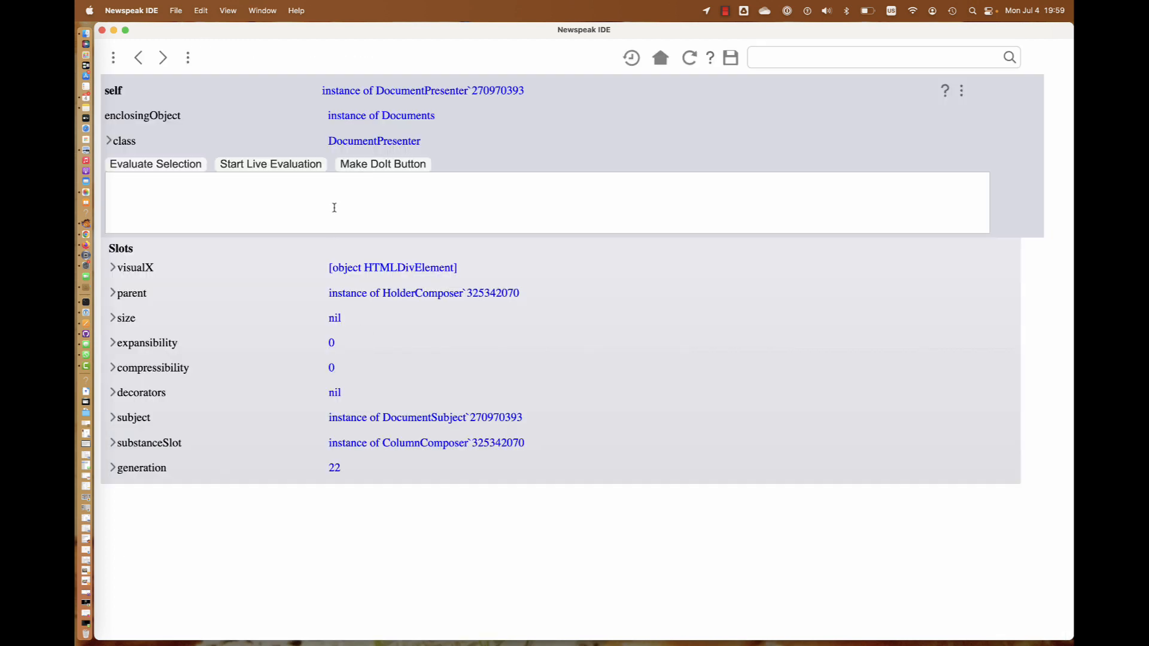
{"action": "left_click", "coordinate": [139, 58]}
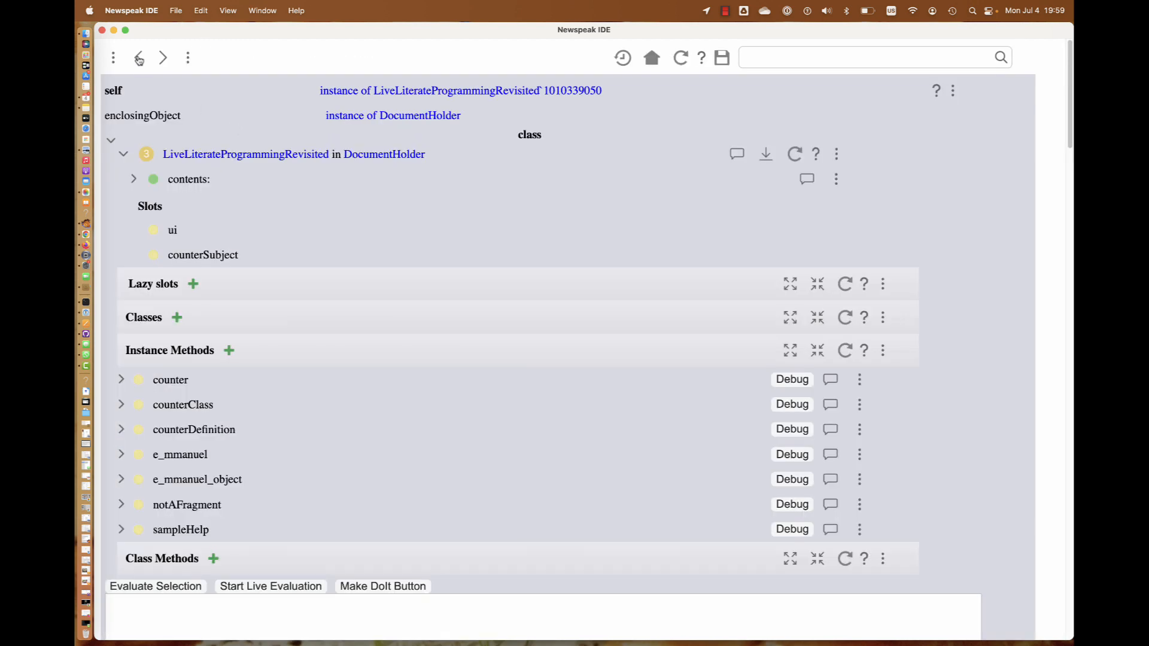
{"action": "scroll", "coordinate": [248, 349], "scroll_direction": "down", "scroll_amount": 10}
{"action": "scroll", "coordinate": [248, 349], "scroll_direction": "down", "scroll_amount": 3}
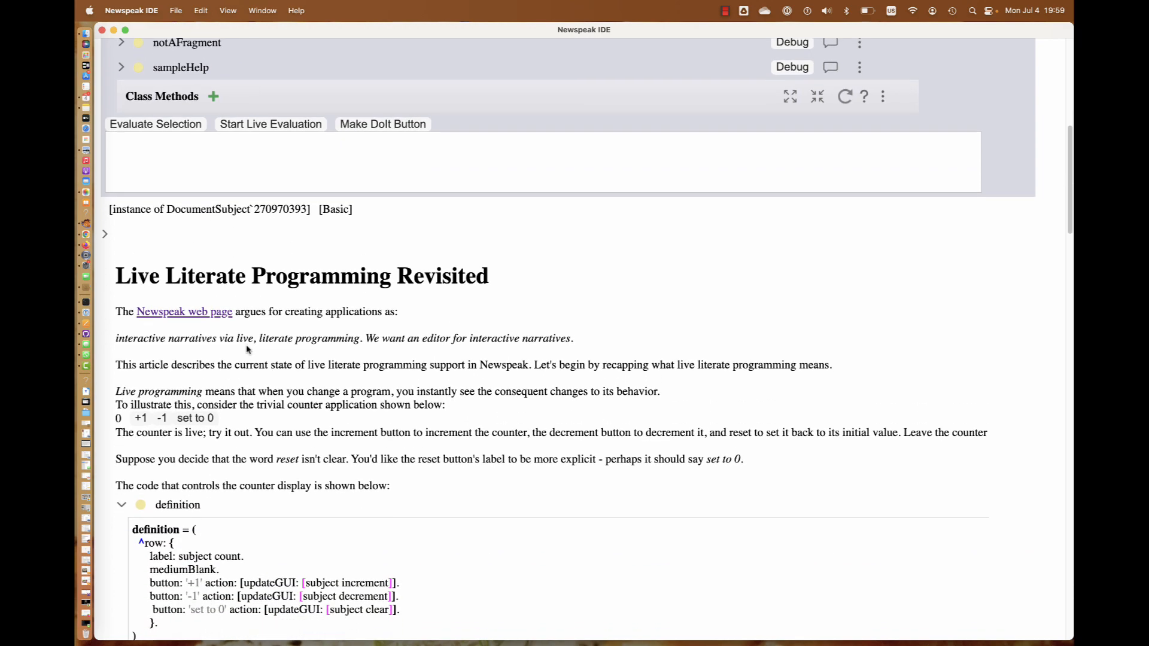
{"action": "scroll", "coordinate": [248, 350], "scroll_direction": "up", "scroll_amount": 5}
{"action": "scroll", "coordinate": [247, 349], "scroll_direction": "up", "scroll_amount": 3}
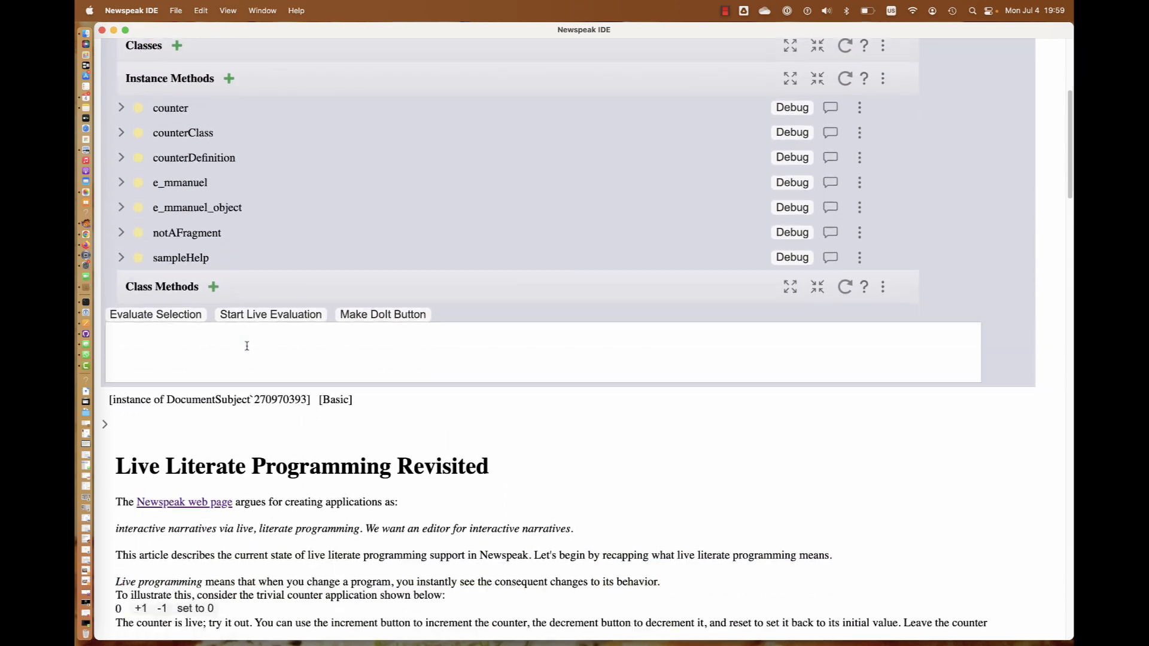
{"action": "scroll", "coordinate": [248, 349], "scroll_direction": "down", "scroll_amount": 8}
{"action": "scroll", "coordinate": [247, 349], "scroll_direction": "down", "scroll_amount": 4}
{"action": "scroll", "coordinate": [247, 350], "scroll_direction": "down", "scroll_amount": 3}
{"action": "scroll", "coordinate": [248, 349], "scroll_direction": "down", "scroll_amount": 3}
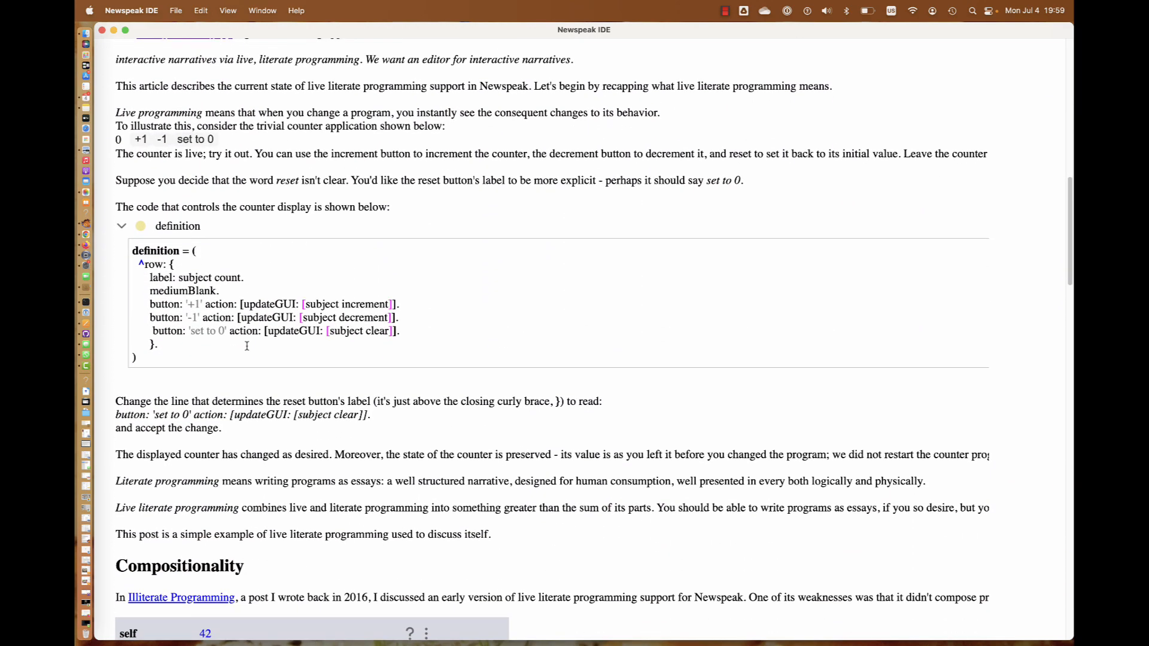
{"action": "scroll", "coordinate": [248, 350], "scroll_direction": "down", "scroll_amount": 2}
{"action": "scroll", "coordinate": [248, 349], "scroll_direction": "down", "scroll_amount": 3}
{"action": "scroll", "coordinate": [249, 349], "scroll_direction": "down", "scroll_amount": 3}
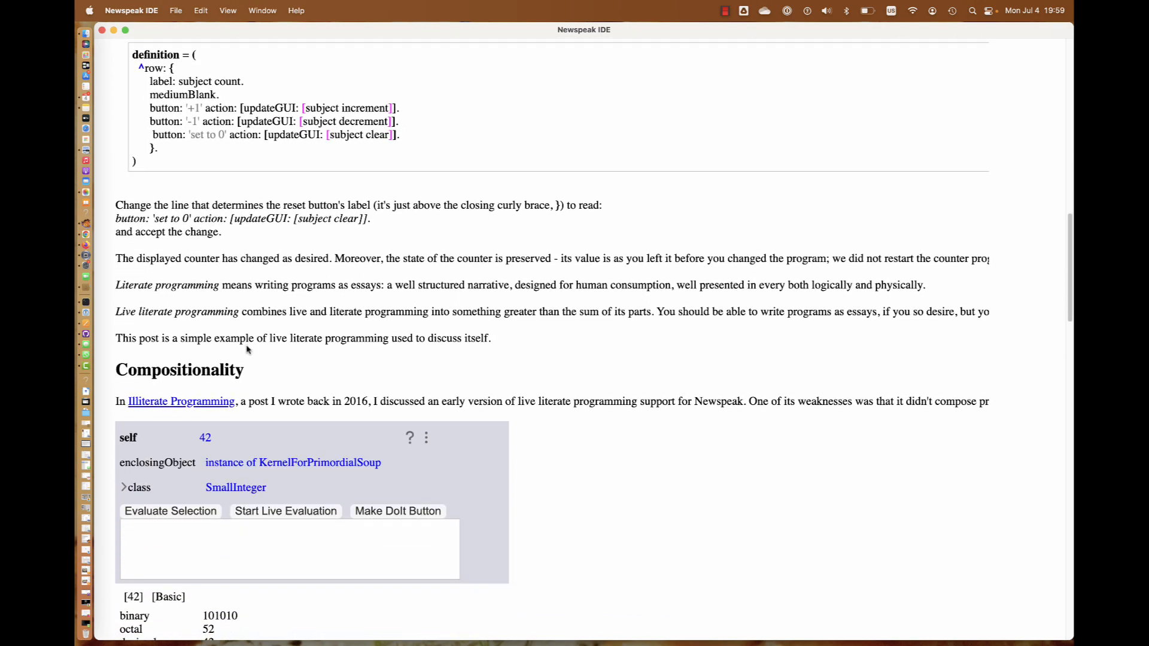
{"action": "scroll", "coordinate": [248, 349], "scroll_direction": "down", "scroll_amount": 10}
{"action": "scroll", "coordinate": [248, 349], "scroll_direction": "down", "scroll_amount": 3}
{"action": "scroll", "coordinate": [248, 349], "scroll_direction": "down", "scroll_amount": 2}
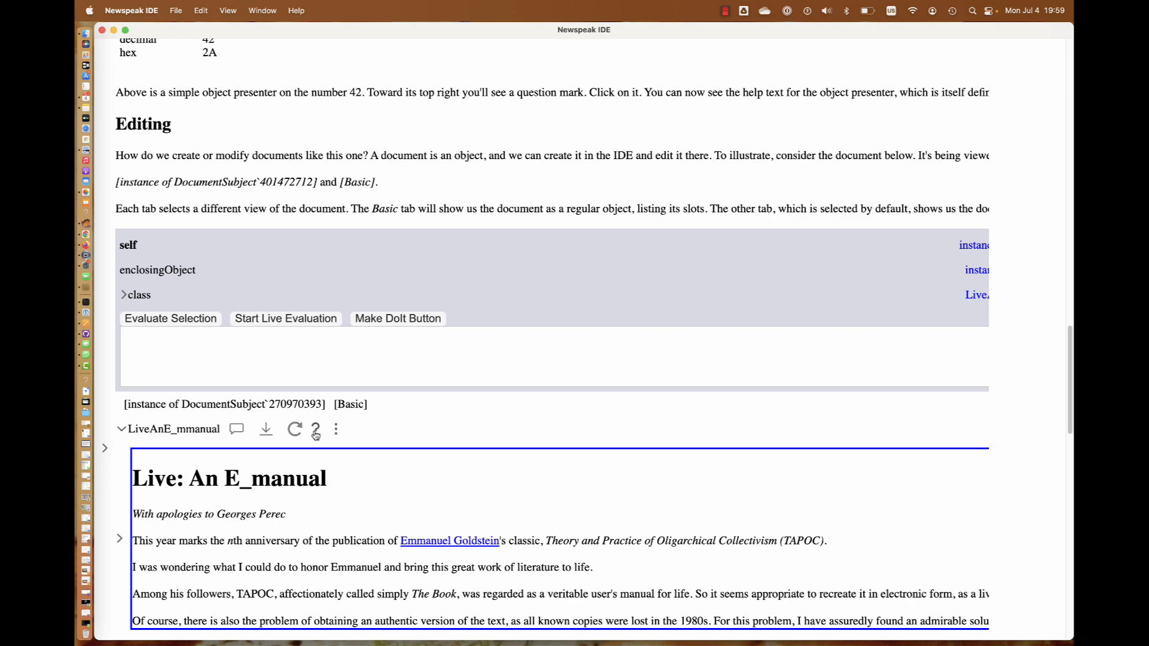
{"action": "scroll", "coordinate": [261, 451], "scroll_direction": "down", "scroll_amount": 1}
{"action": "scroll", "coordinate": [261, 451], "scroll_direction": "down", "scroll_amount": 1}
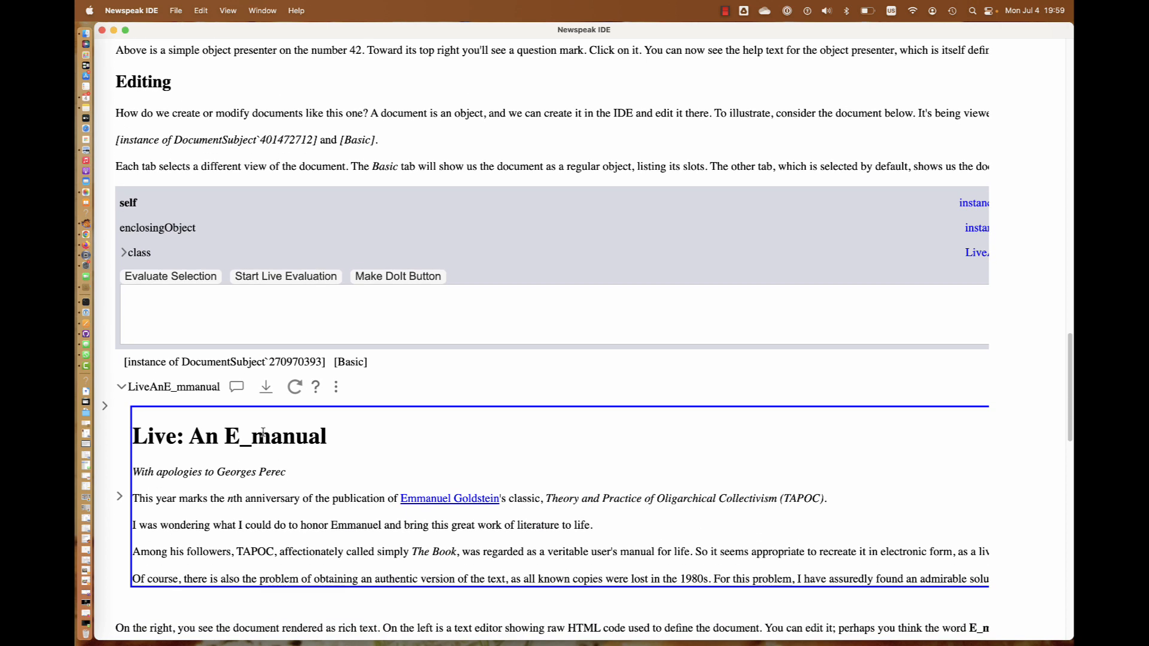
Save the nested E_manual document's changes and expand the outer LiveLiterateProgrammingRevisited entry
{"action": "left_click", "coordinate": [267, 387]}
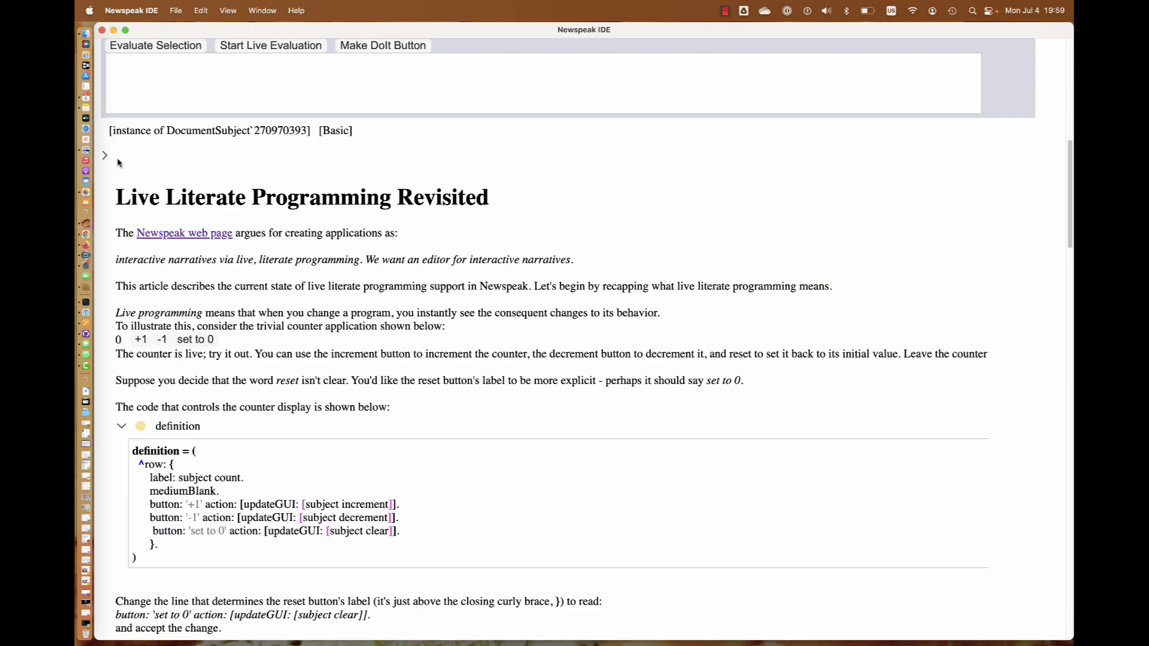
{"action": "left_click", "coordinate": [105, 156]}
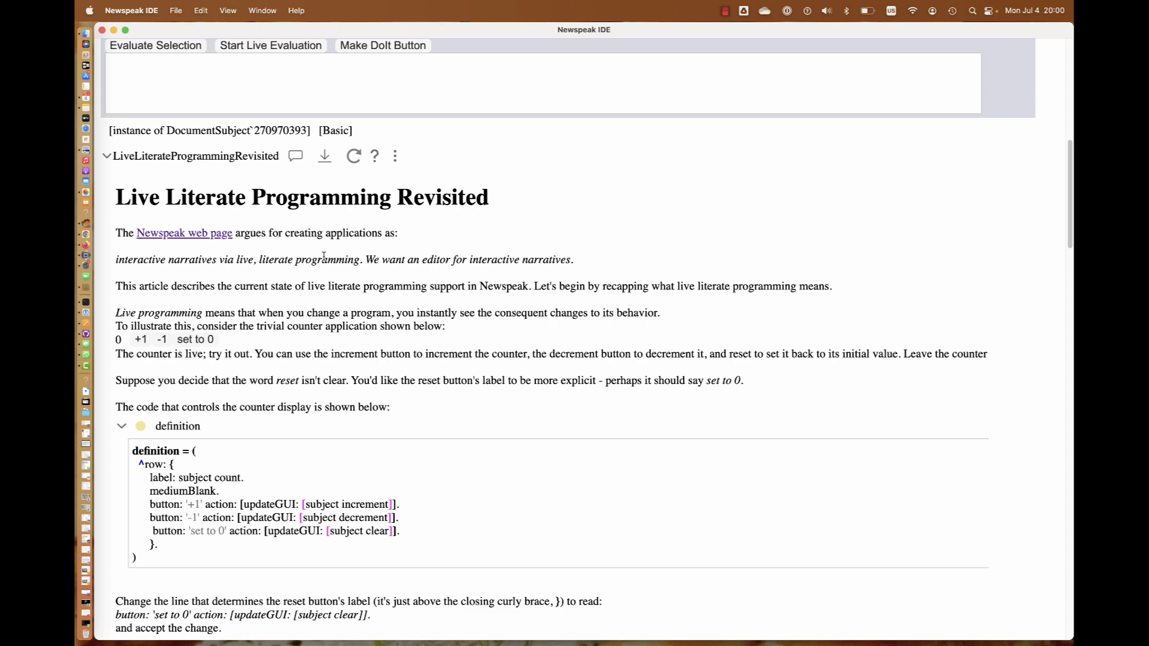
{"action": "scroll", "coordinate": [324, 258], "scroll_direction": "down", "scroll_amount": 5}
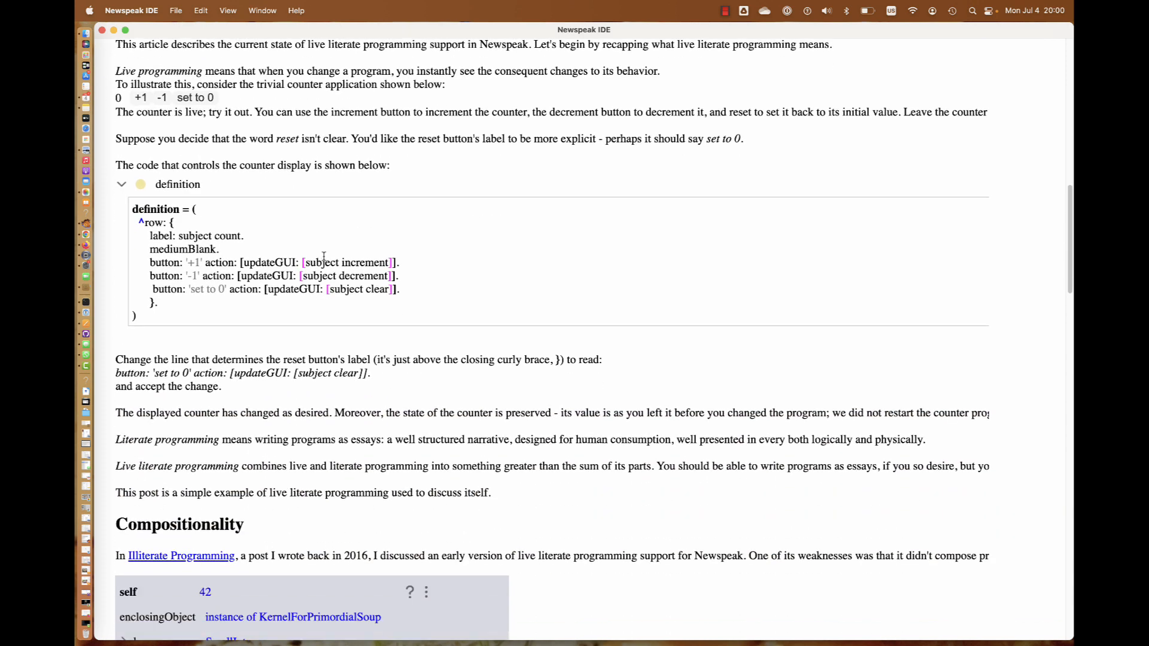
{"action": "scroll", "coordinate": [324, 258], "scroll_direction": "down", "scroll_amount": 5}
{"action": "scroll", "coordinate": [341, 336], "scroll_direction": "down", "scroll_amount": 4}
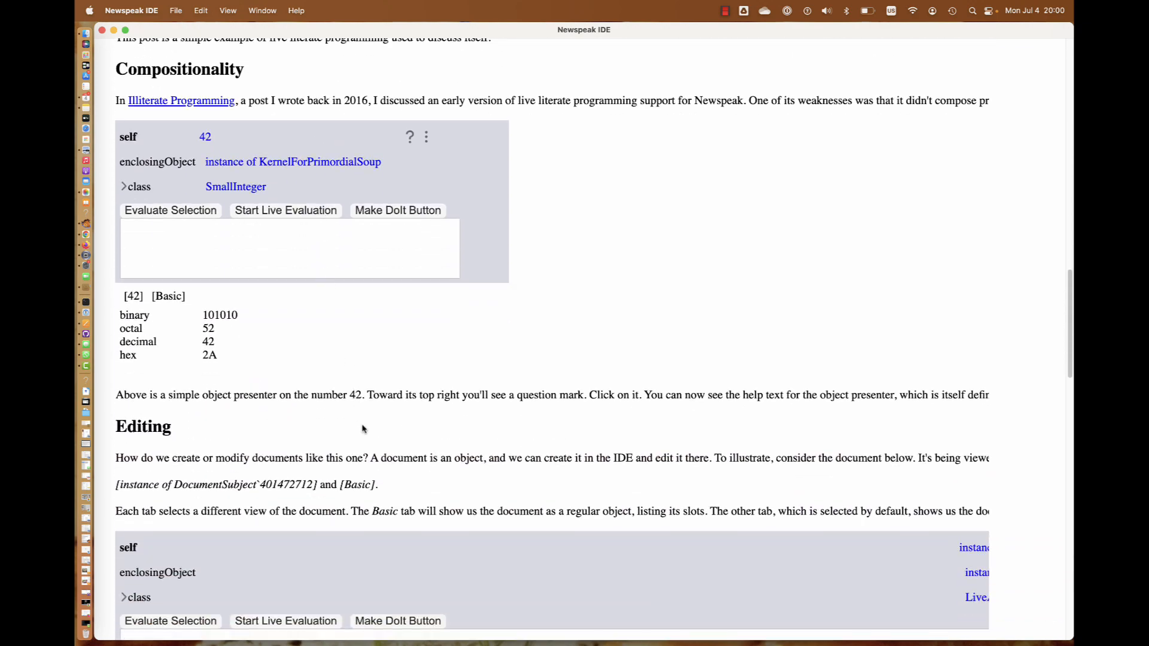
{"action": "scroll", "coordinate": [360, 413], "scroll_direction": "down", "scroll_amount": 6}
{"action": "scroll", "coordinate": [363, 421], "scroll_direction": "down", "scroll_amount": 3}
{"action": "scroll", "coordinate": [364, 427], "scroll_direction": "down", "scroll_amount": 4}
{"action": "scroll", "coordinate": [363, 428], "scroll_direction": "down", "scroll_amount": 1}
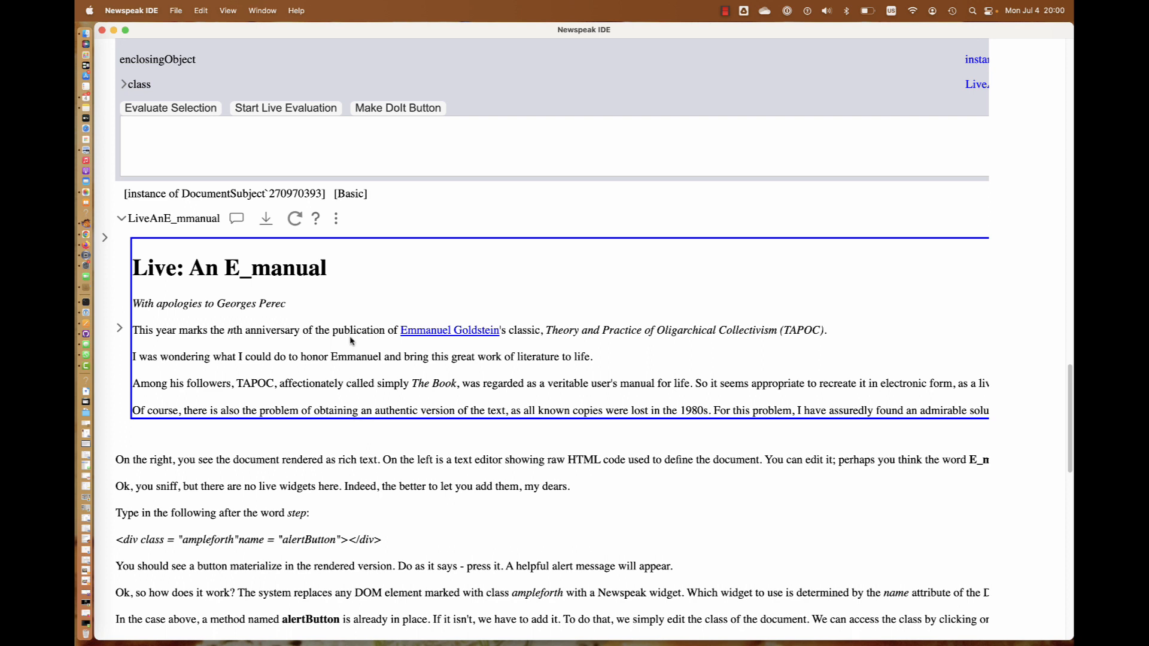
{"action": "scroll", "coordinate": [351, 340], "scroll_direction": "up", "scroll_amount": 5}
{"action": "scroll", "coordinate": [351, 340], "scroll_direction": "up", "scroll_amount": 5}
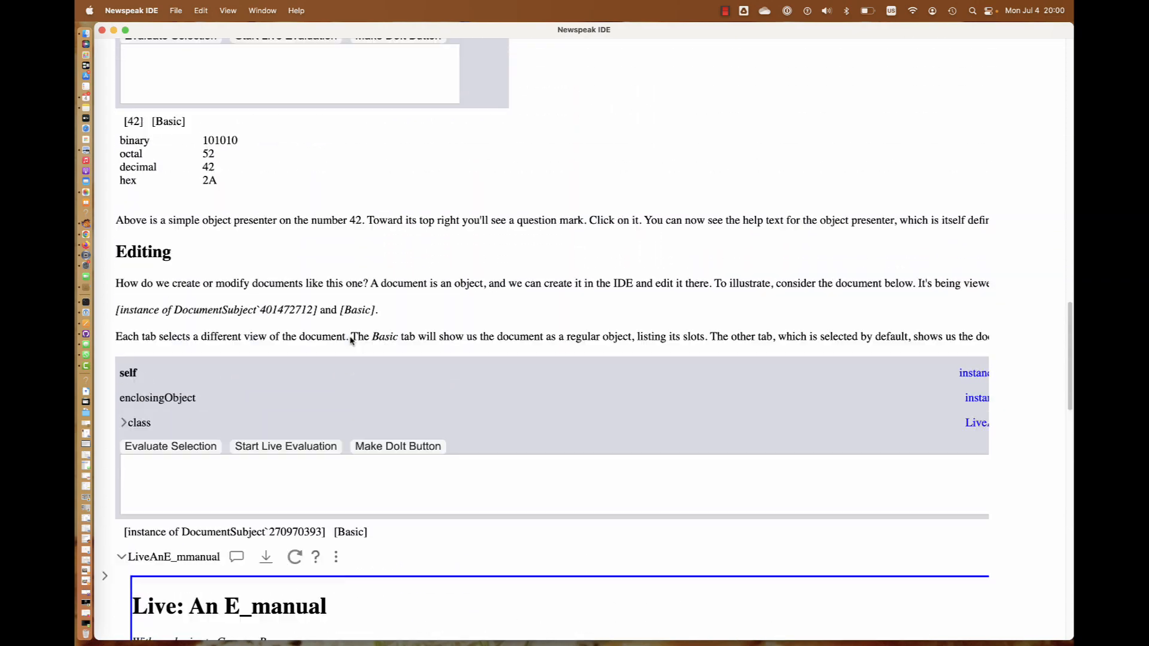
{"action": "scroll", "coordinate": [351, 340], "scroll_direction": "up", "scroll_amount": 5}
{"action": "scroll", "coordinate": [351, 340], "scroll_direction": "up", "scroll_amount": 5}
{"action": "scroll", "coordinate": [351, 343], "scroll_direction": "up", "scroll_amount": 5}
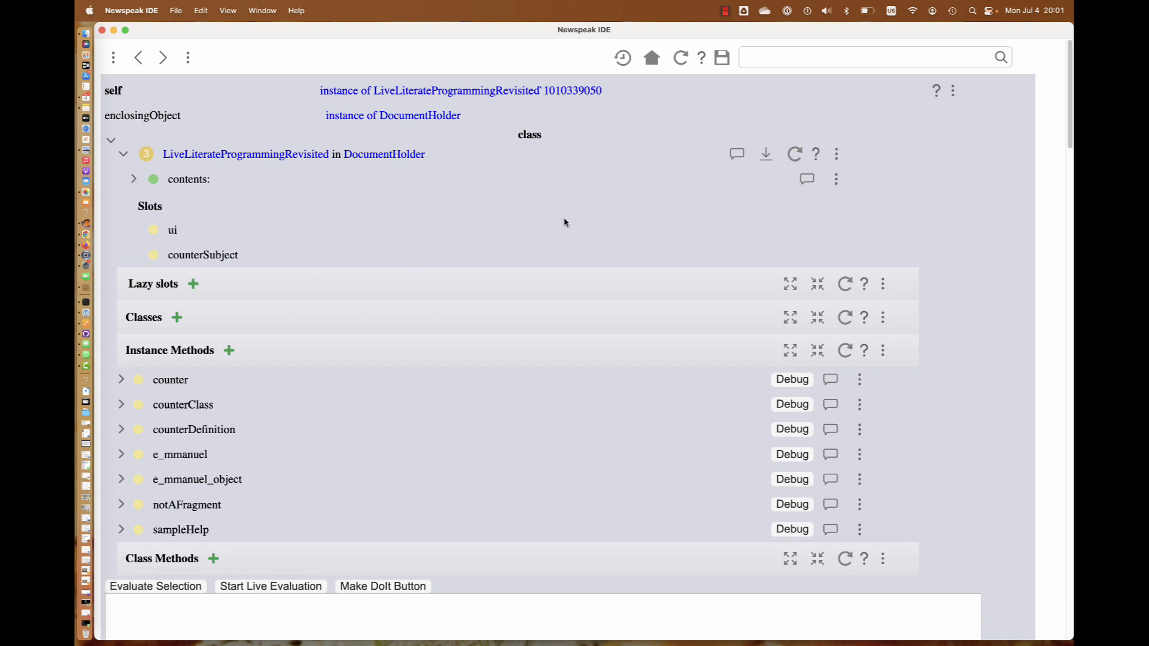
{"action": "left_click", "coordinate": [726, 13]}
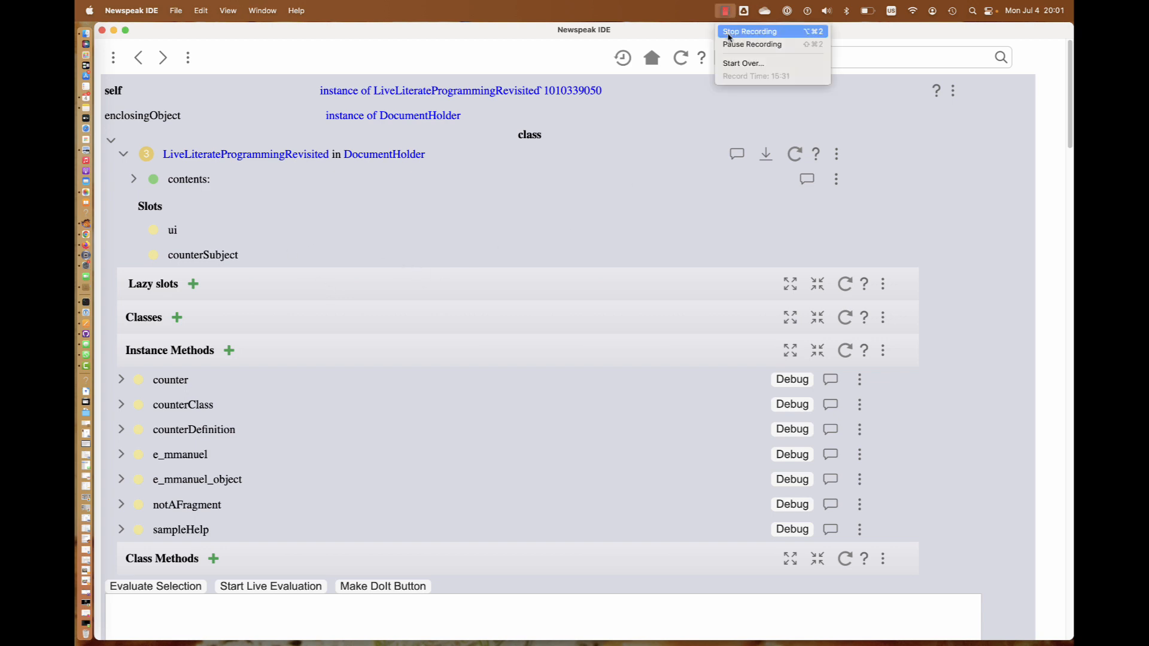